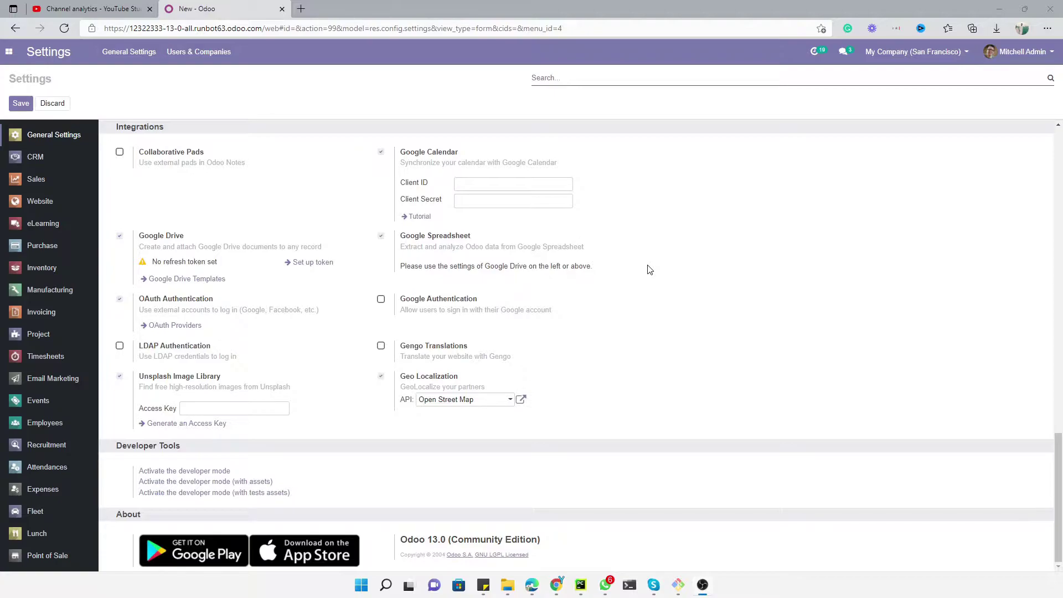
Check the Odoo version and edition in the About section of the General Settings.
triple_click(439, 538)
double_click(427, 546)
click(428, 545)
double_click(473, 546)
click(473, 546)
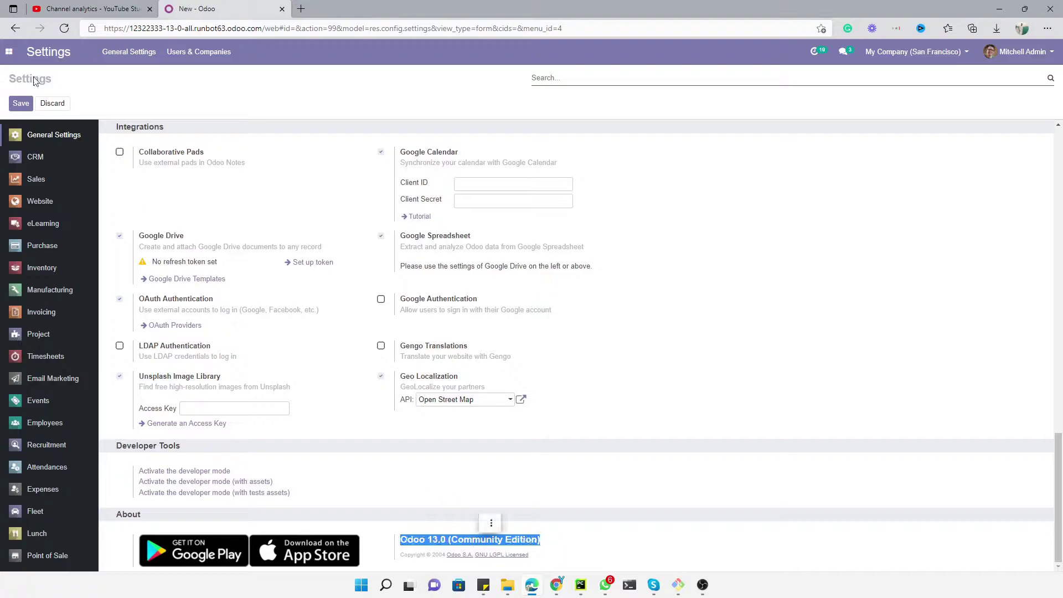
Open the Invoicing app with its list of customer invoices.
click(9, 51)
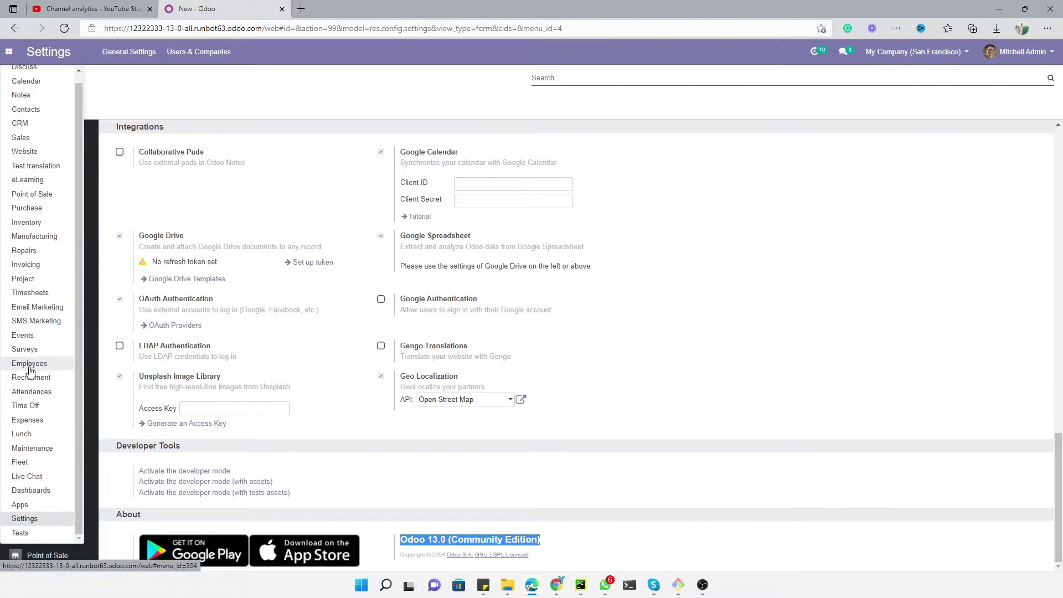
click(26, 265)
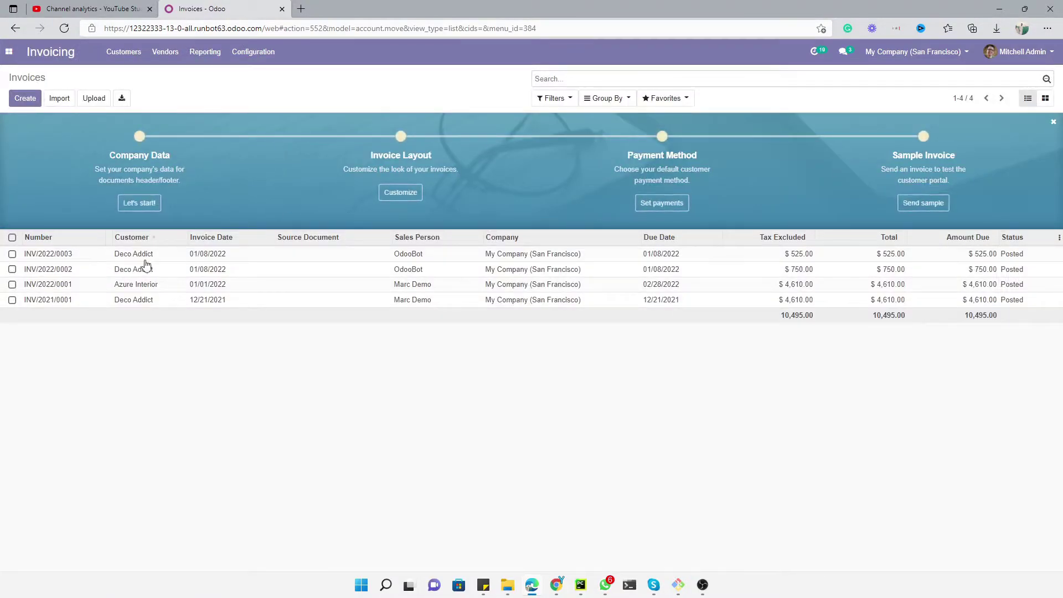
Open a blank Excel workbook, widen its window and place it over the upper part of the invoice list.
click(361, 586)
click(238, 377)
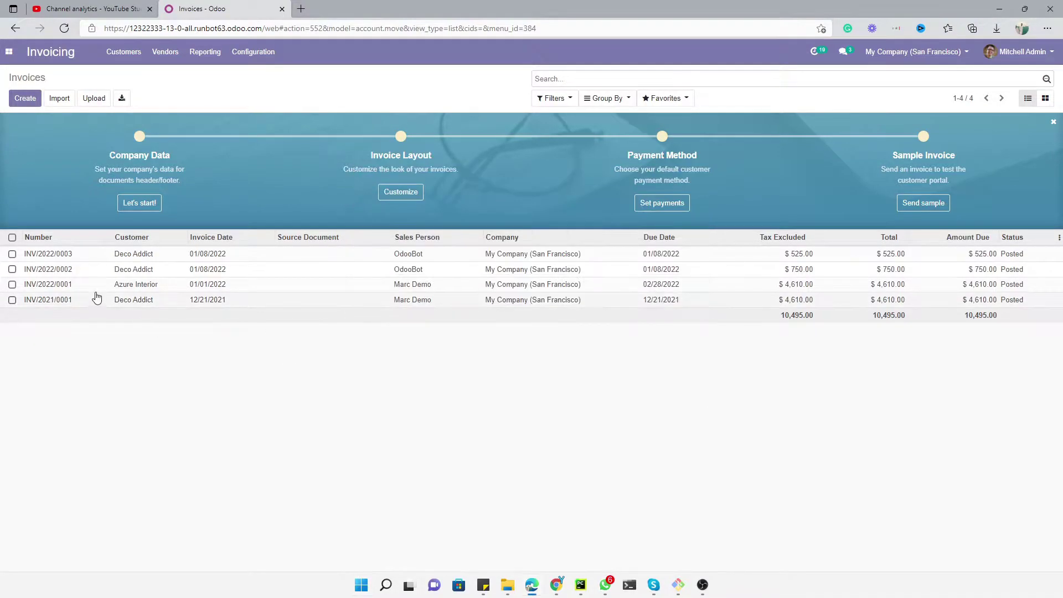
key(super)
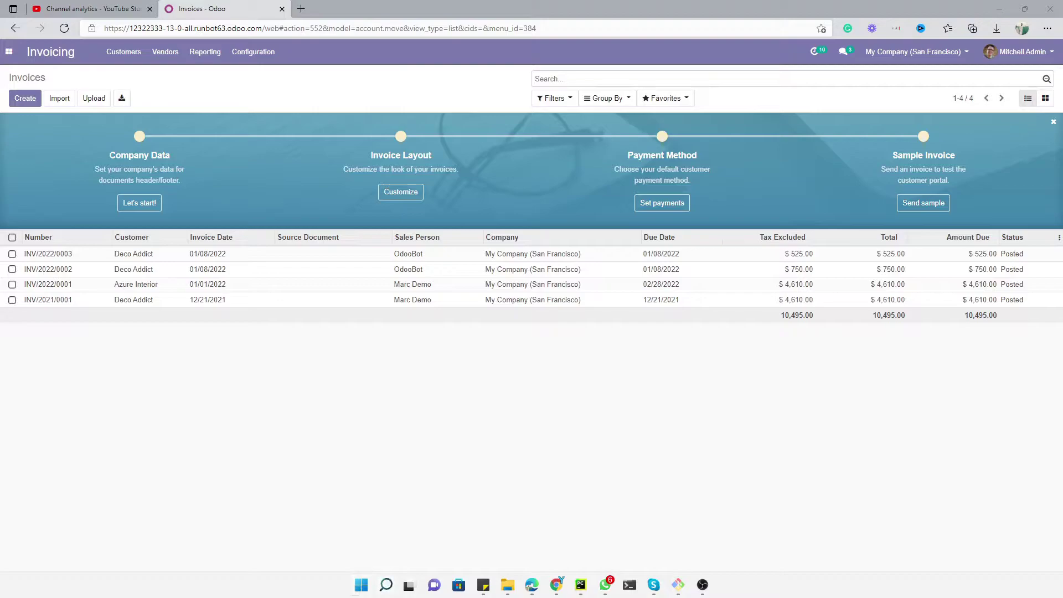
key(Return)
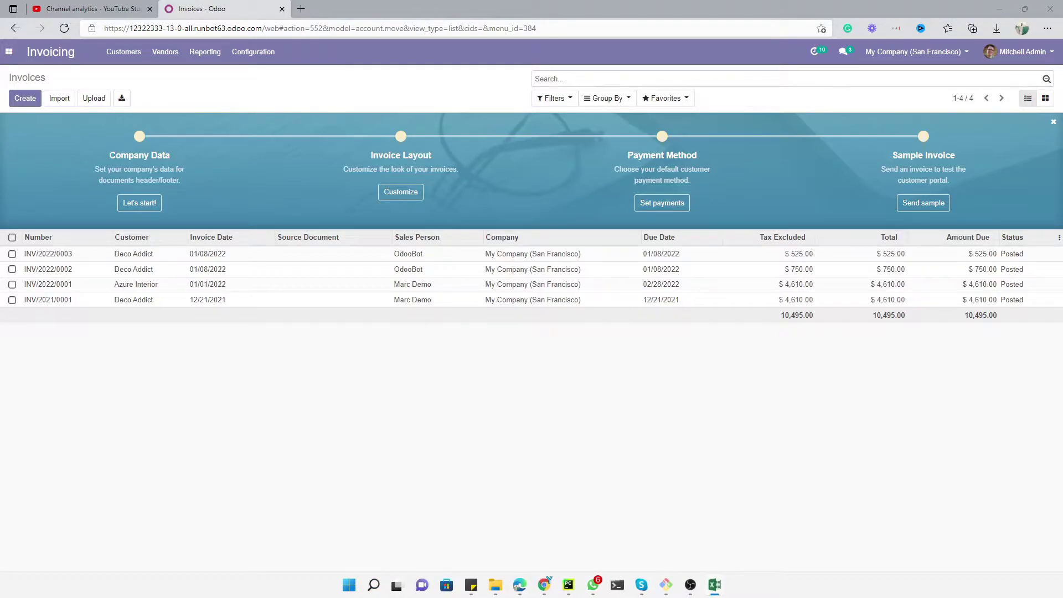
drag(64, 122, 609, 205)
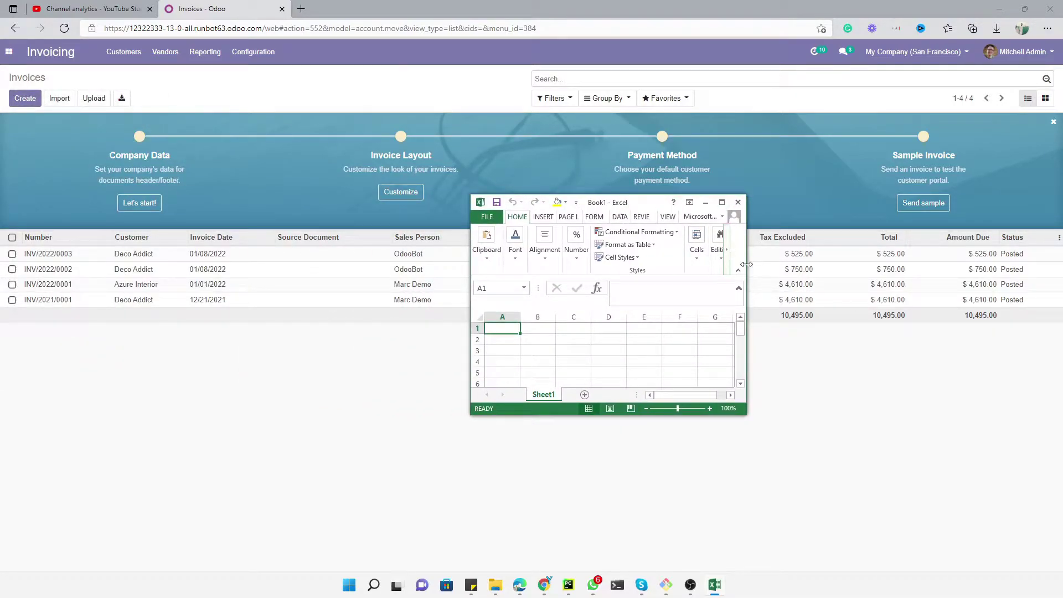
drag(747, 250, 990, 249)
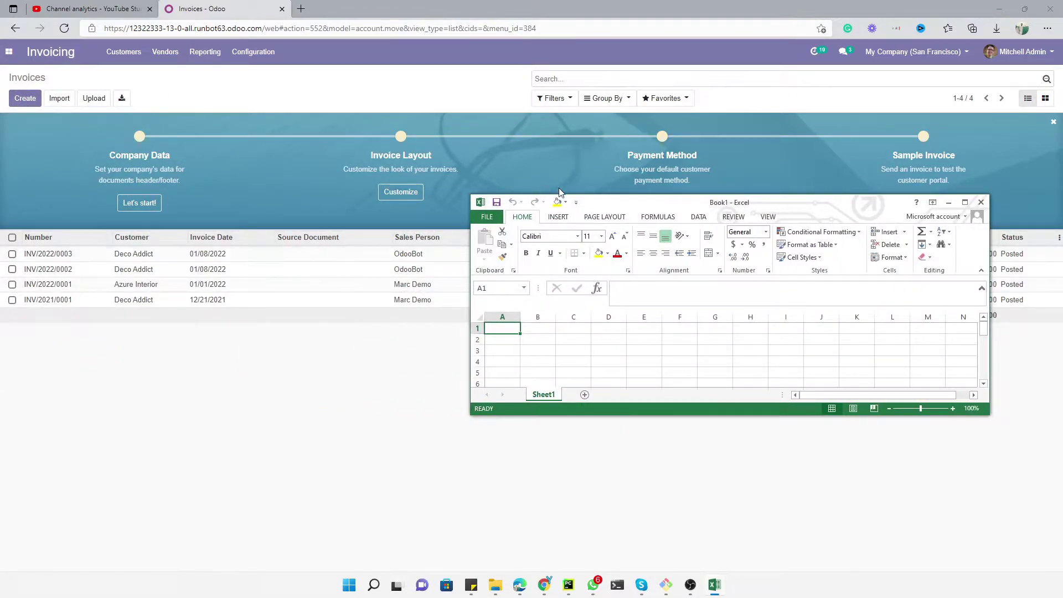
drag(628, 204, 561, 67)
Open the first Deco Addict invoice in Odoo and arrange the Excel window over the invoice's lower part.
click(169, 263)
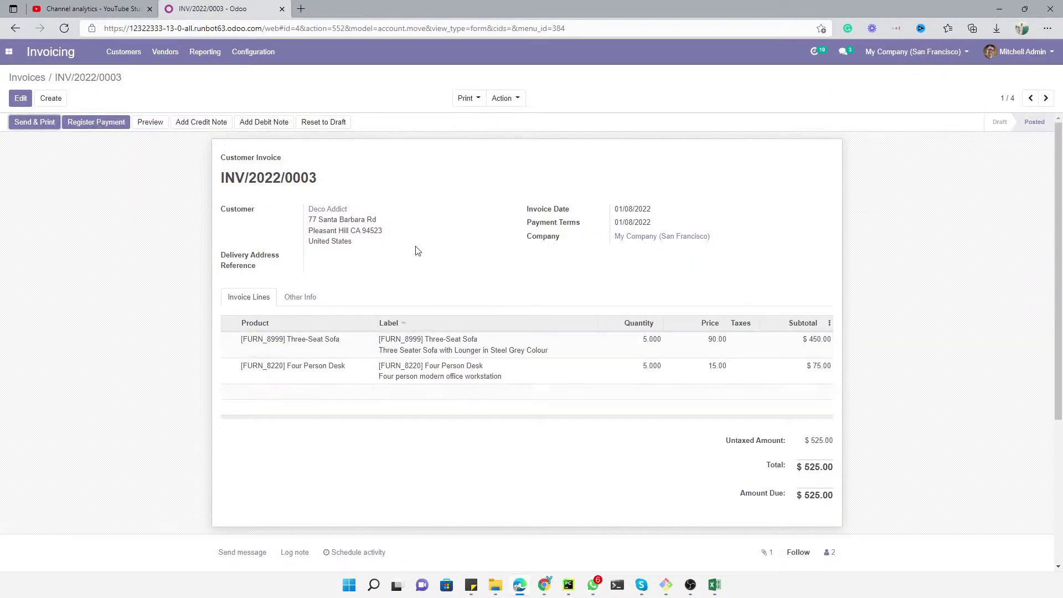
click(714, 585)
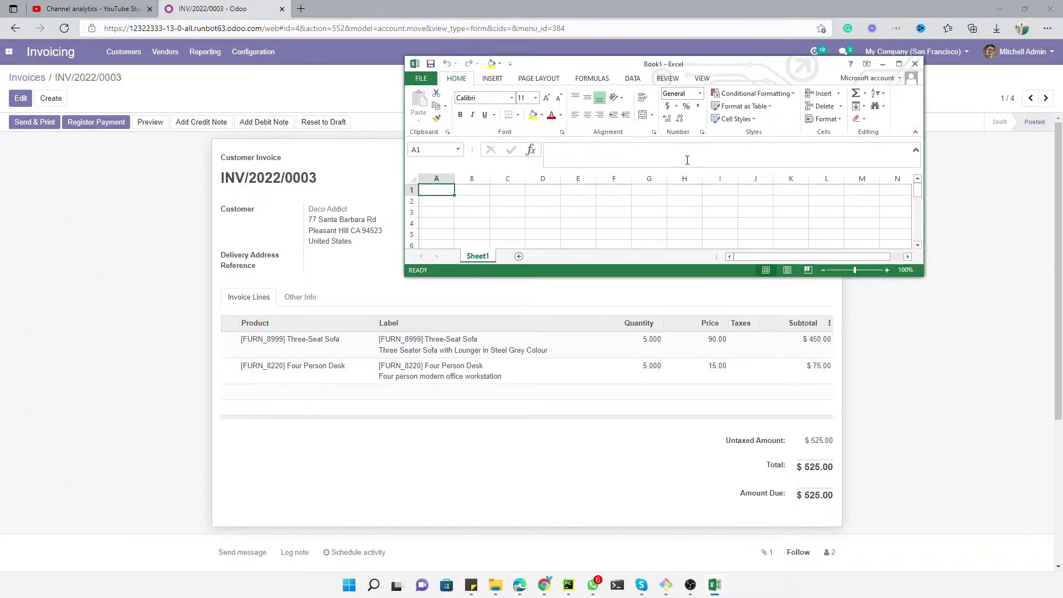
drag(615, 275, 660, 470)
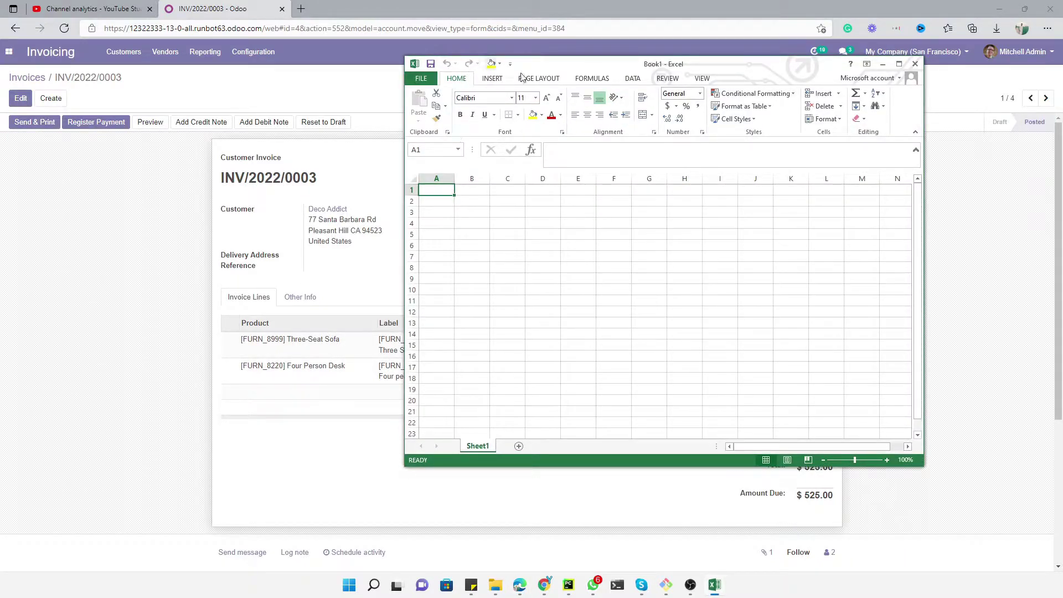
drag(574, 65, 364, 127)
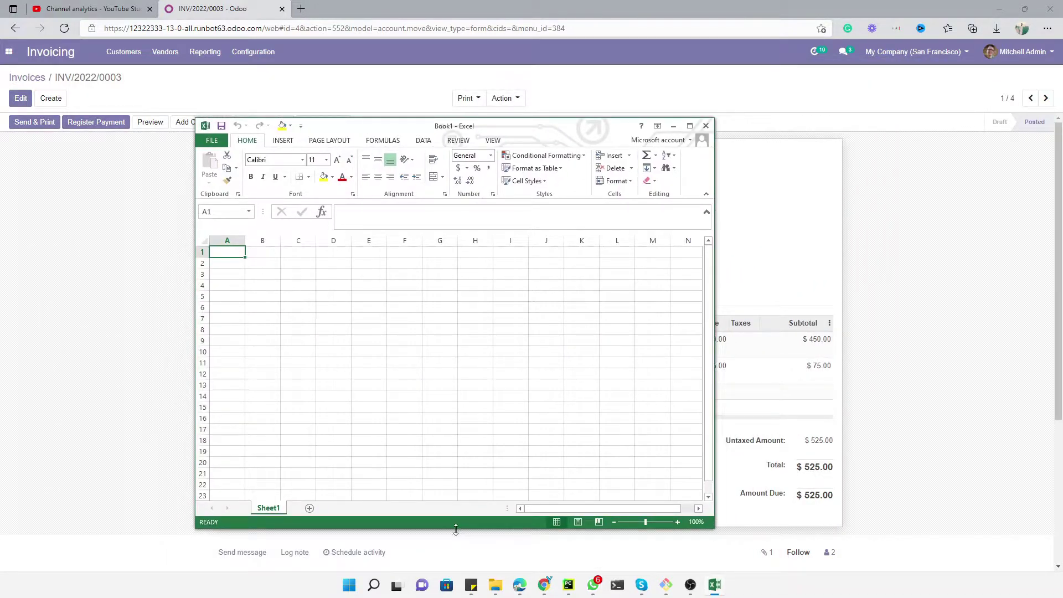
drag(457, 530, 441, 362)
drag(407, 130, 412, 306)
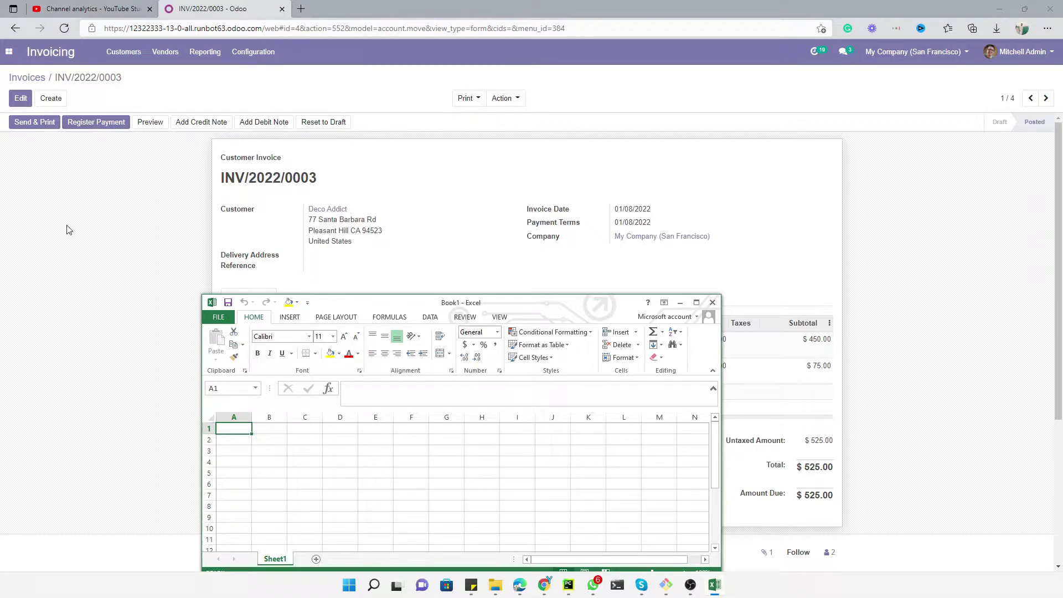
Start a new customer invoice and look through its Other Info and Invoice Lines sections.
click(59, 100)
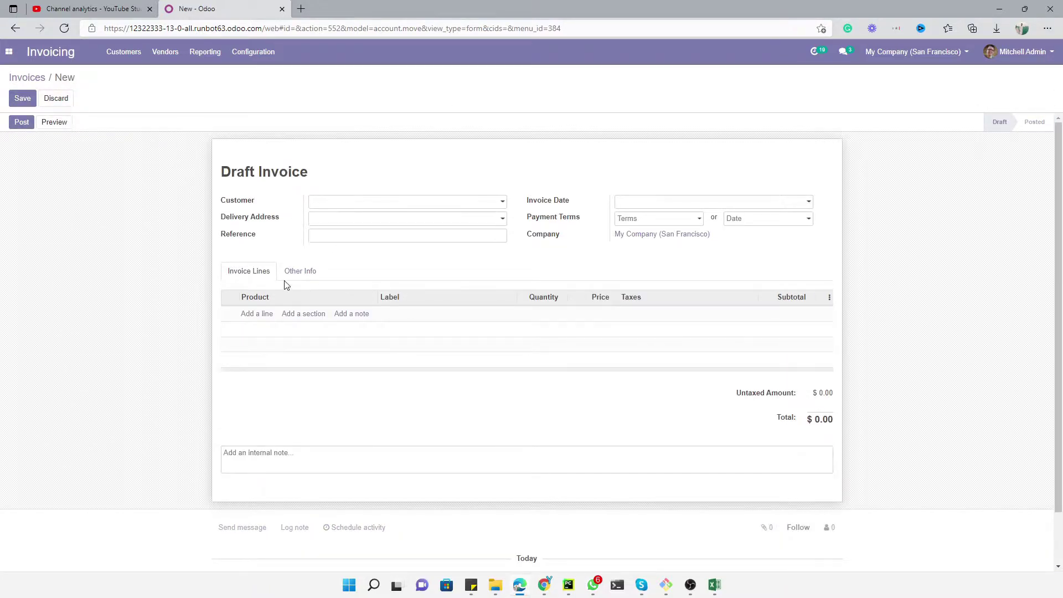
click(299, 271)
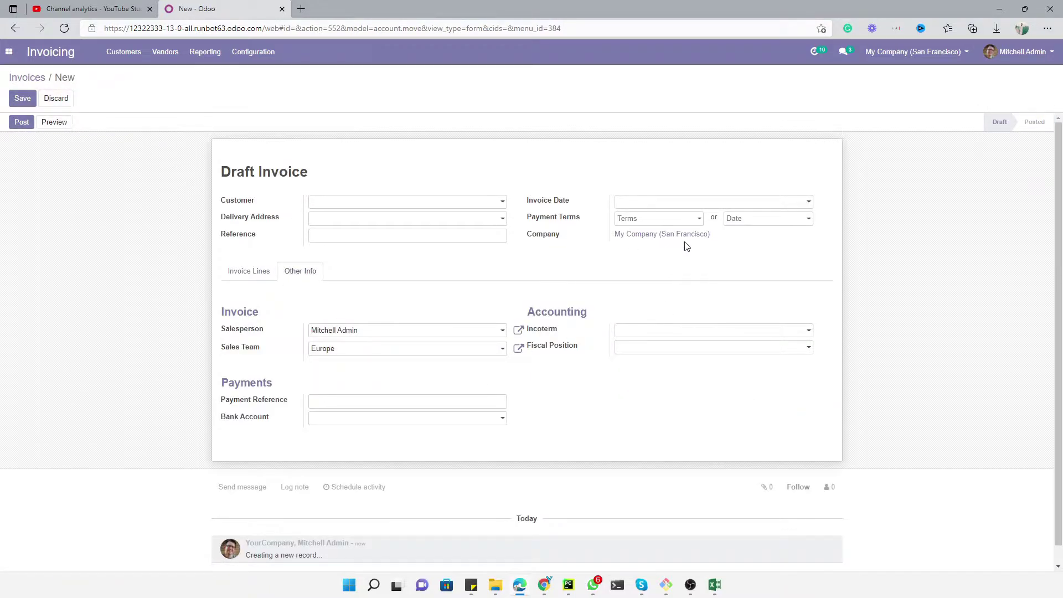
click(238, 273)
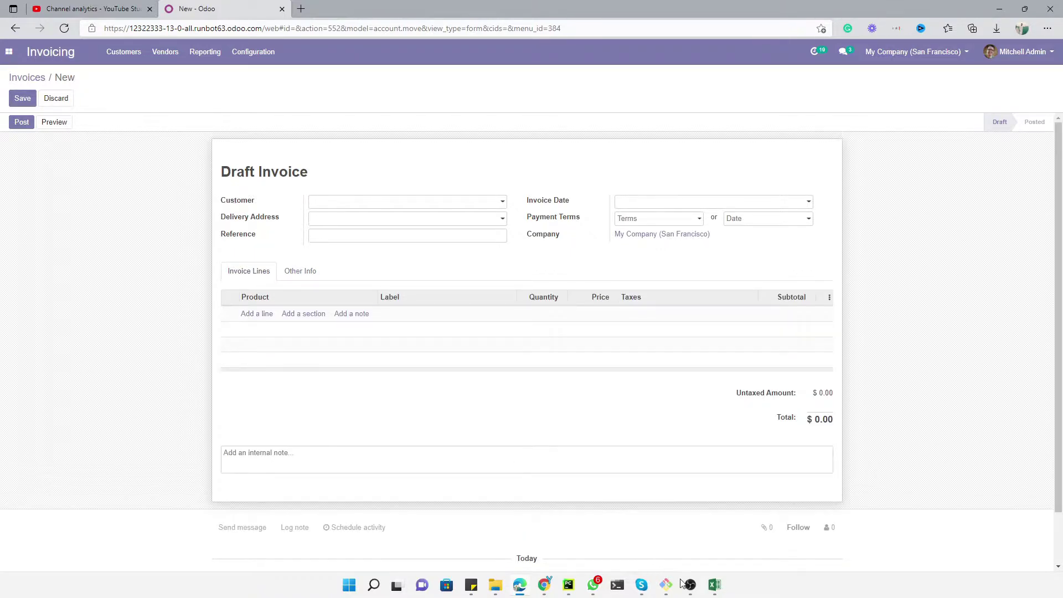
Switch to the Excel workbook and enter the heading "Customer" in cell A1.
click(715, 585)
text(Cusotmer)
key(BackSpace)
key(BackSpace)
key(BackSpace)
key(BackSpace)
key(BackSpace)
text(tomer)
key(Tab)
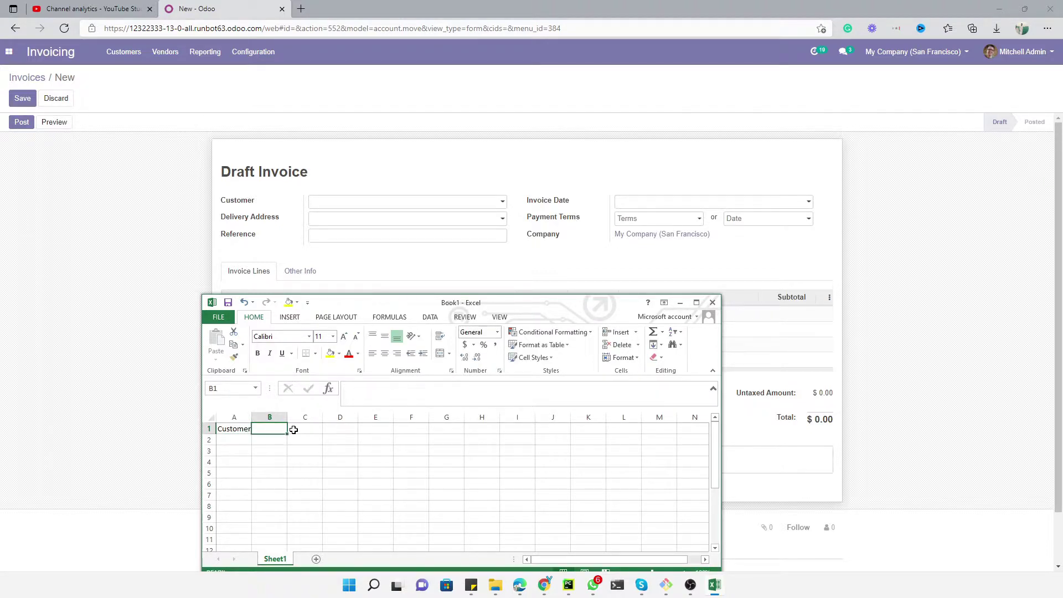
Enter the heading "Reference" in cell B1.
text(Rereference)
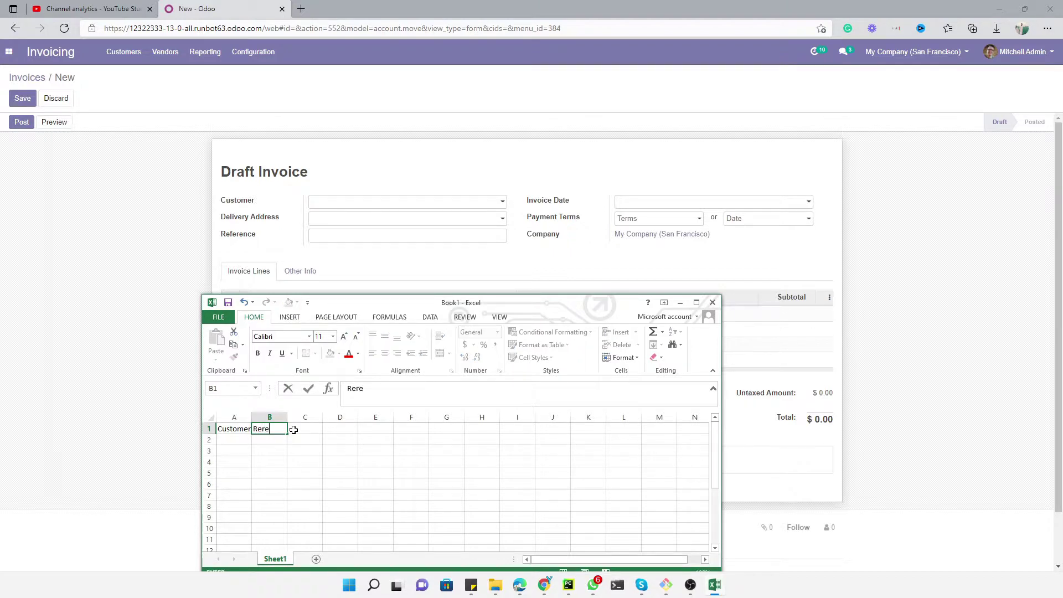
key(BackSpace)
key(BackSpace)
key(BackSpace)
key(BackSpace)
key(BackSpace)
text(rer)
key(BackSpace)
key(BackSpace)
text(erence)
key(Tab)
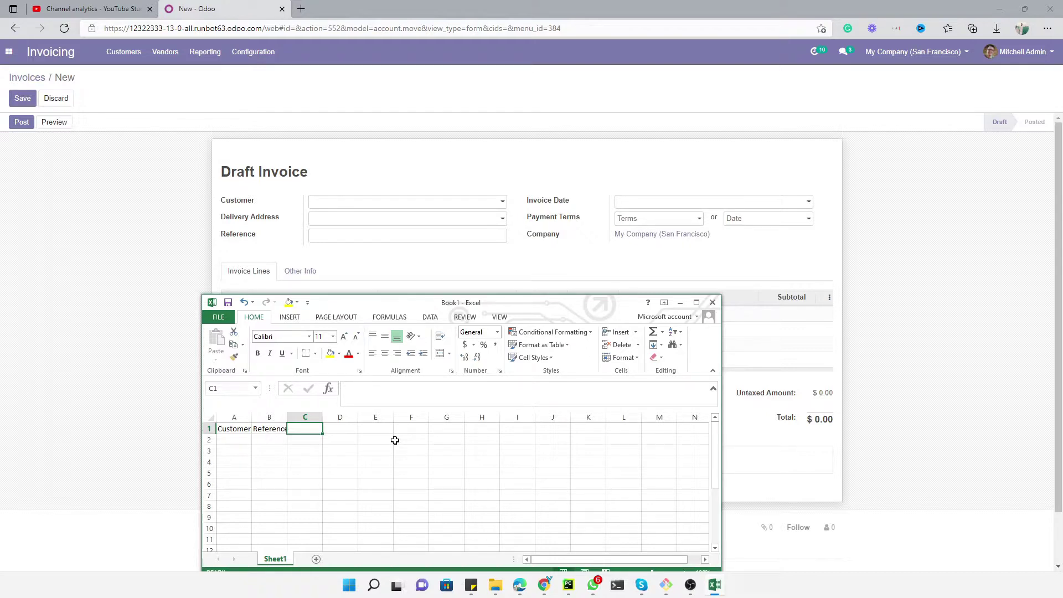
Enter the headings "Invoice Date" in C1 and "Payment Terms" in D1.
text(Invoice)
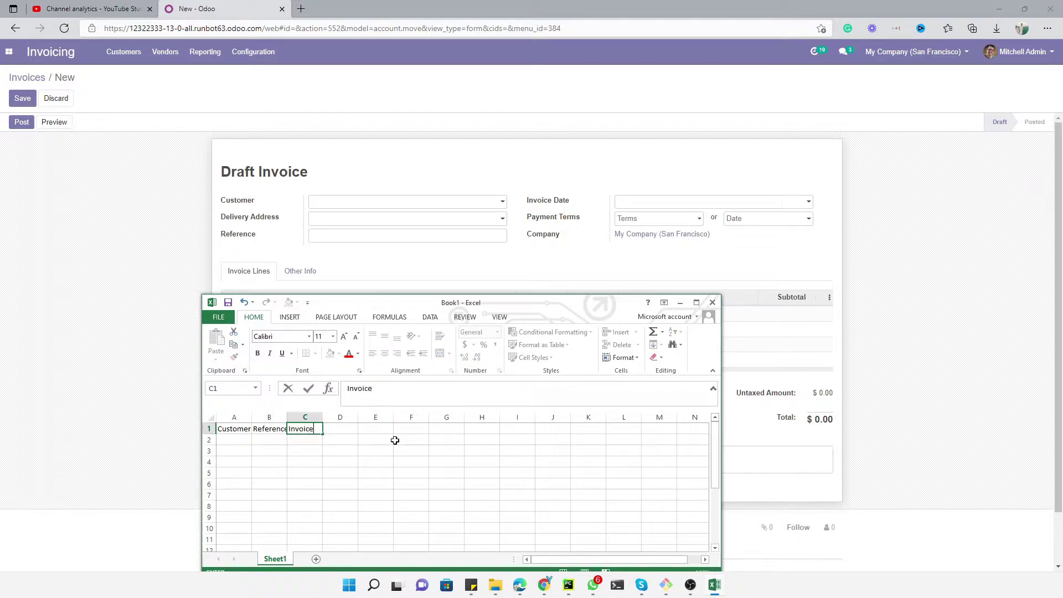
text( Date)
key(Tab)
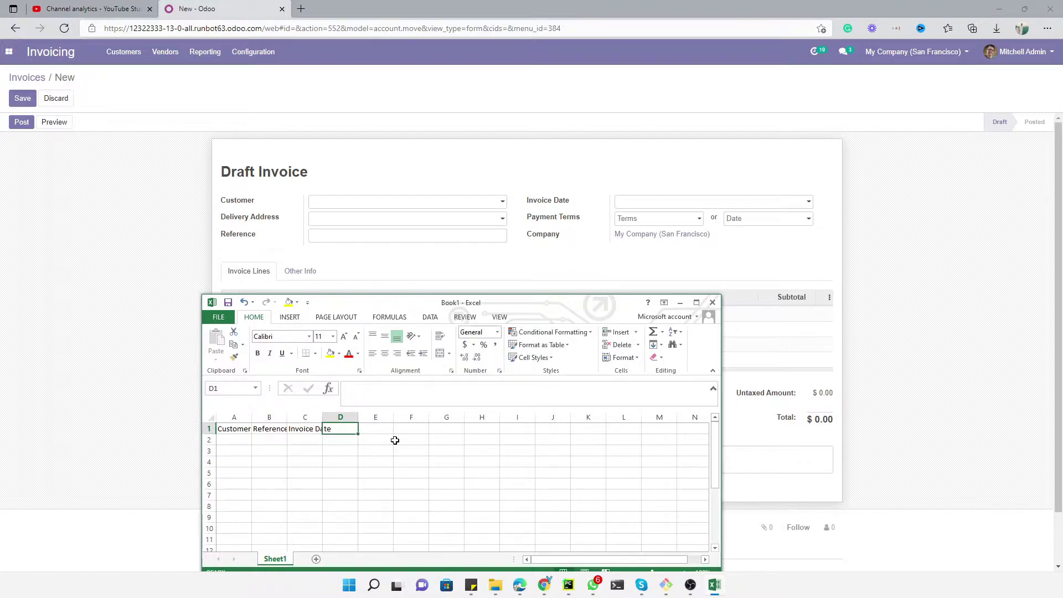
text(Payment)
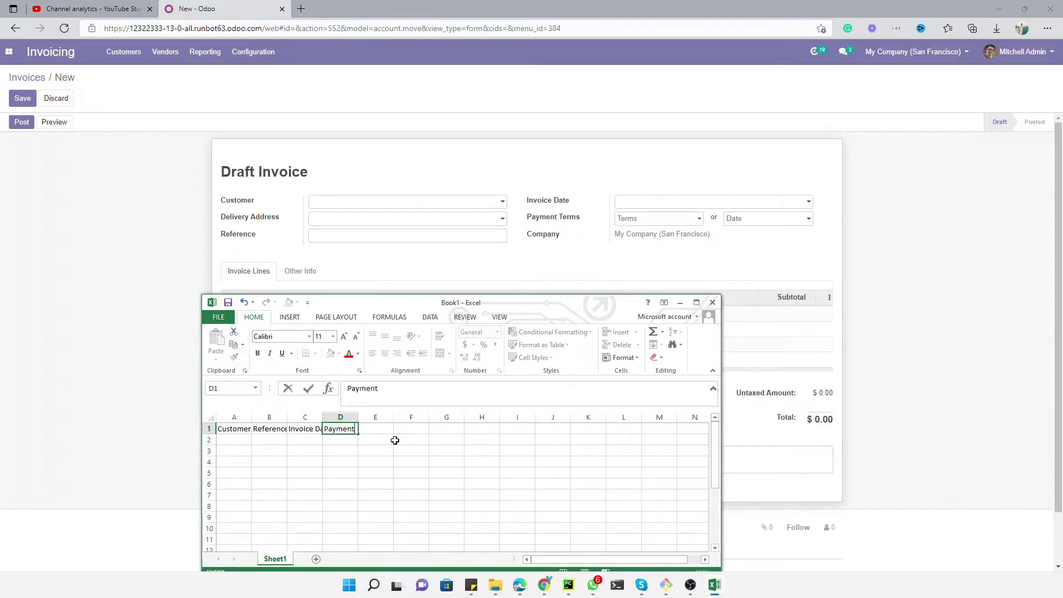
key(BackSpace)
key(BackSpace)
text(Terms)
key(Tab)
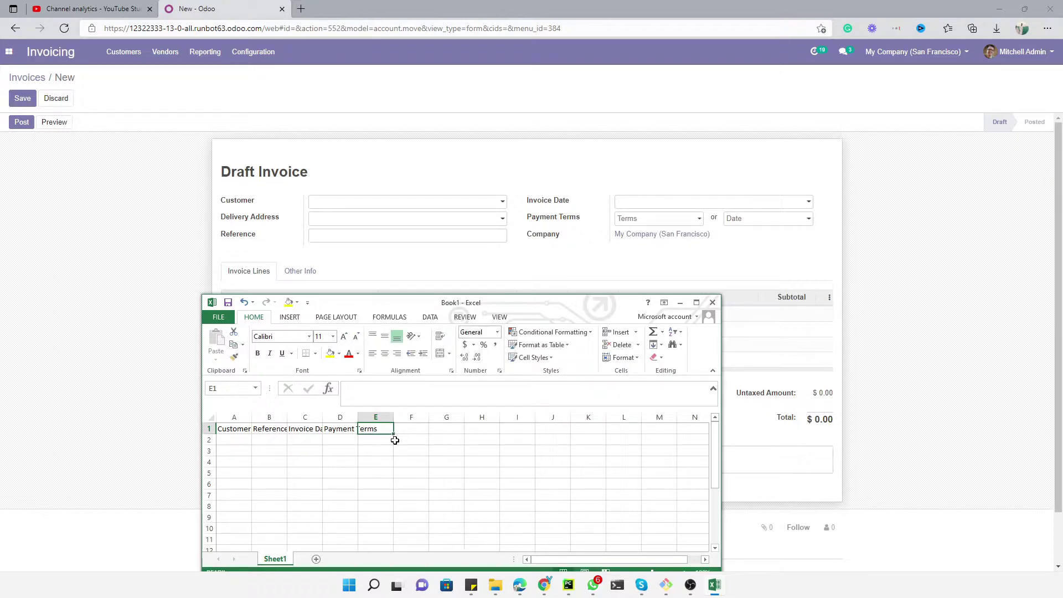
Examine the draft invoice's Other Info fields in Odoo, then return to its invoice lines.
scroll(487, 228, down, 1)
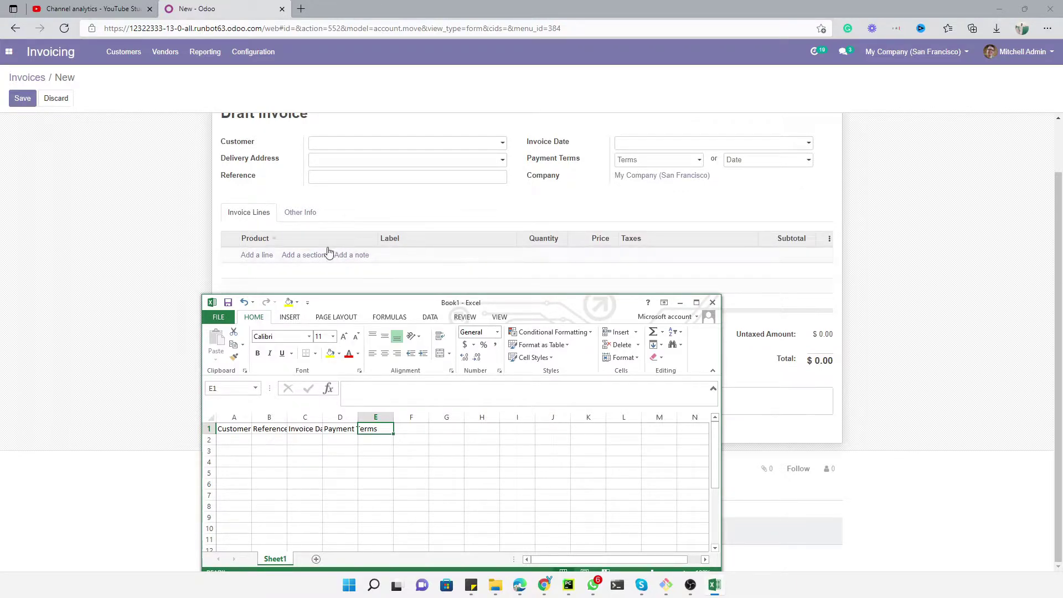
click(300, 213)
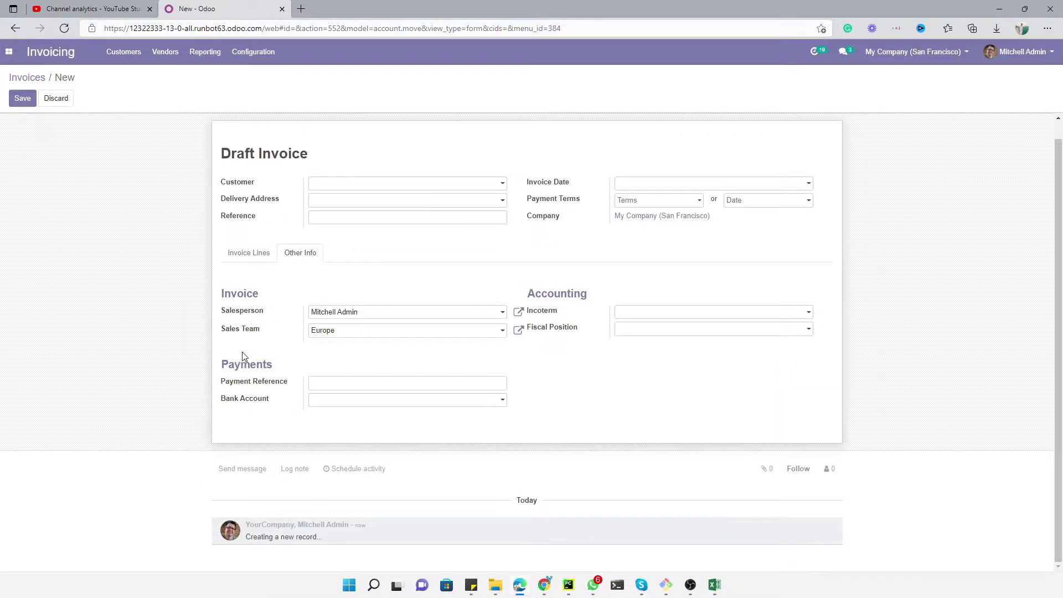
click(239, 252)
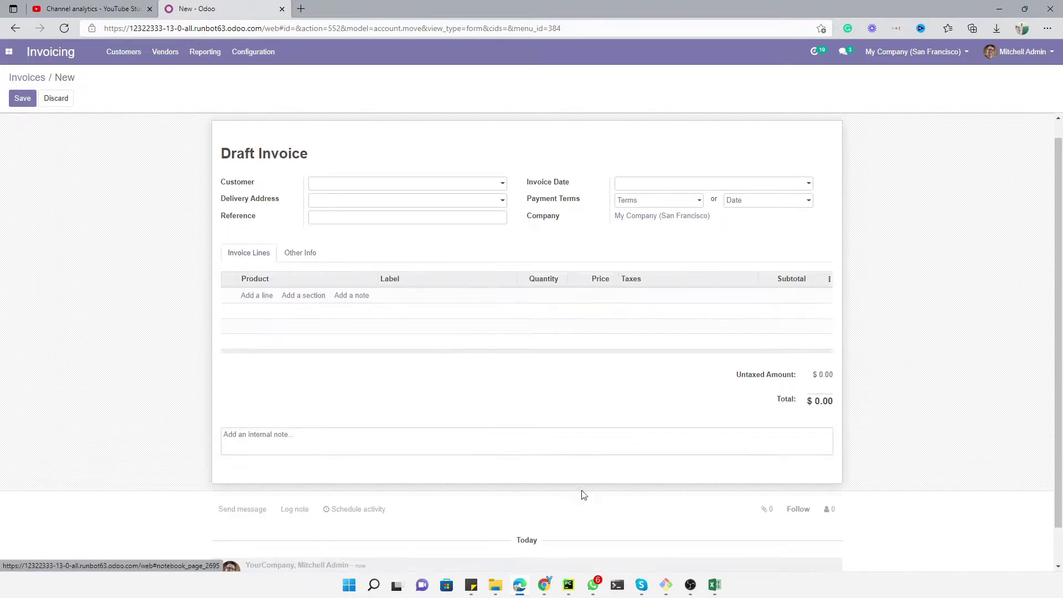
Switch to the Excel workbook and auto-fit all column widths to the heading texts.
click(714, 585)
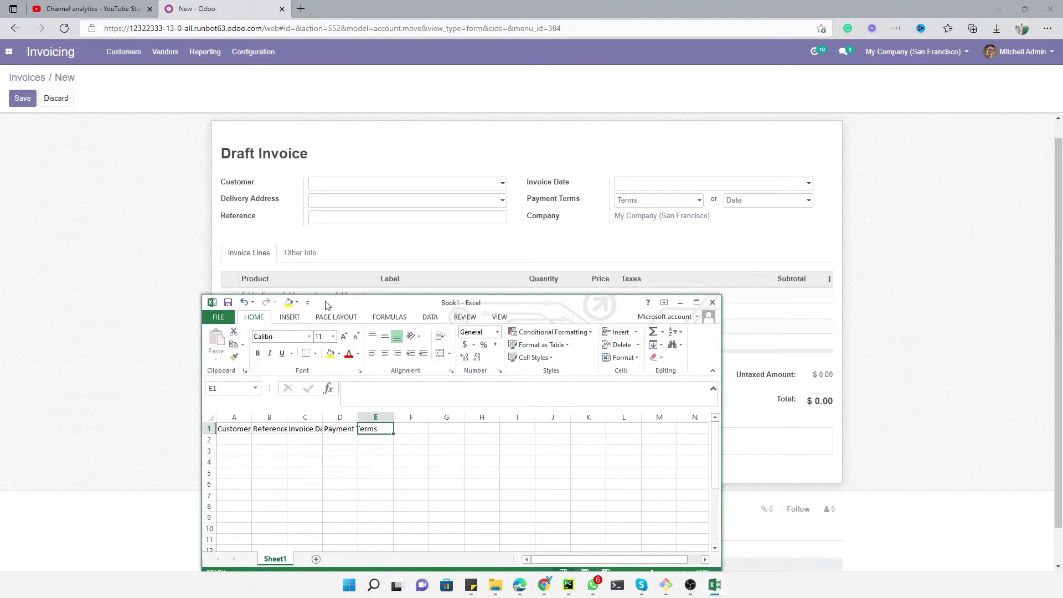
drag(328, 304, 329, 323)
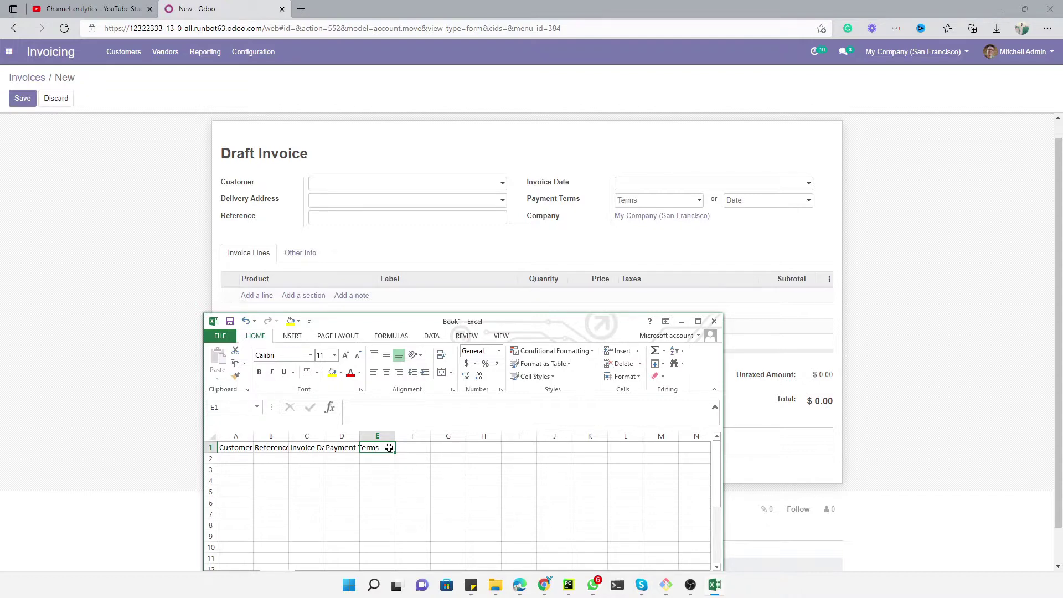
click(213, 437)
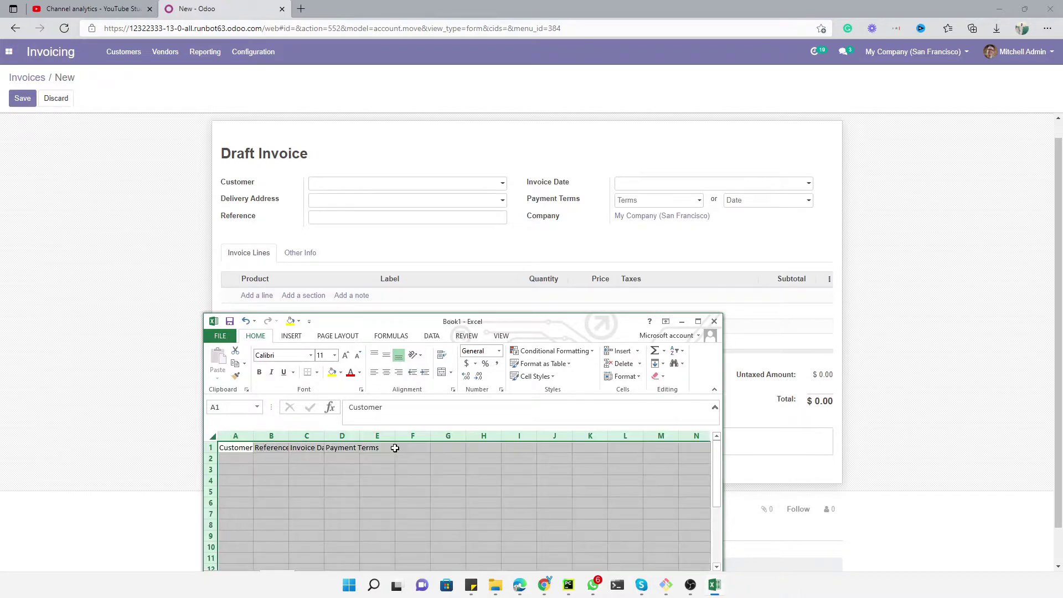
double_click(359, 437)
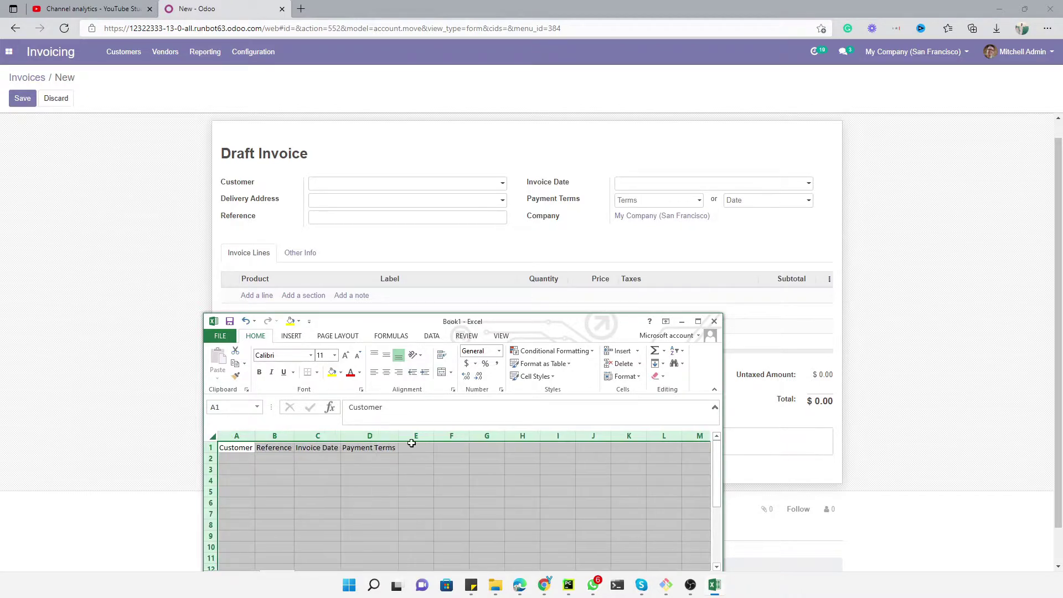
Enter the heading "Invioce Lines / Product" in cell E1.
click(412, 448)
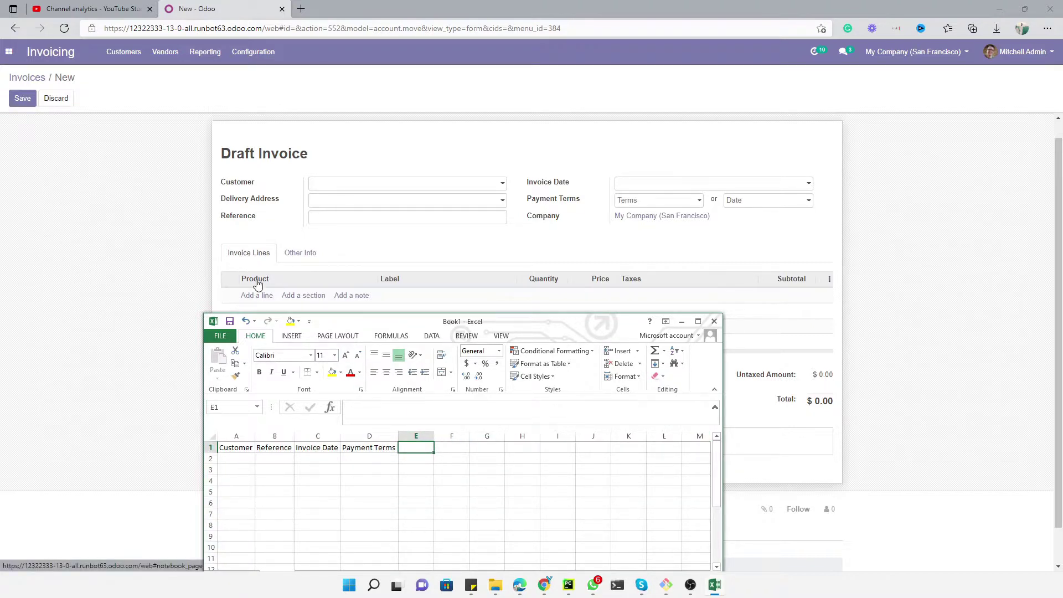
text(Invioi)
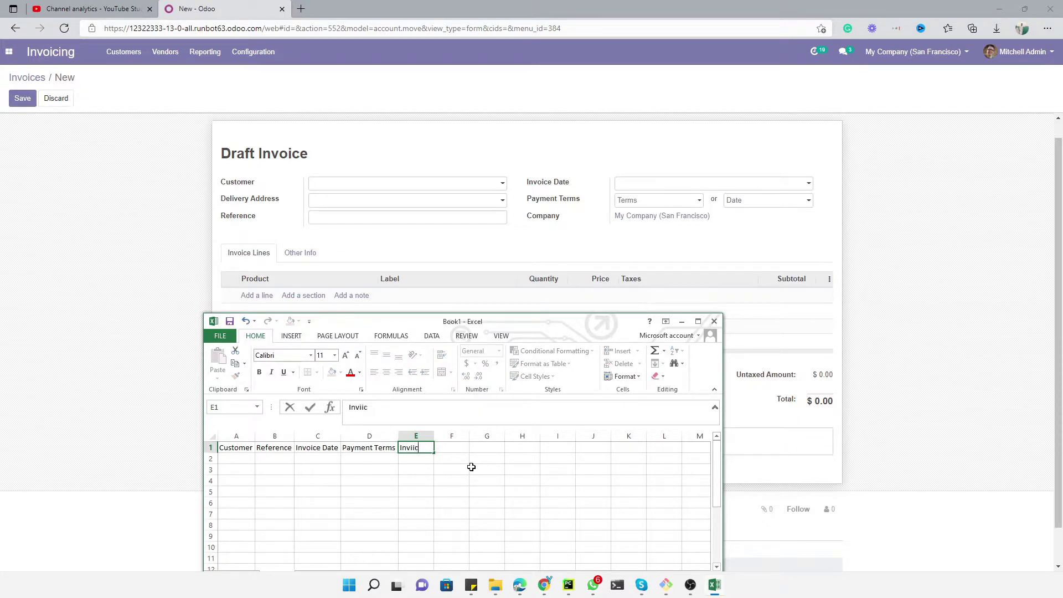
text(oce Lines / Product)
key(Tab)
Enter the heading "Invoice Lines / Quantity" in cell F1.
text(Invoice)
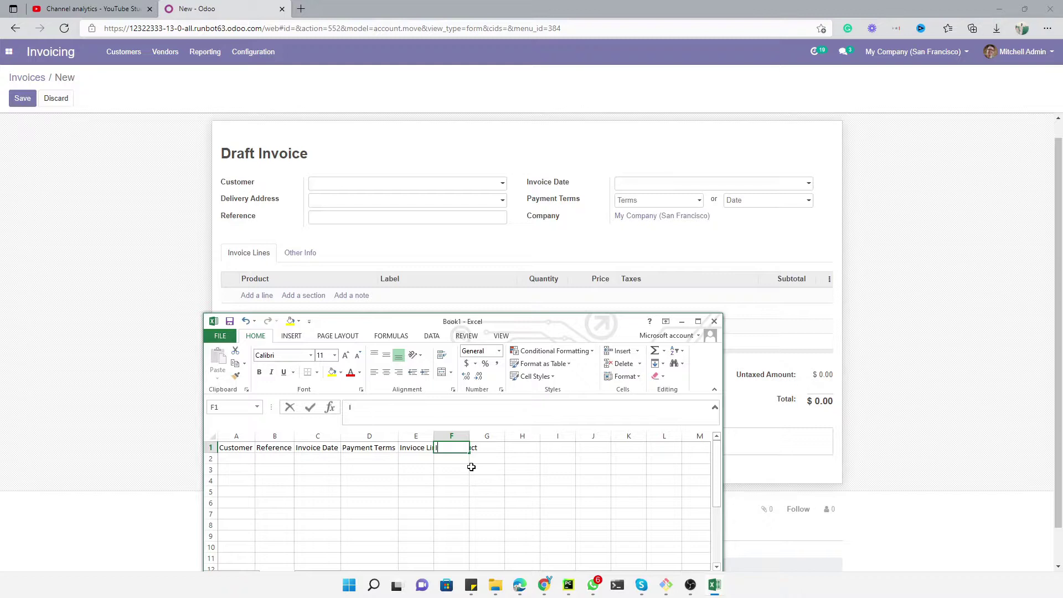
text( Lines)
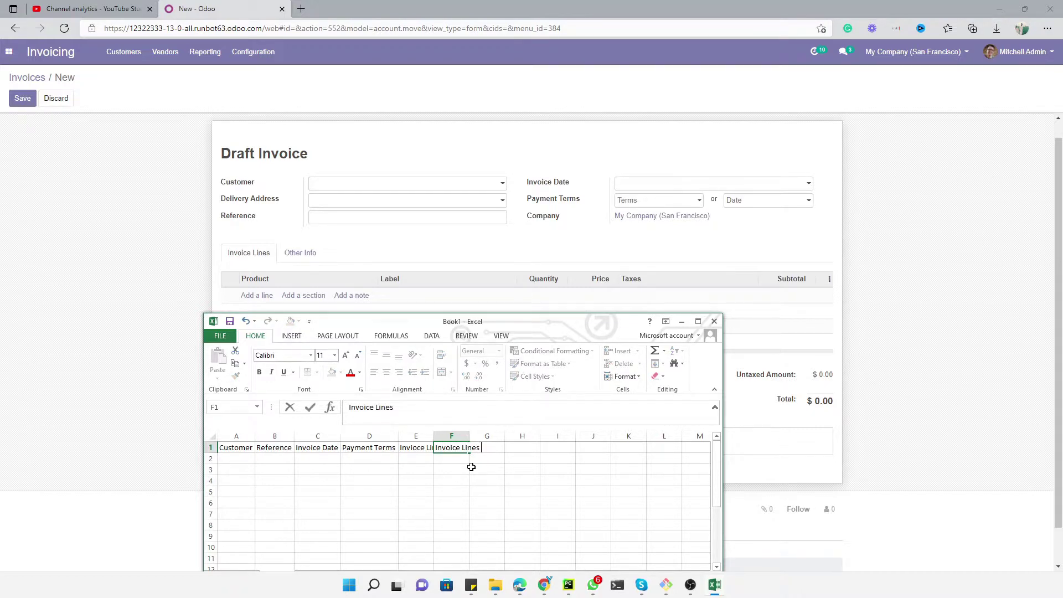
text( / Quanat)
key(BackSpace)
key(BackSpace)
key(BackSpace)
text(t)
text(ntit)
text(y)
key(Tab)
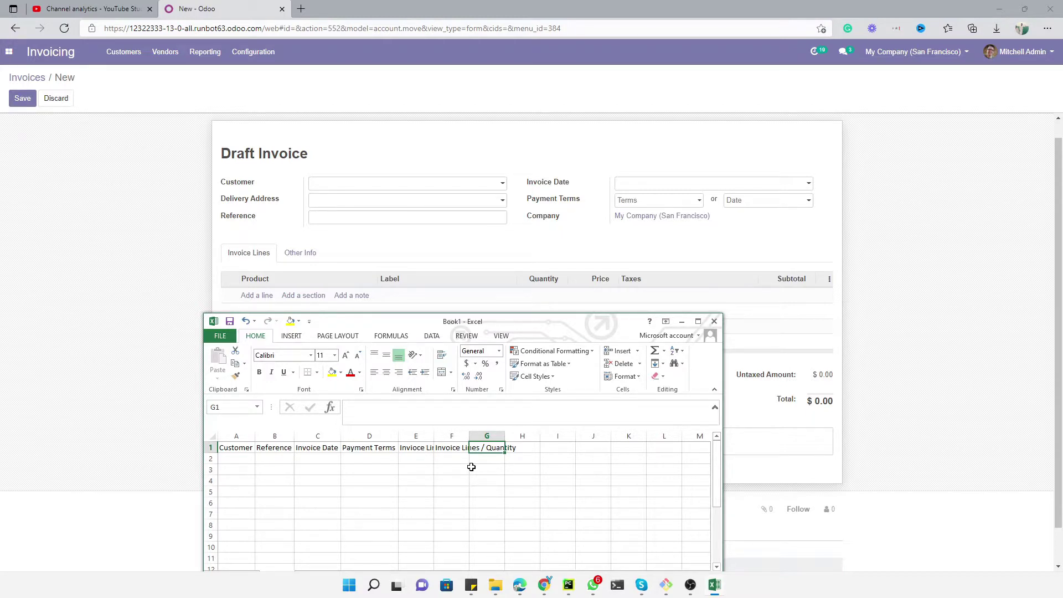
Enter the heading "Invoice Lines / Price" in cell G1.
text(Invoice)
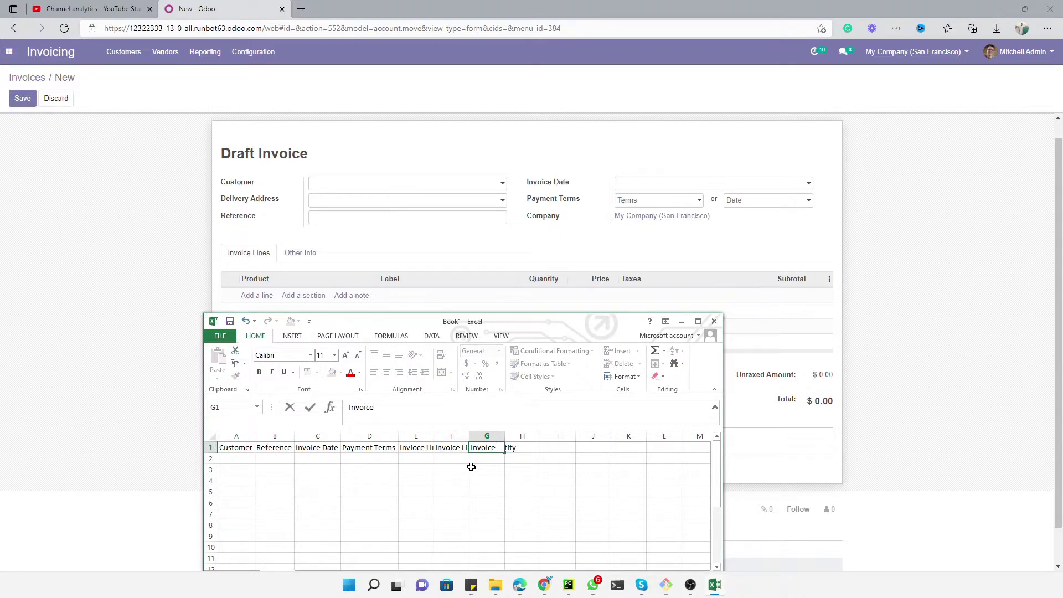
text( Lion)
text(nes)
text( / Price)
key(Tab)
Enter the heading "Invoice Lines / Taxes" in cell H1.
text(I)
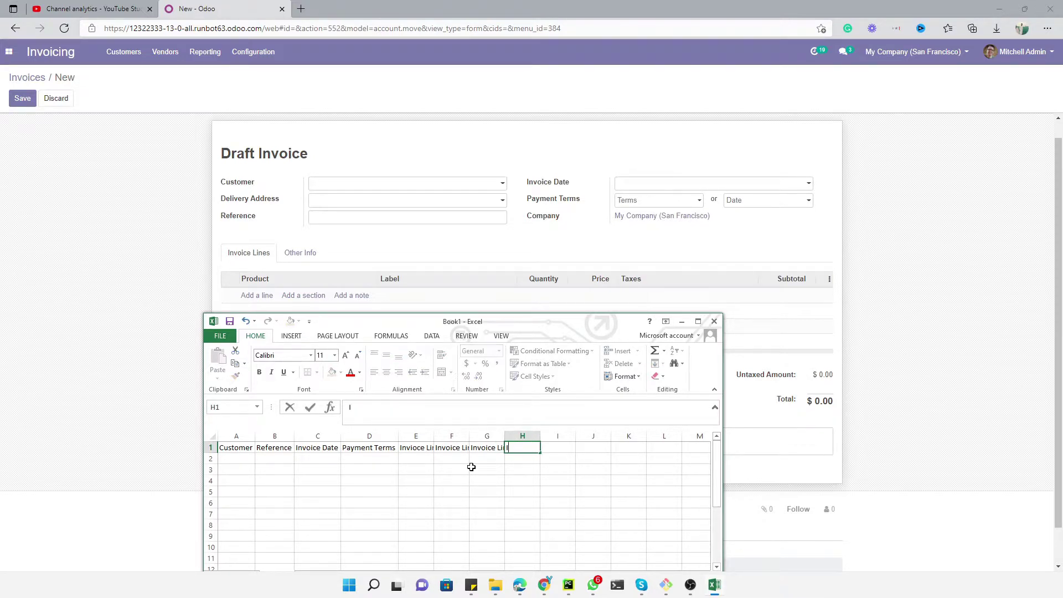
text(nvoice Lines / Taxes)
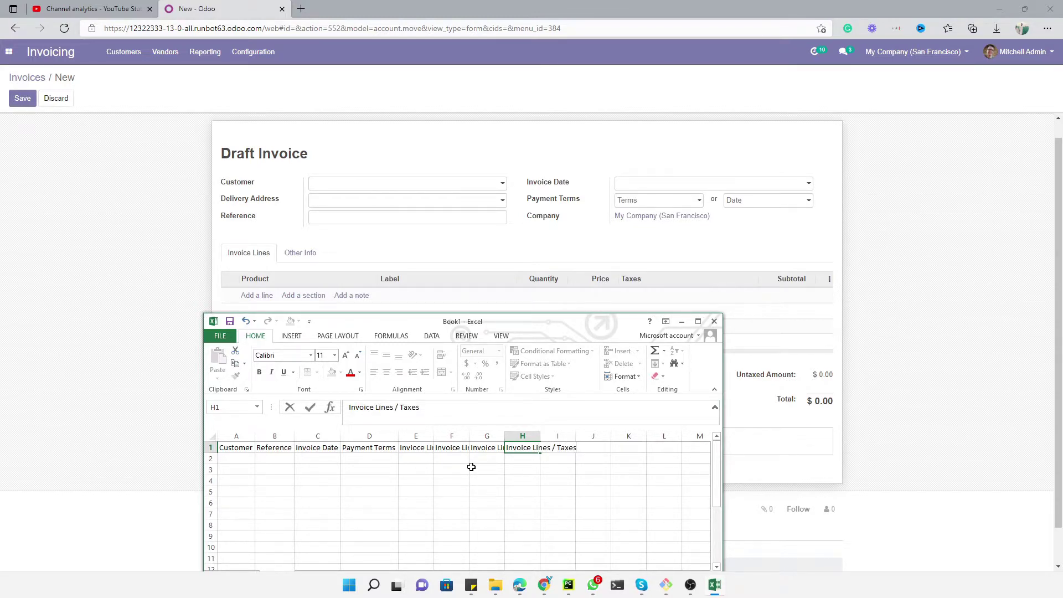
key(shift+Tab)
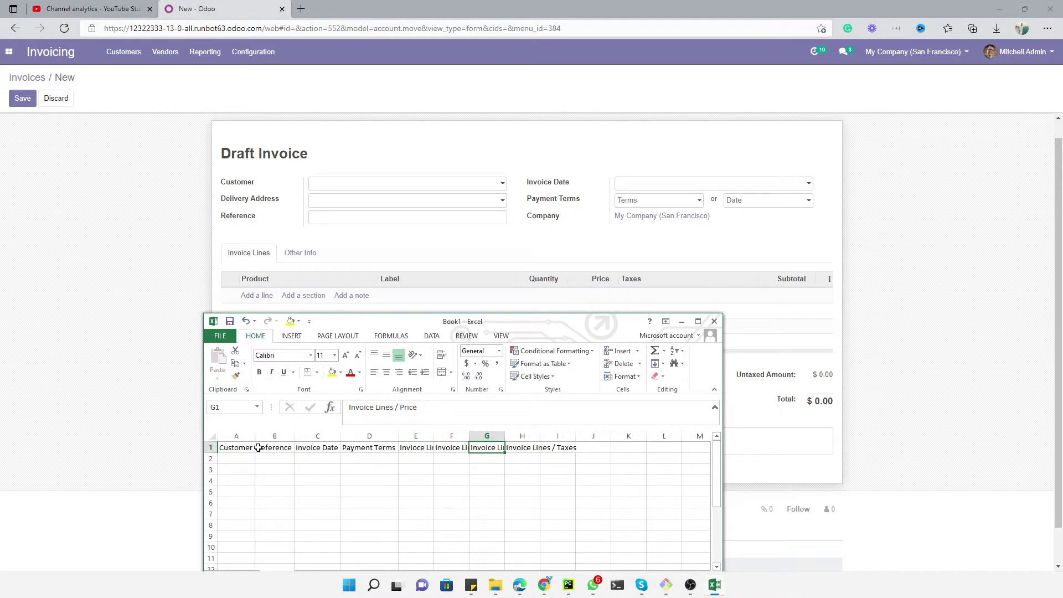
Auto-fit all column widths to the headings, maximize the workbook window and review the headings in row 1.
click(210, 438)
double_click(255, 436)
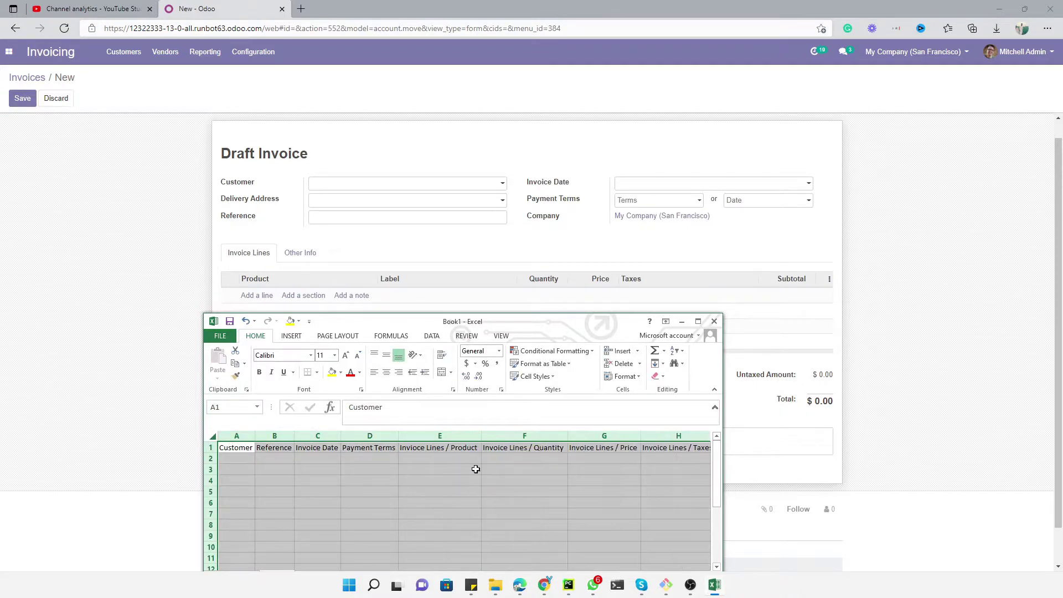
double_click(579, 323)
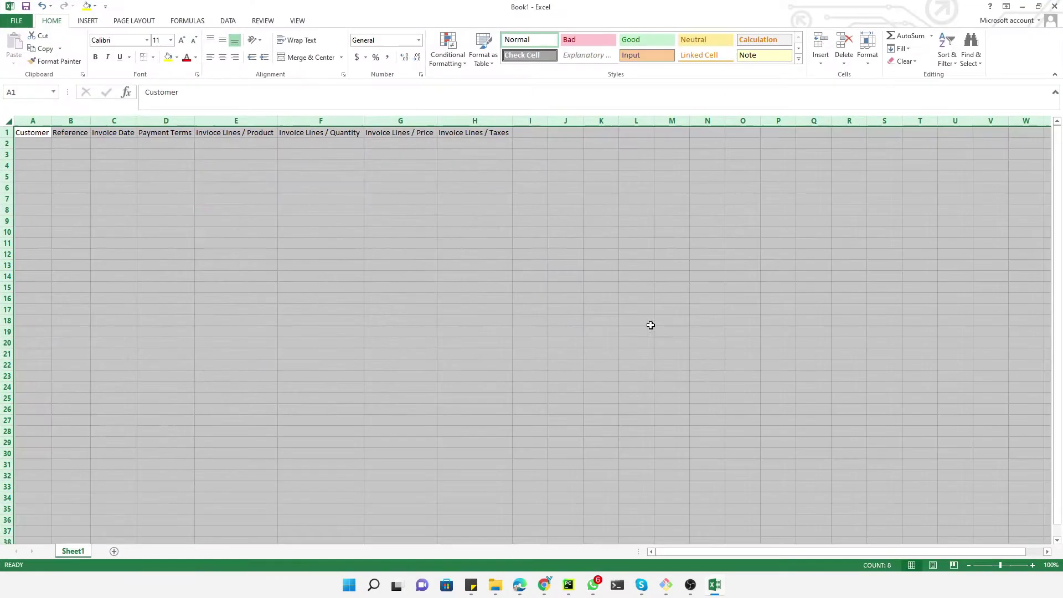
click(408, 134)
click(468, 134)
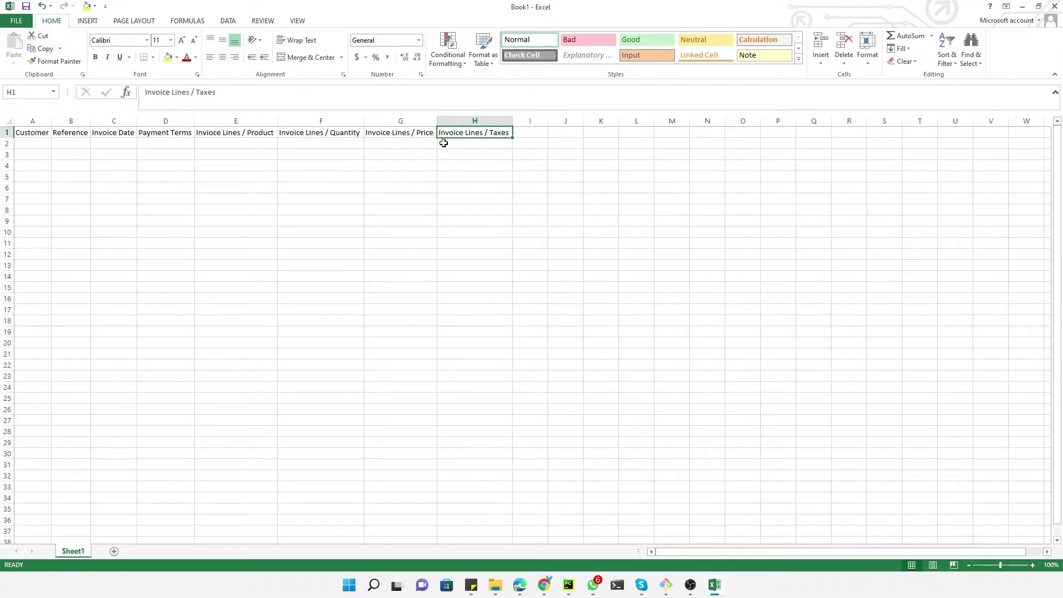
click(184, 131)
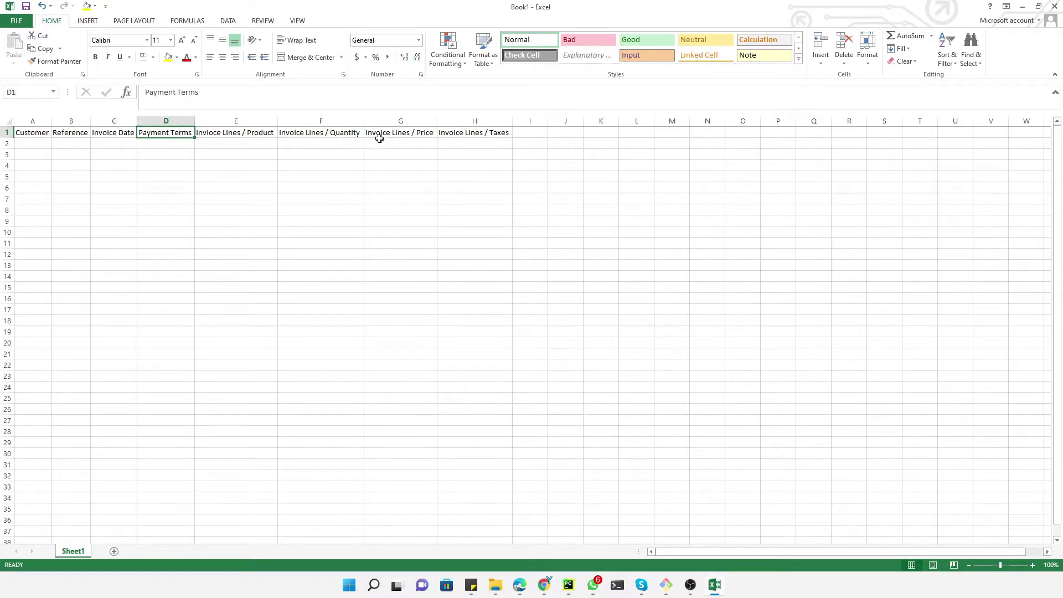
Correct the misspelled heading in cell E1 to "Invoice Lines / Product" and make A2 the active cell.
double_click(225, 133)
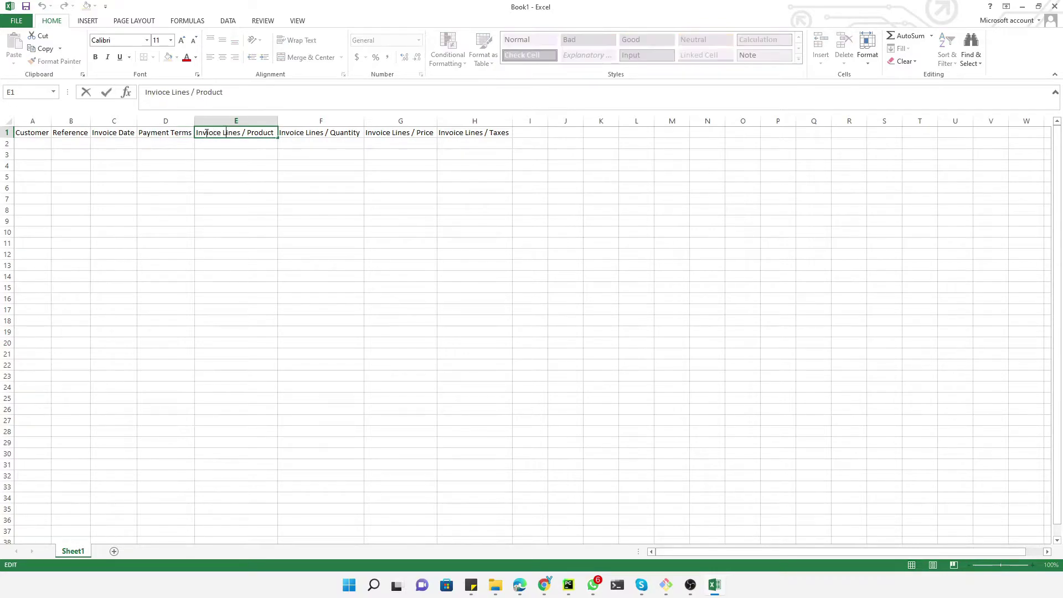
key(BackSpace)
key(Right)
text(i)
key(Return)
key(Up)
key(Right)
key(Right)
key(Right)
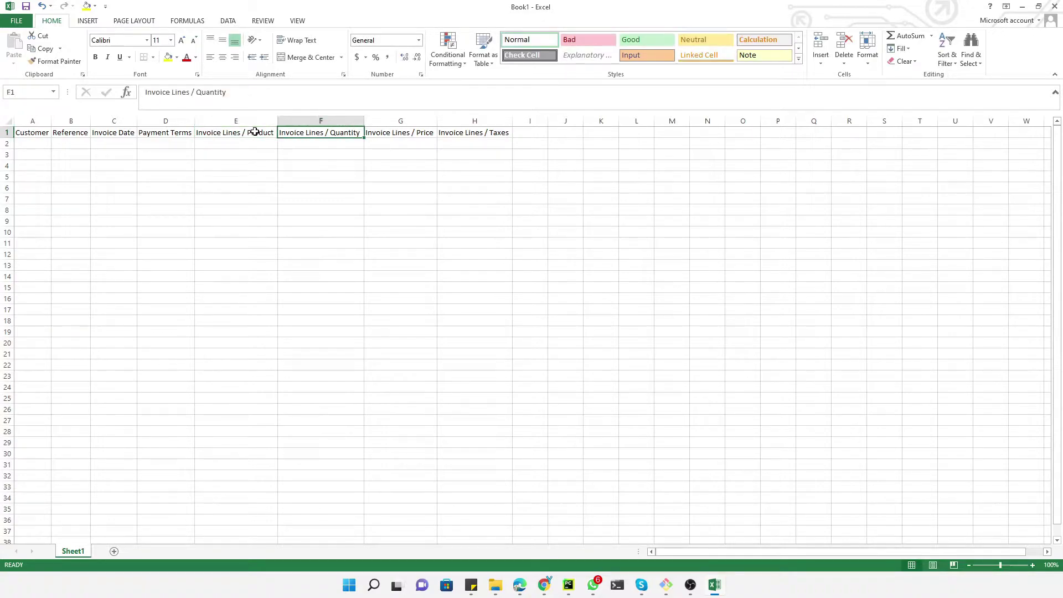
key(Left)
key(Left)
key(Left)
key(Left)
key(Left)
key(Left)
key(Down)
key(Left)
Switch to Odoo and open the customers list to look up an existing customer's name.
click(520, 584)
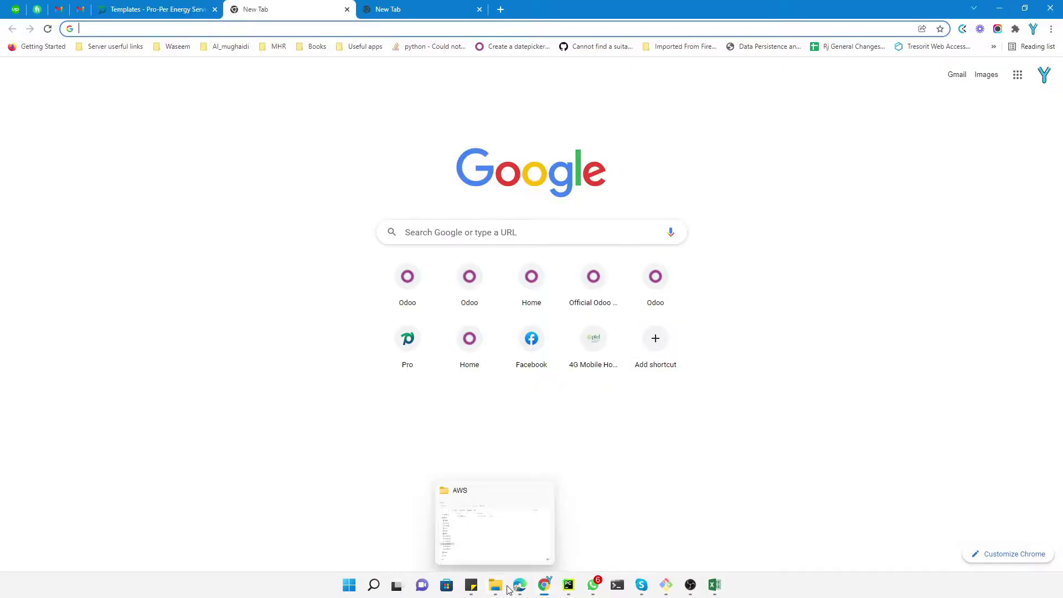
click(443, 487)
click(128, 58)
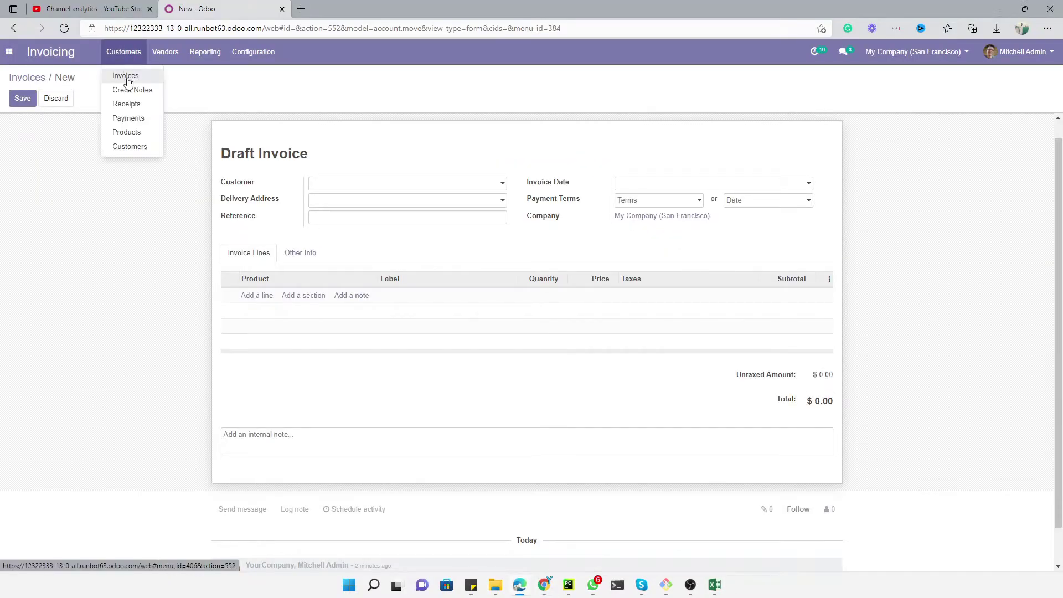
click(128, 133)
click(124, 52)
click(121, 134)
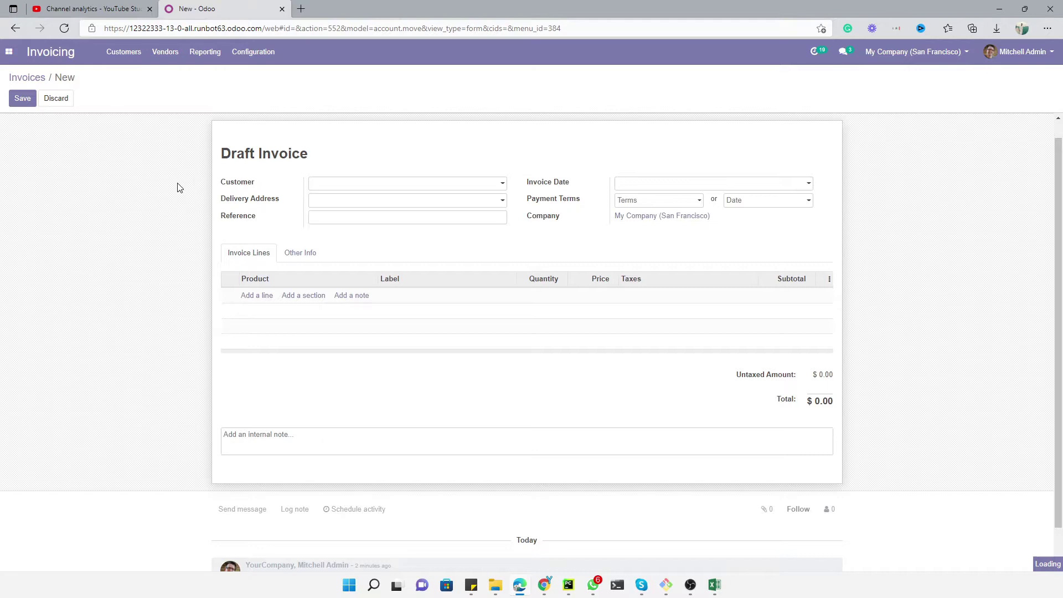
drag(117, 133, 619, 389)
Switch to the Excel workbook and enter the customer Azure Interior in A2 and the reference 12324 in B2.
click(714, 585)
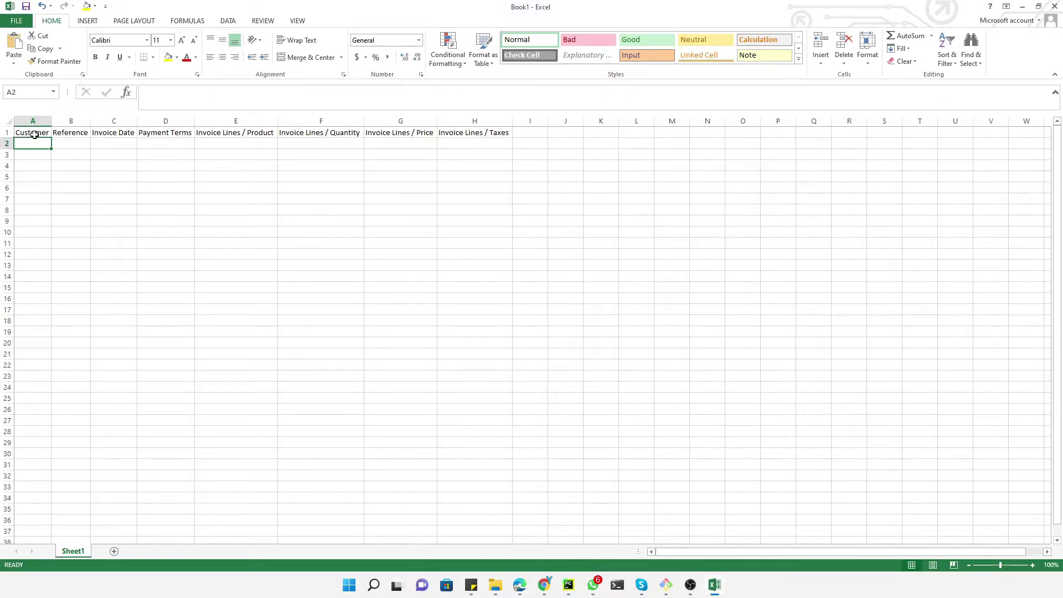
text(Azure Interior)
click(76, 145)
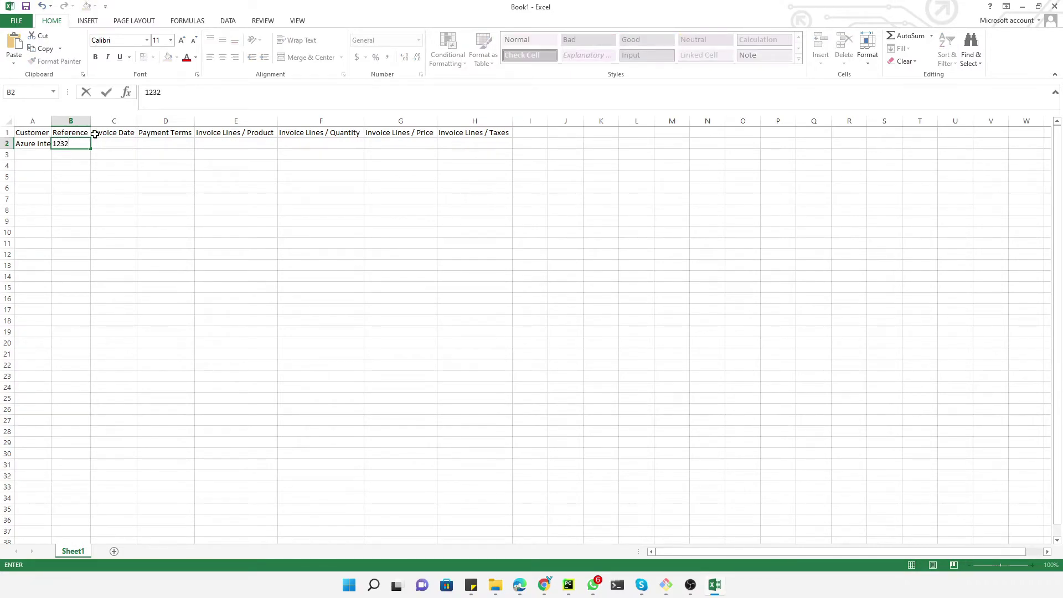
click(113, 145)
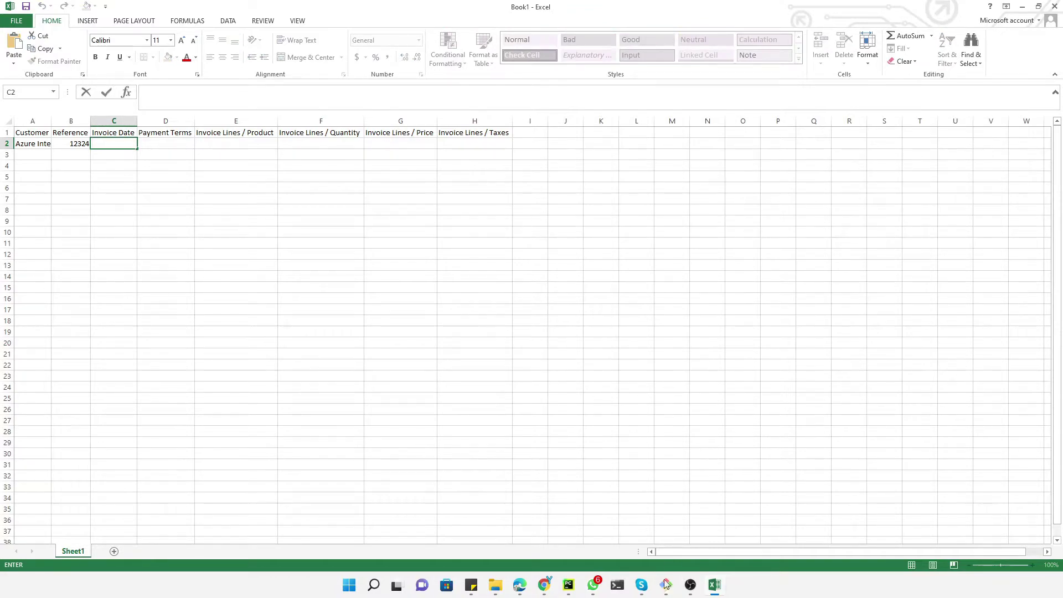
Switch to Odoo, start a new customer invoice, set its Invoice Date to 01/22/2022 and copy that date.
mouse_move(545, 591)
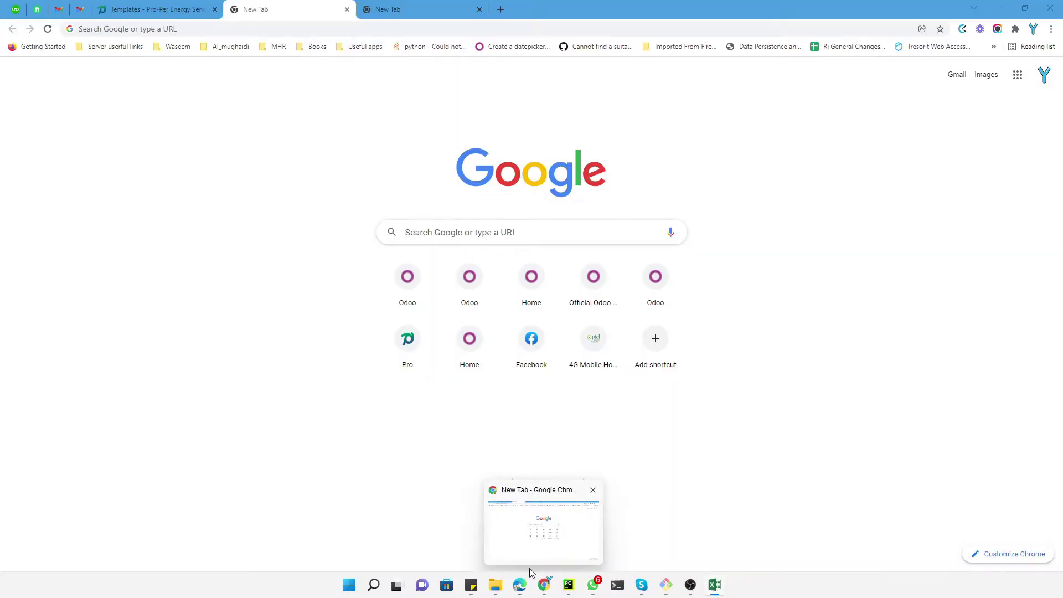
click(520, 584)
click(124, 52)
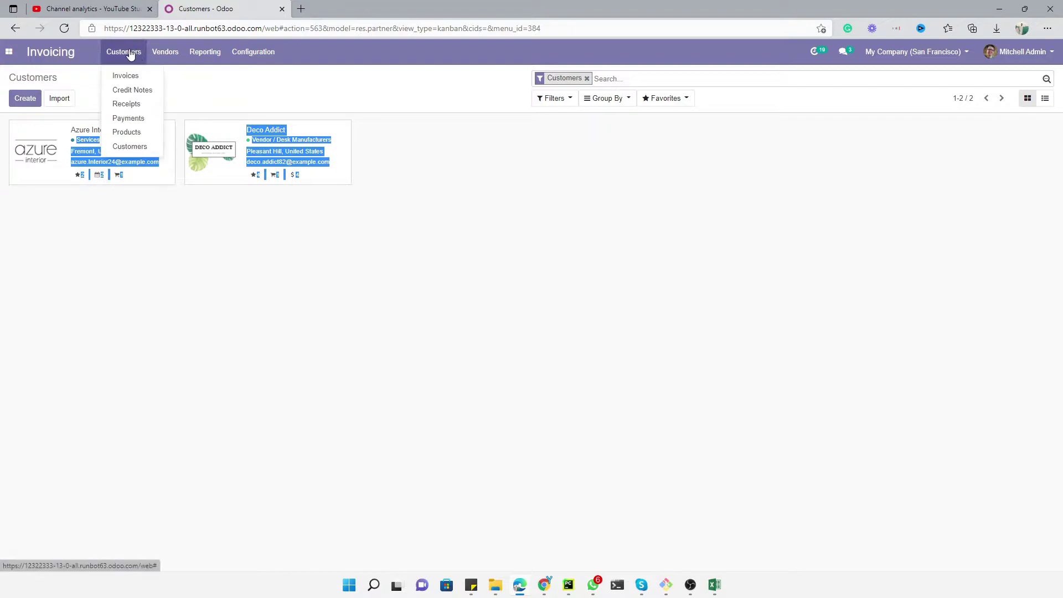
click(124, 74)
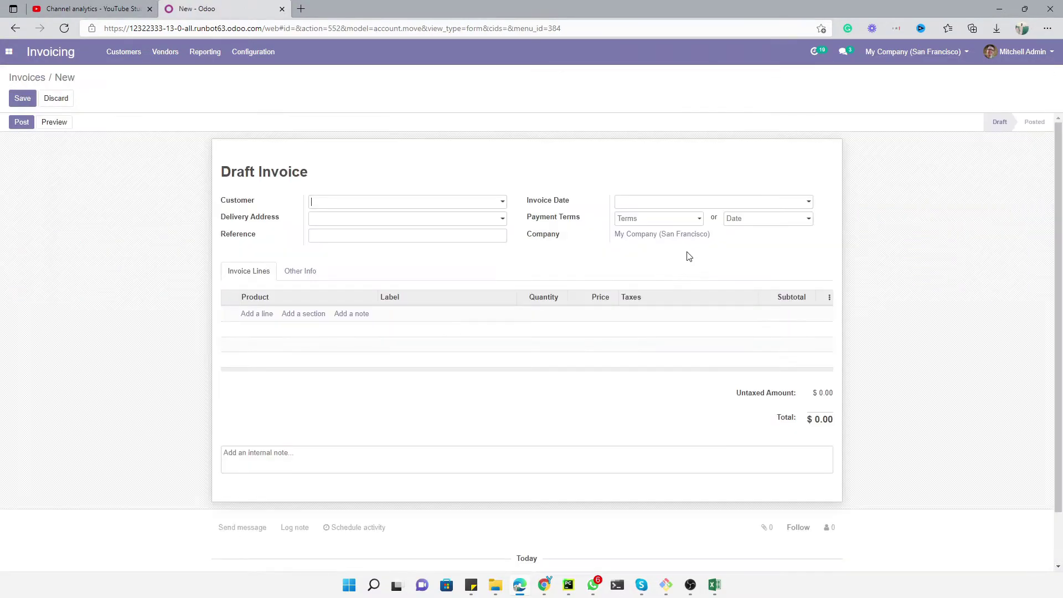
click(644, 202)
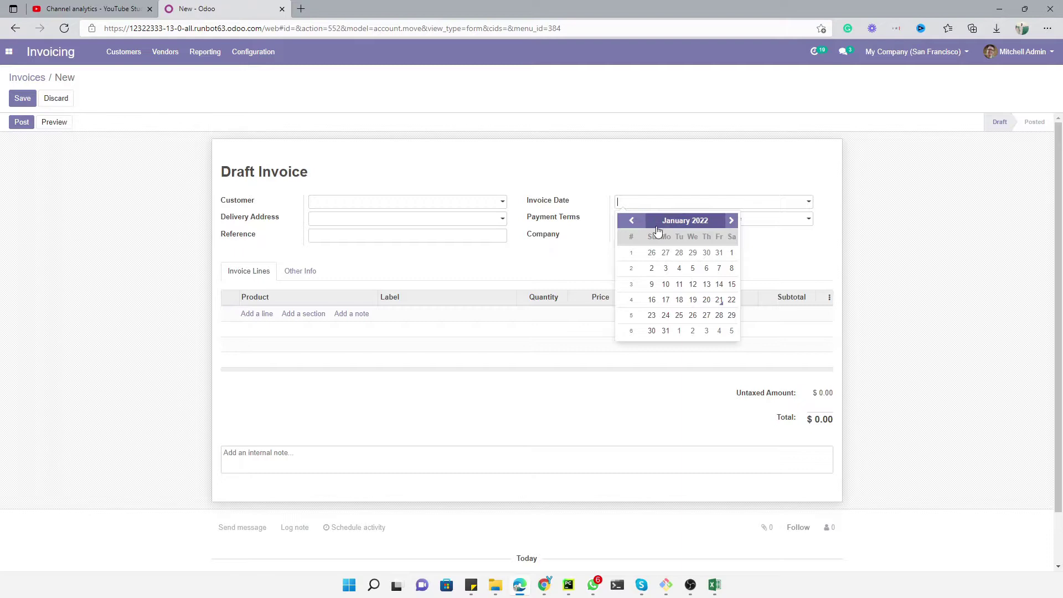
click(732, 299)
click(643, 202)
key(ctrl+c)
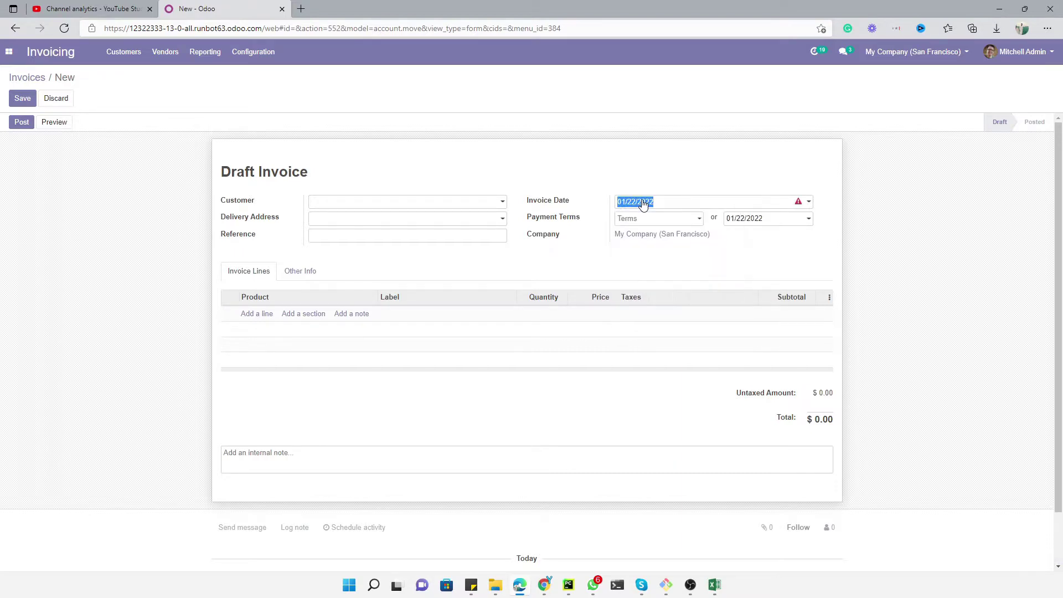
Switch to the Excel workbook and paste the invoice date 01/22/2022 into cell C2.
click(683, 493)
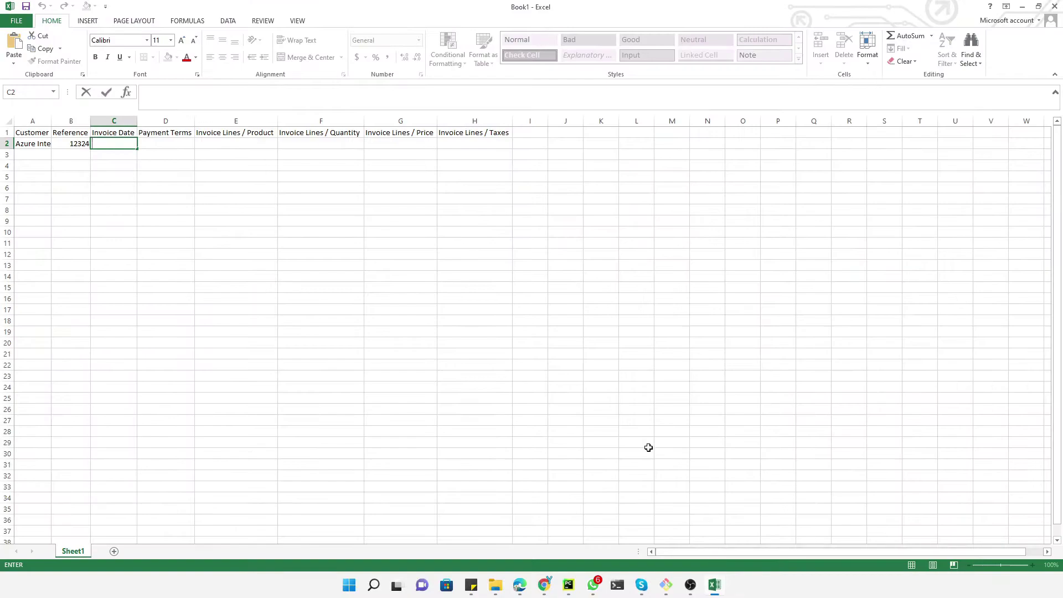
click(121, 144)
key(ctrl+v)
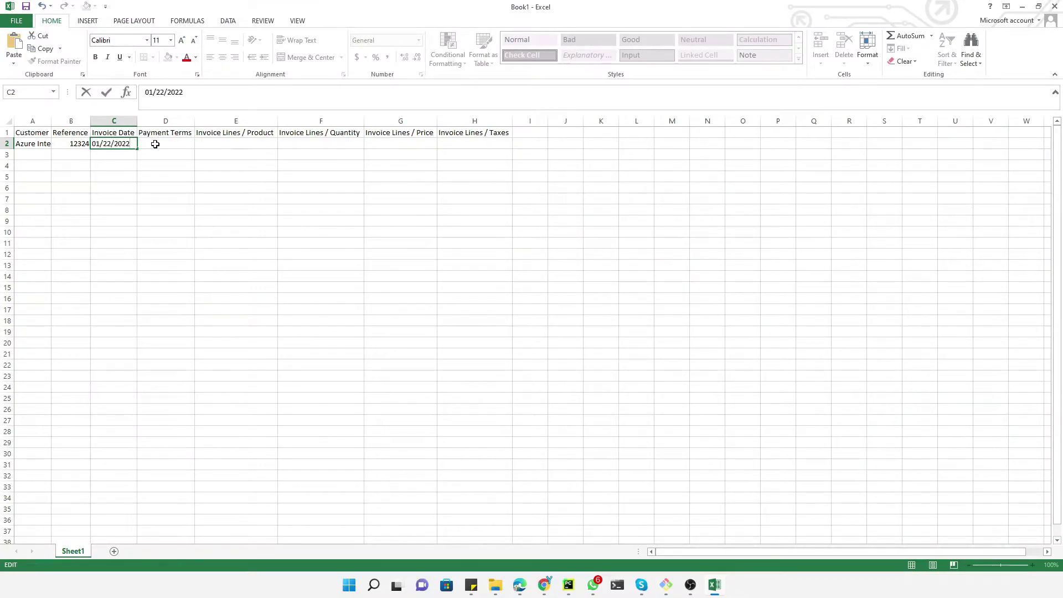
click(155, 144)
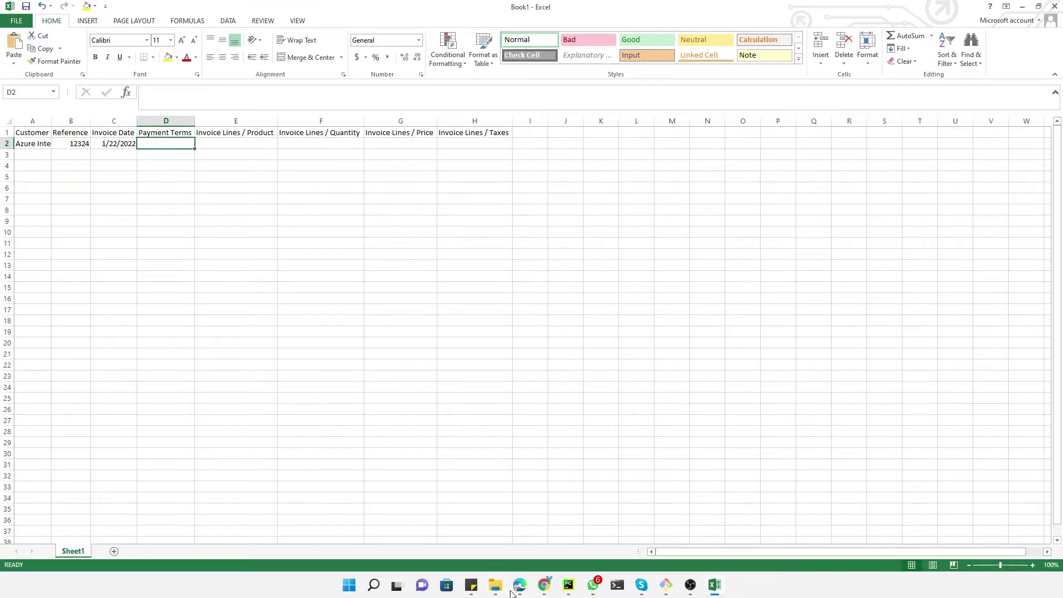
Switch to Odoo, set the draft invoice's Payment Terms to Immediate Payment and copy the term's name.
click(545, 585)
click(551, 588)
click(520, 586)
click(687, 220)
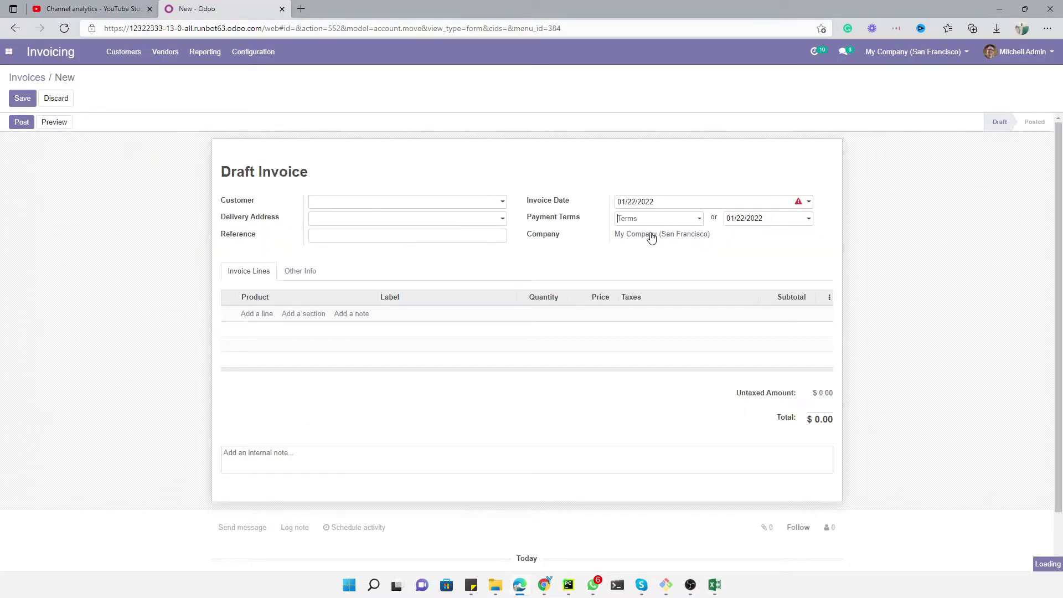
click(649, 237)
drag(682, 219, 614, 223)
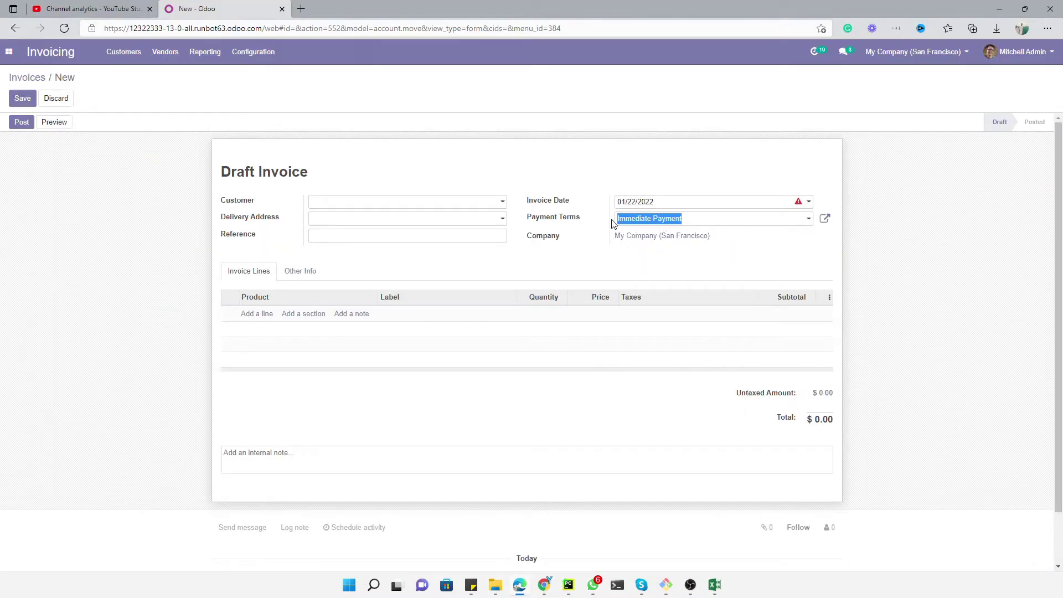
key(ctrl+c)
Switch to the Excel workbook and enter "Immediate Payment" in cell D2 under Payment Terms.
key(alt+Tab)
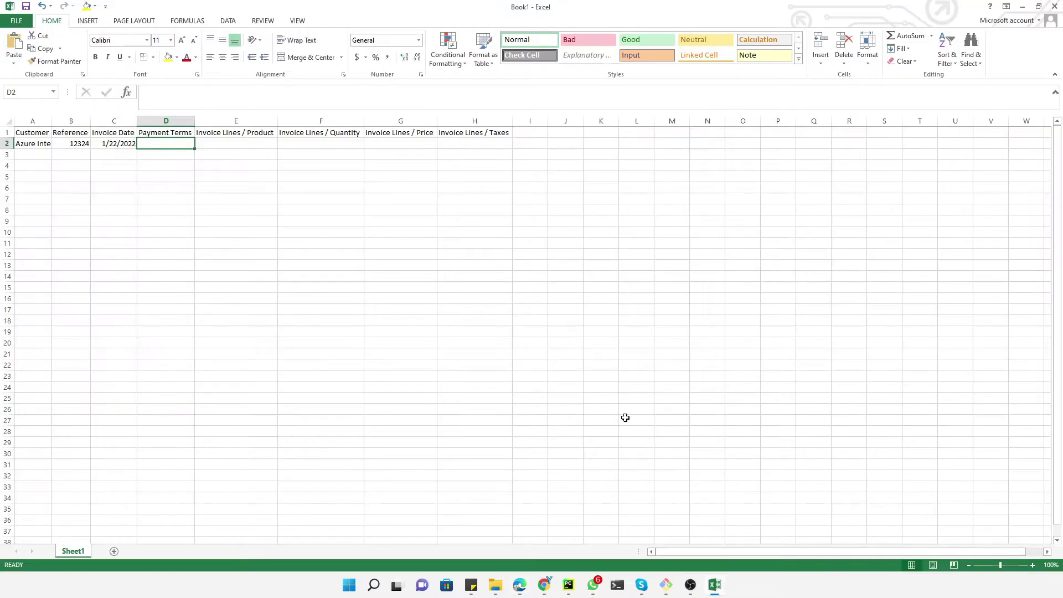
text(Immediate Payment)
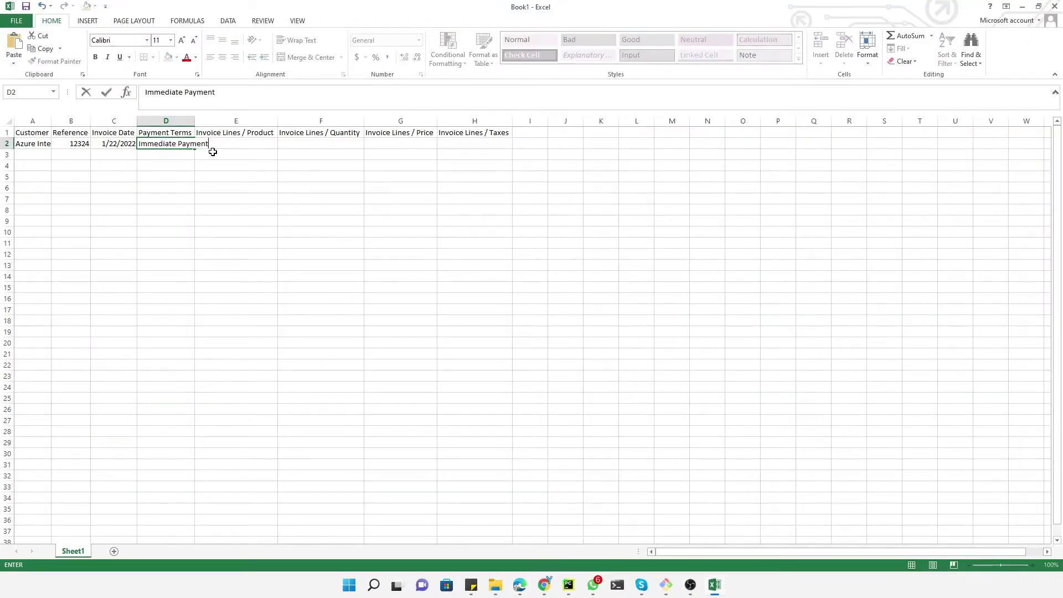
click(244, 137)
click(252, 146)
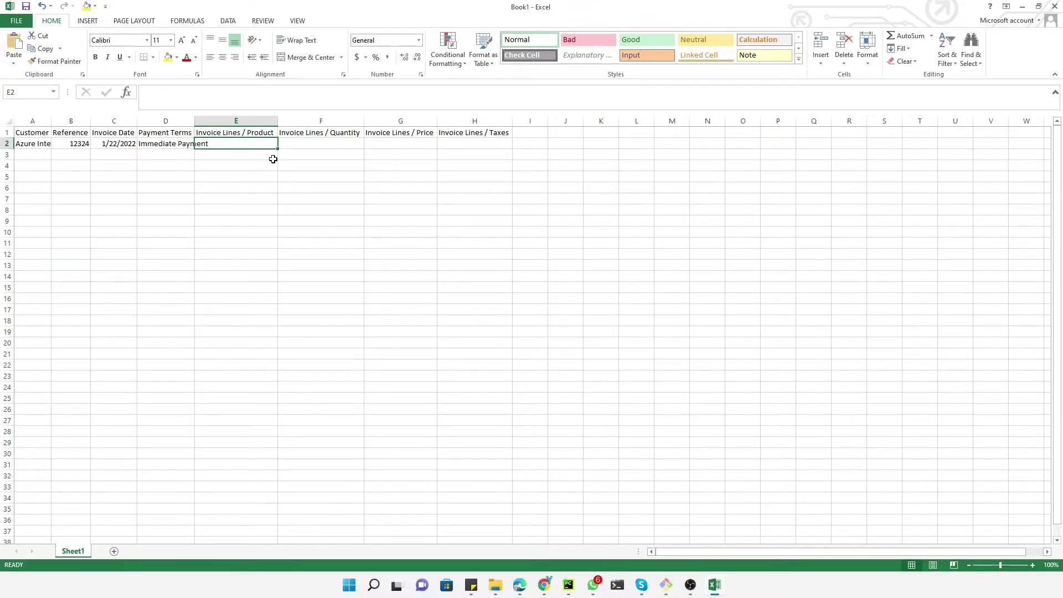
Switch to Odoo, add an invoice line for the product [CONS_0001] Whiteboard Pen and select its product code.
click(521, 585)
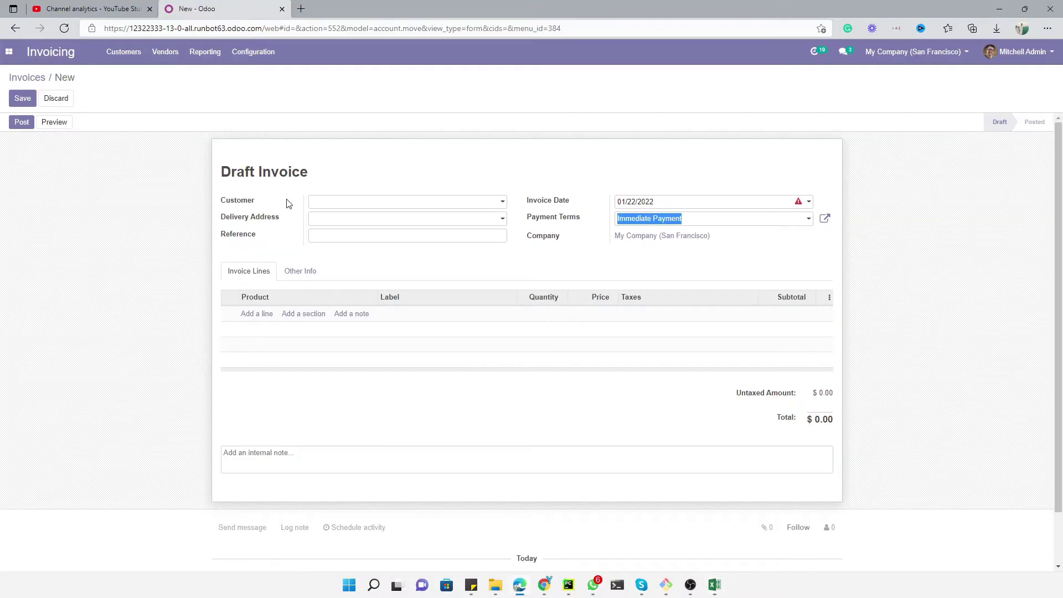
click(264, 314)
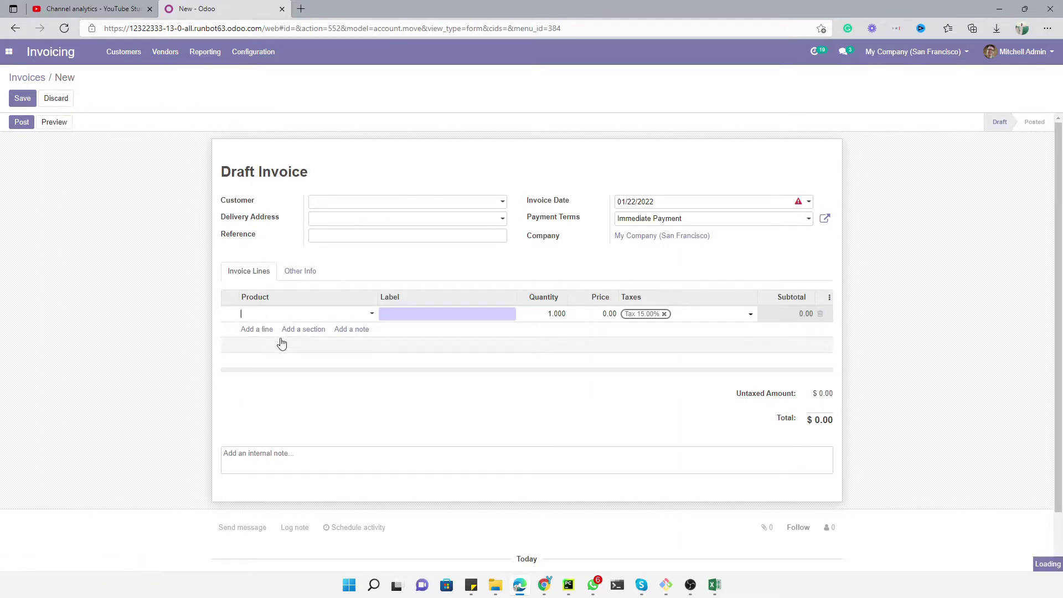
click(283, 331)
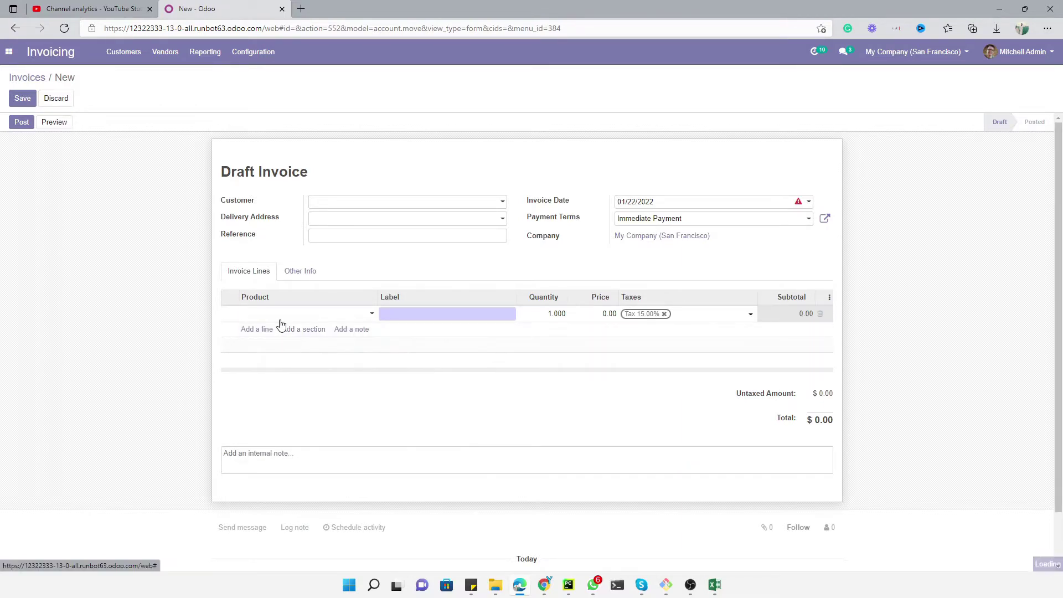
drag(284, 320, 243, 320)
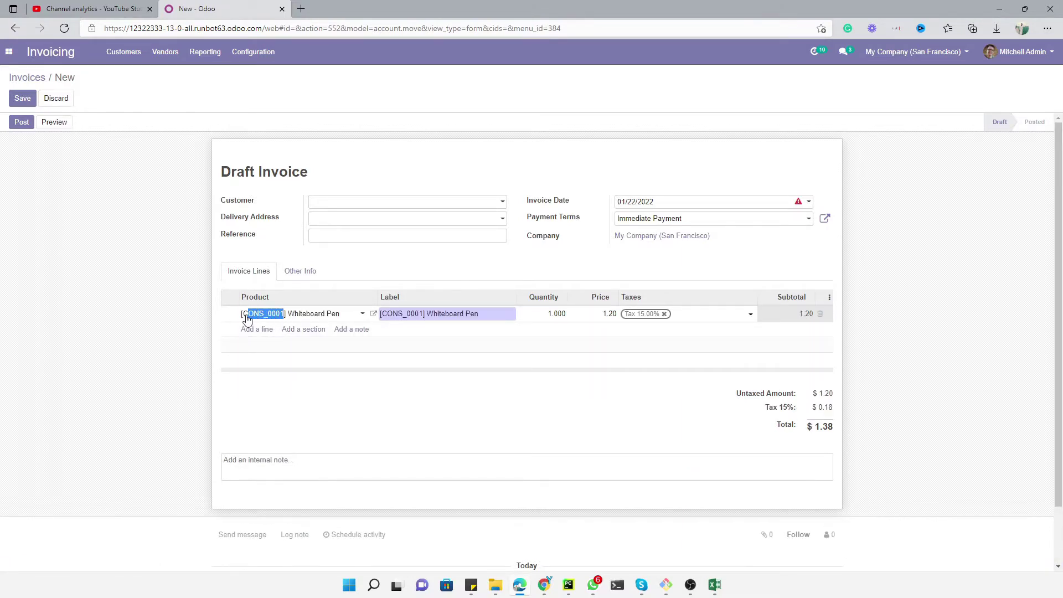
Switch to the Excel workbook and enter the product code CONS_0001 in cell E2.
click(714, 585)
text(CONS_0001)
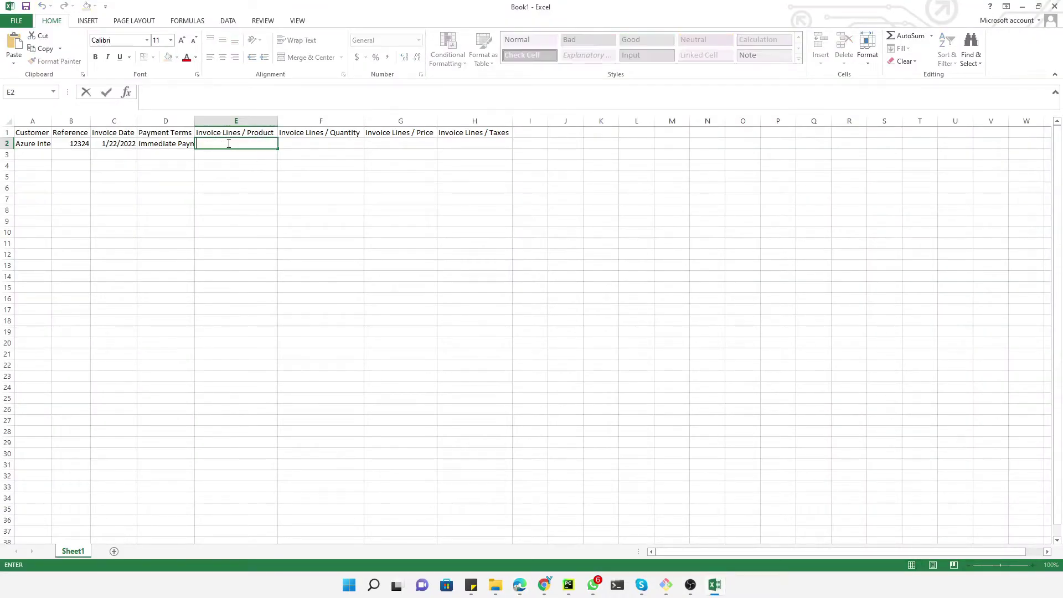
click(314, 141)
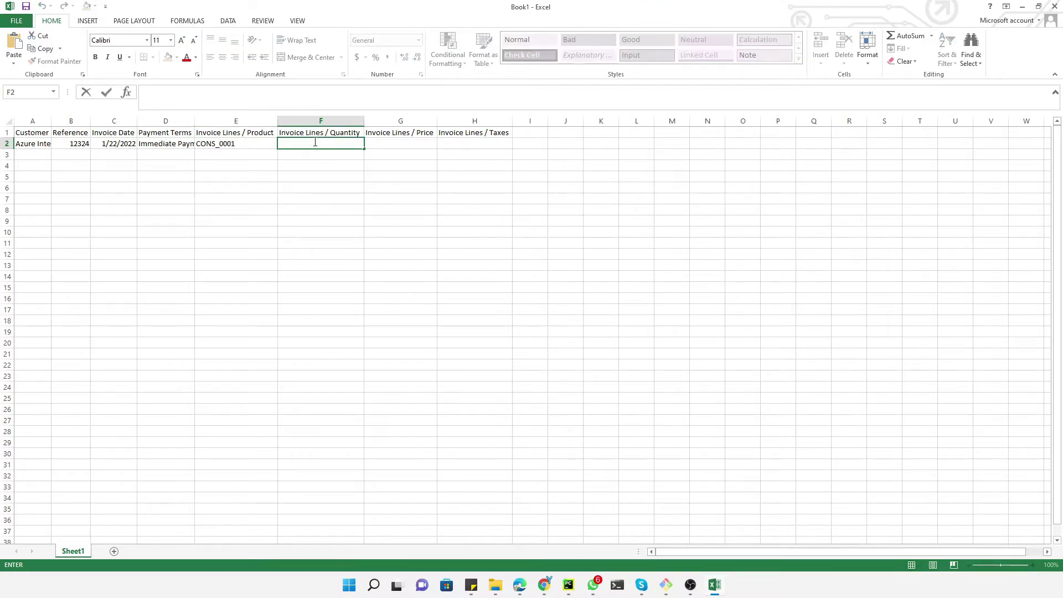
Enter quantity 10 in cell F2 and price 100 in cell G2 for the first invoice line.
text(10)
key(Return)
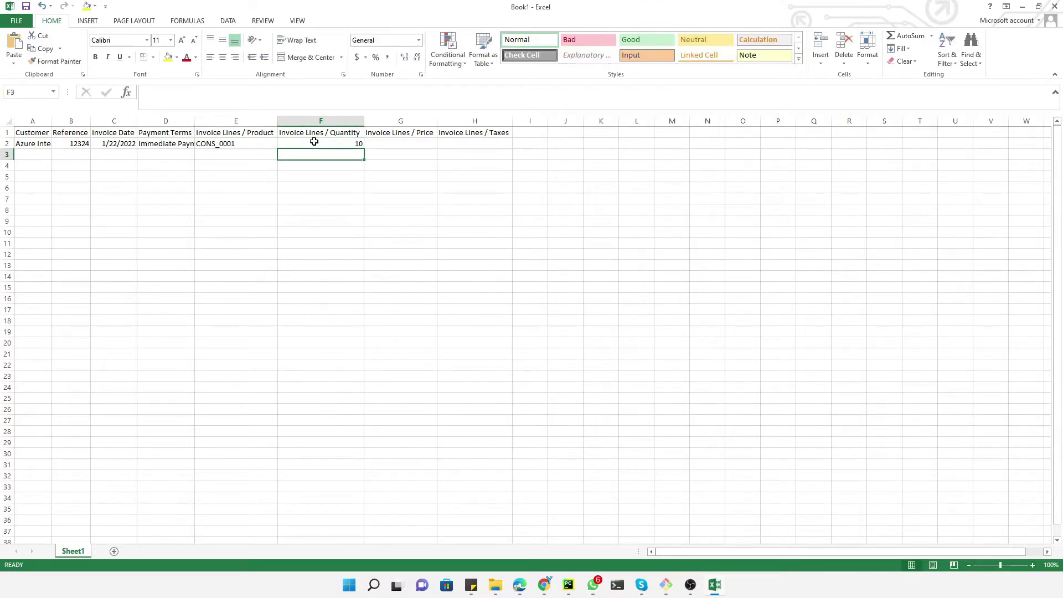
key(Right)
key(Down)
key(Up)
key(Up)
text(10)
key(Tab)
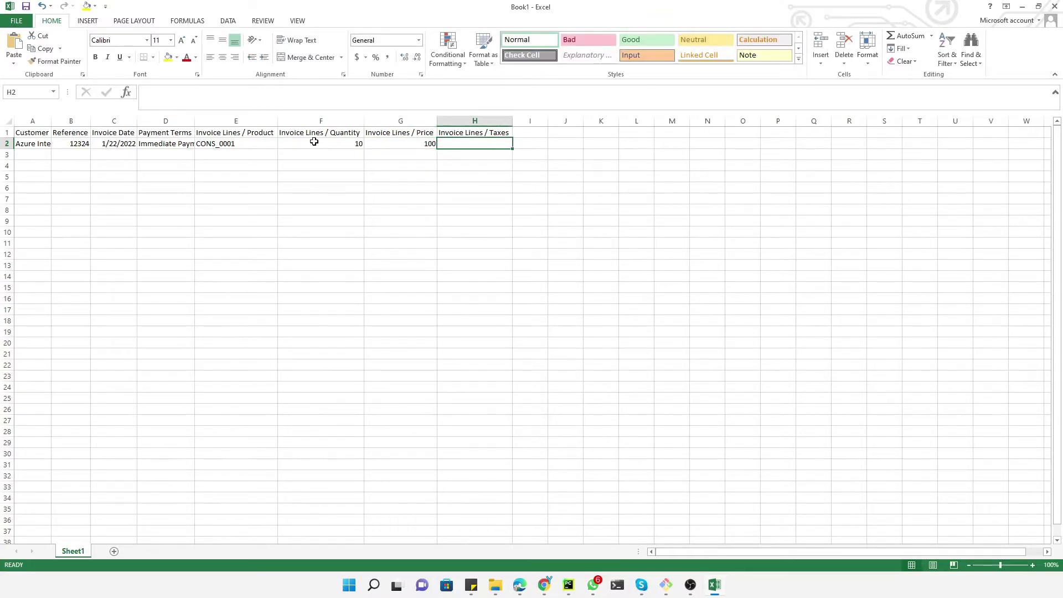
Switch to Odoo, look at the invoice line's tax and open the Taxes configuration in a new browser tab.
click(545, 594)
click(545, 588)
click(528, 593)
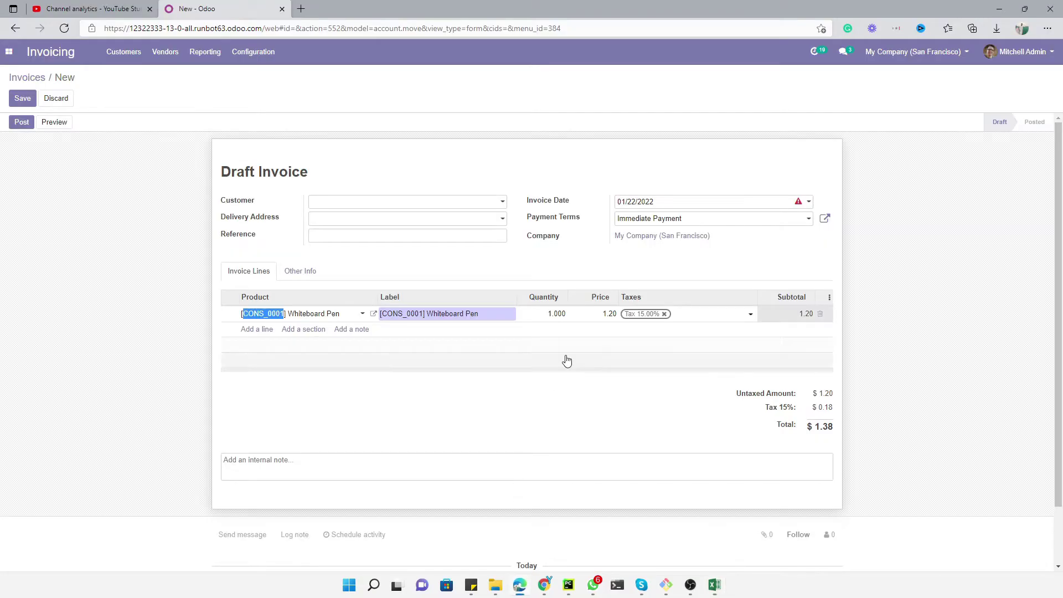
drag(663, 313, 643, 313)
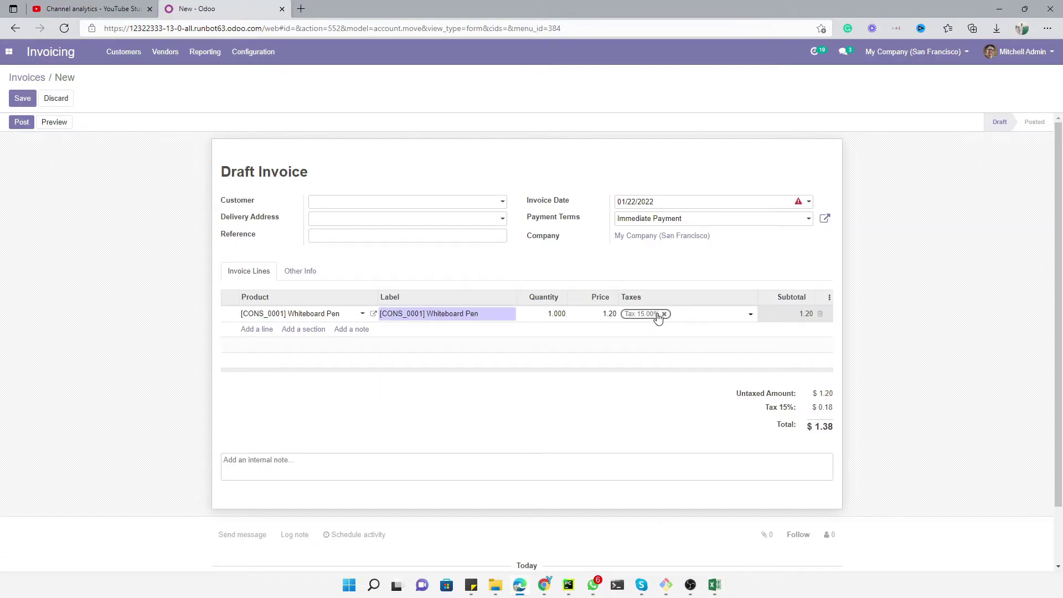
click(691, 315)
click(264, 50)
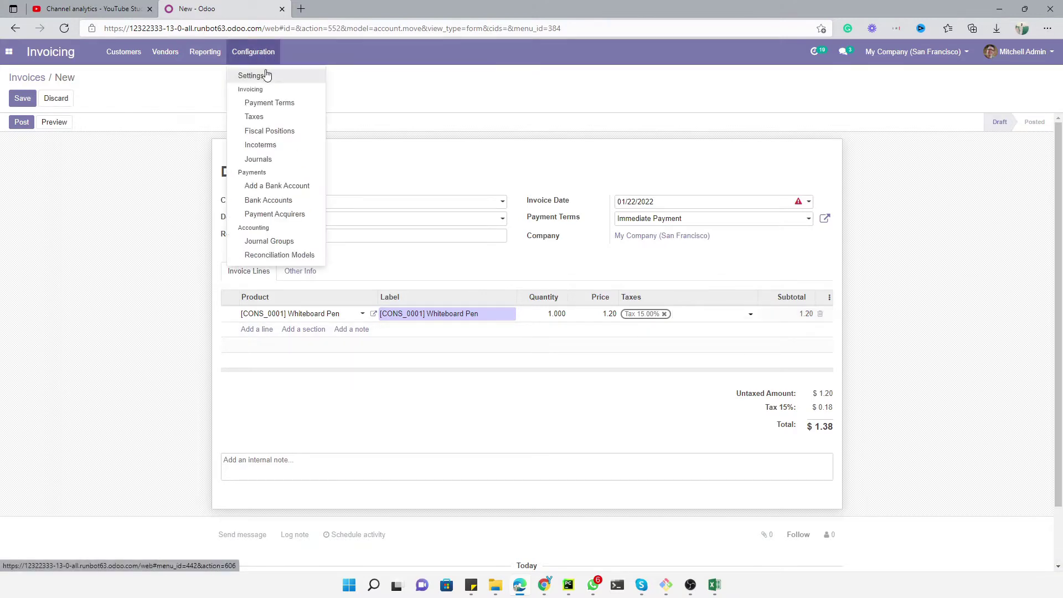
right_click(260, 116)
click(319, 121)
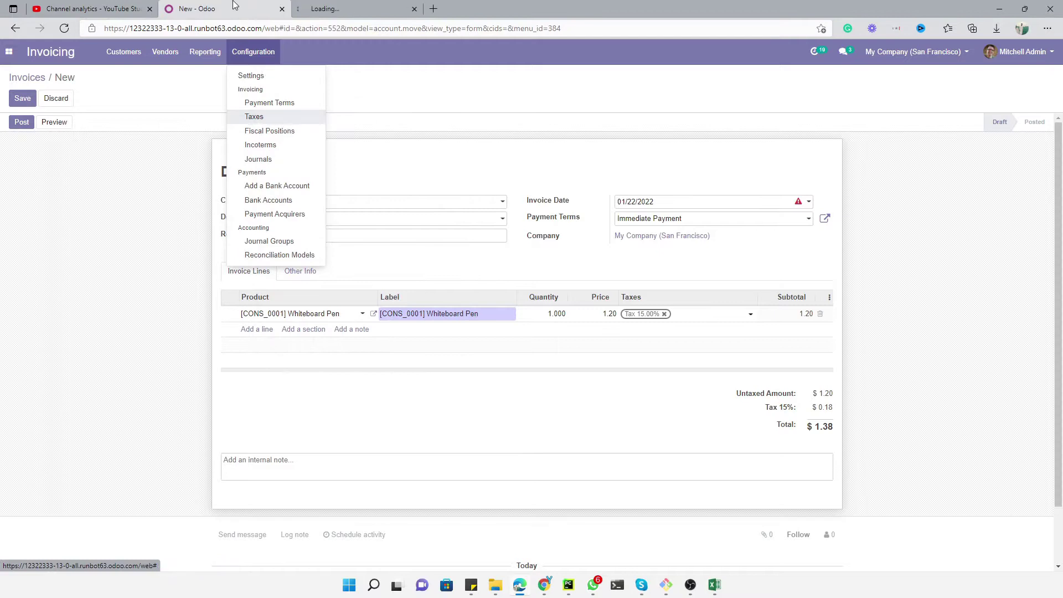
Check the new Taxes browser tab and reload it.
click(392, 83)
click(343, 6)
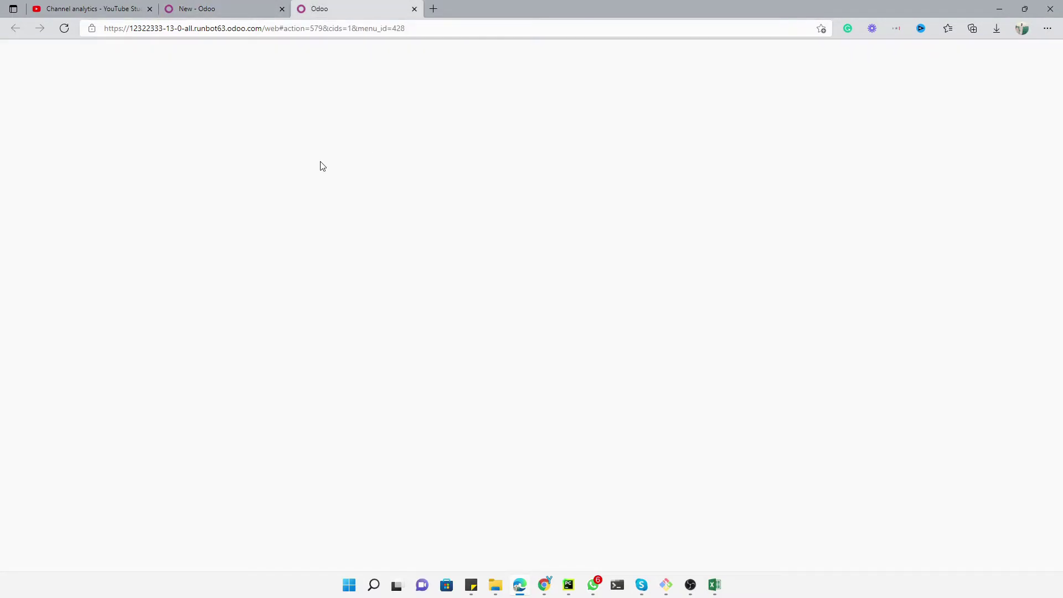
click(227, 15)
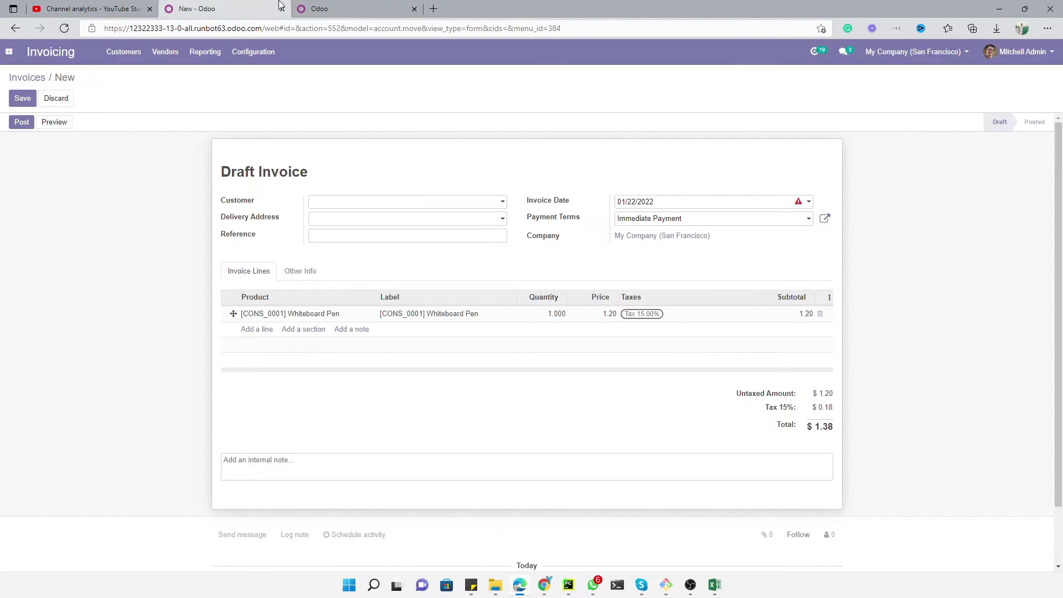
click(324, 5)
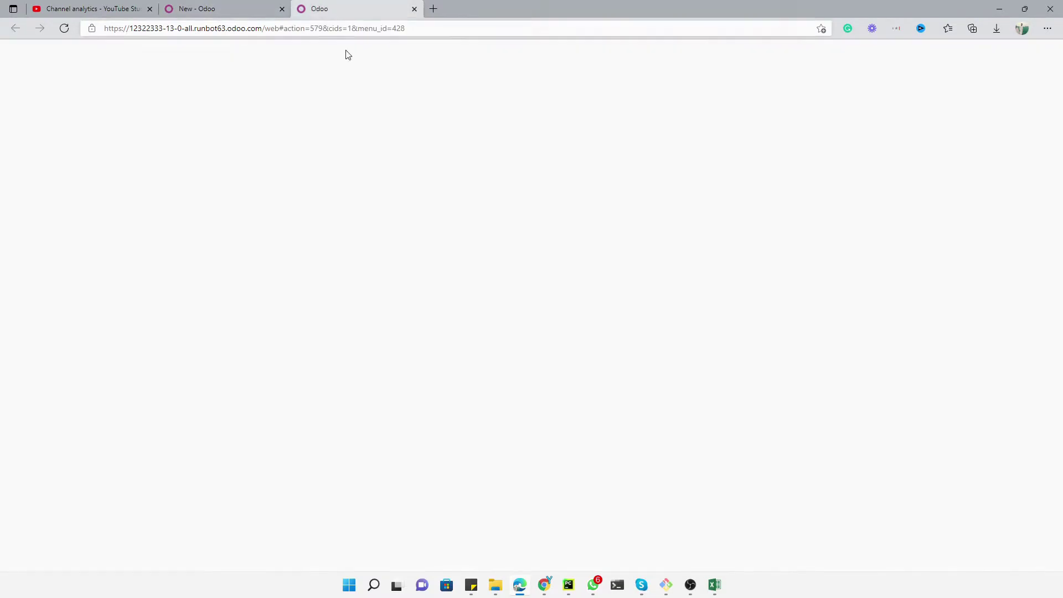
click(260, 5)
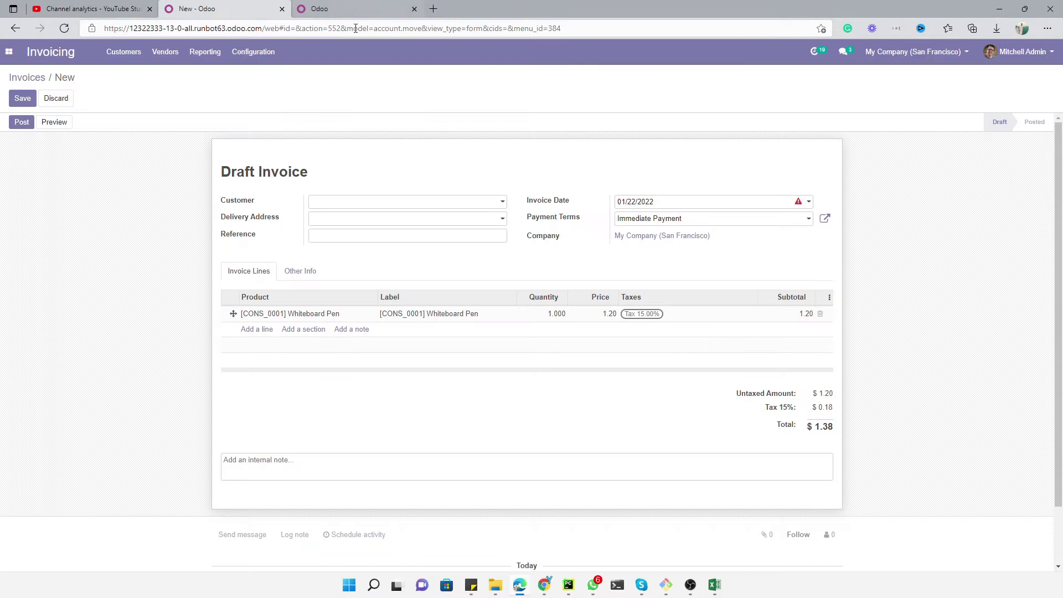
click(337, 5)
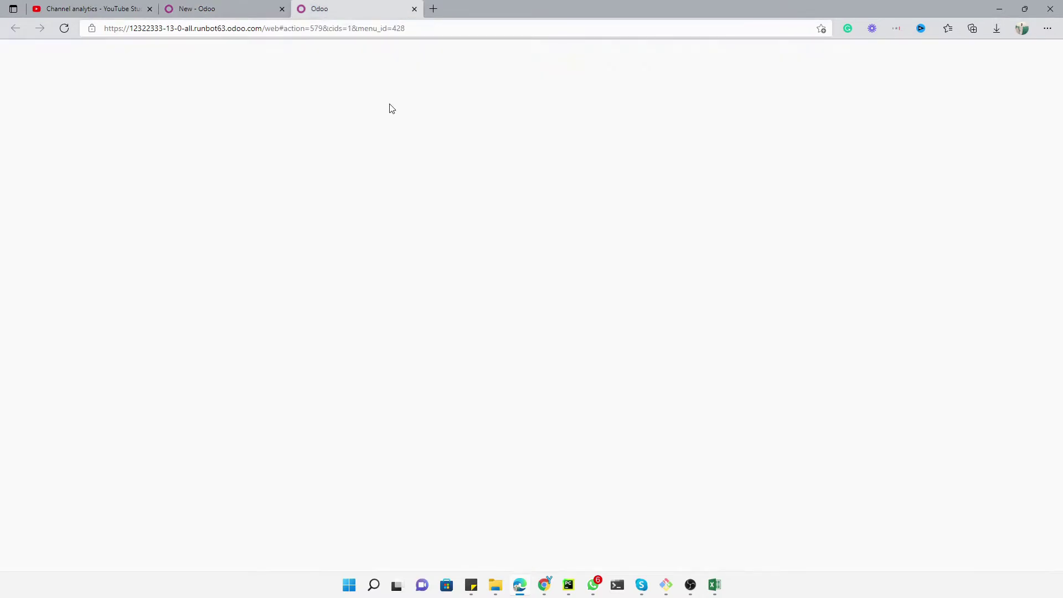
click(64, 28)
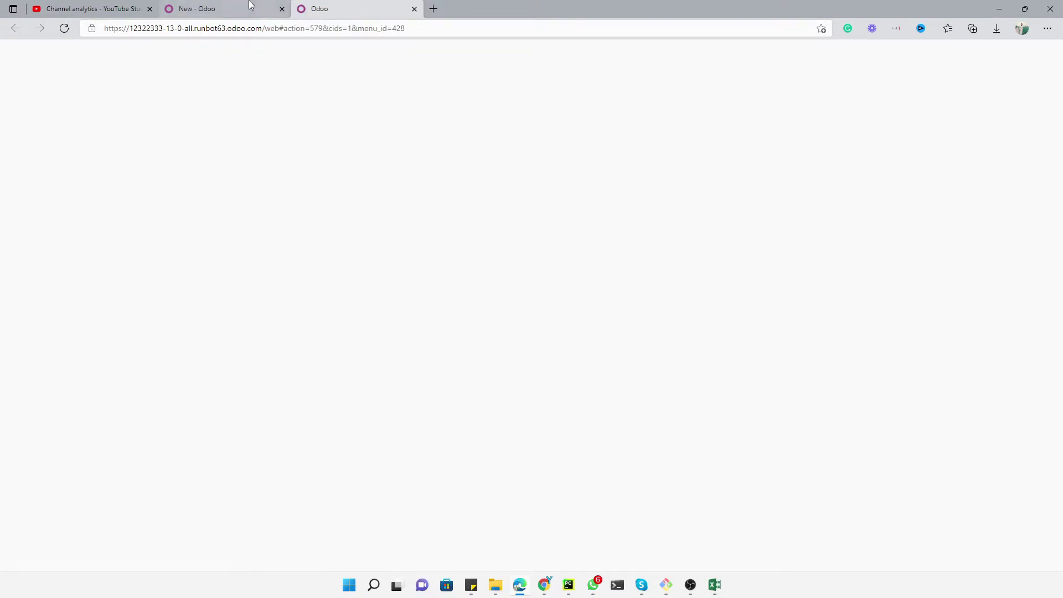
click(64, 29)
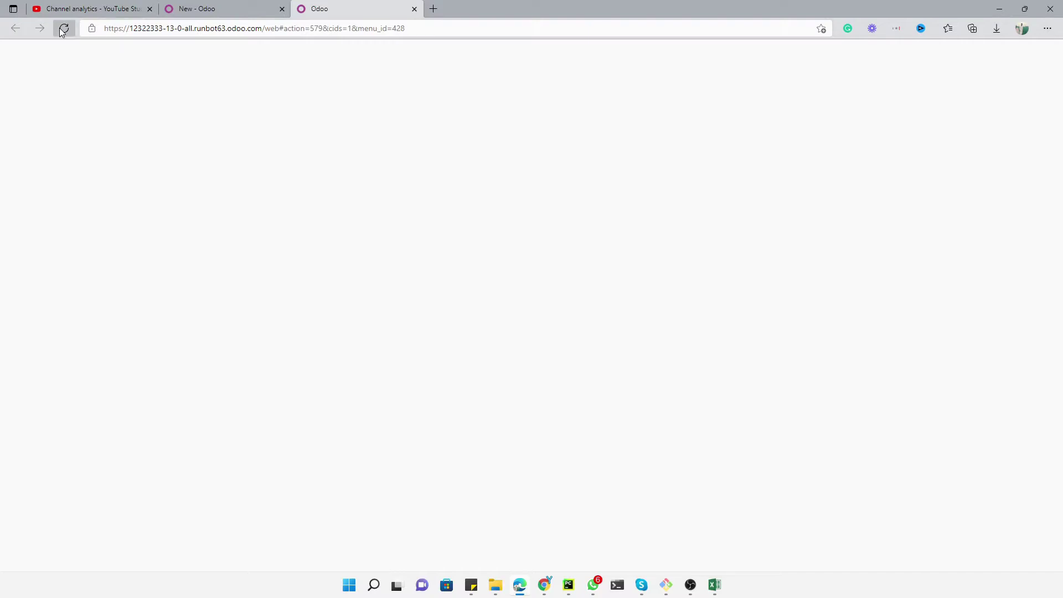
Duplicate the draft invoice's browser tab and close the blank Taxes tab.
right_click(243, 7)
click(274, 71)
key(ctrl+shift+k)
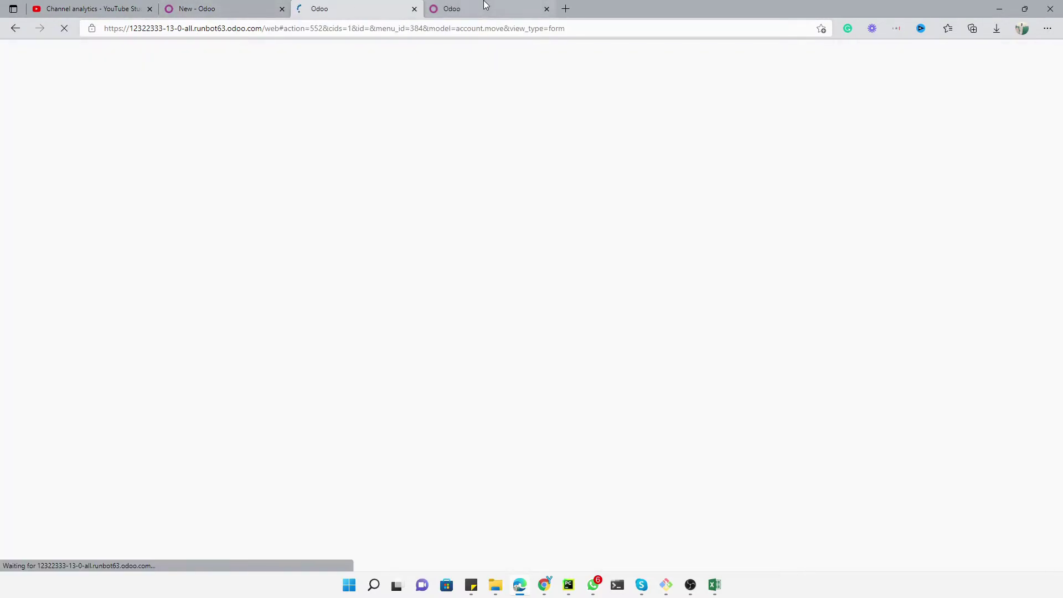
click(548, 10)
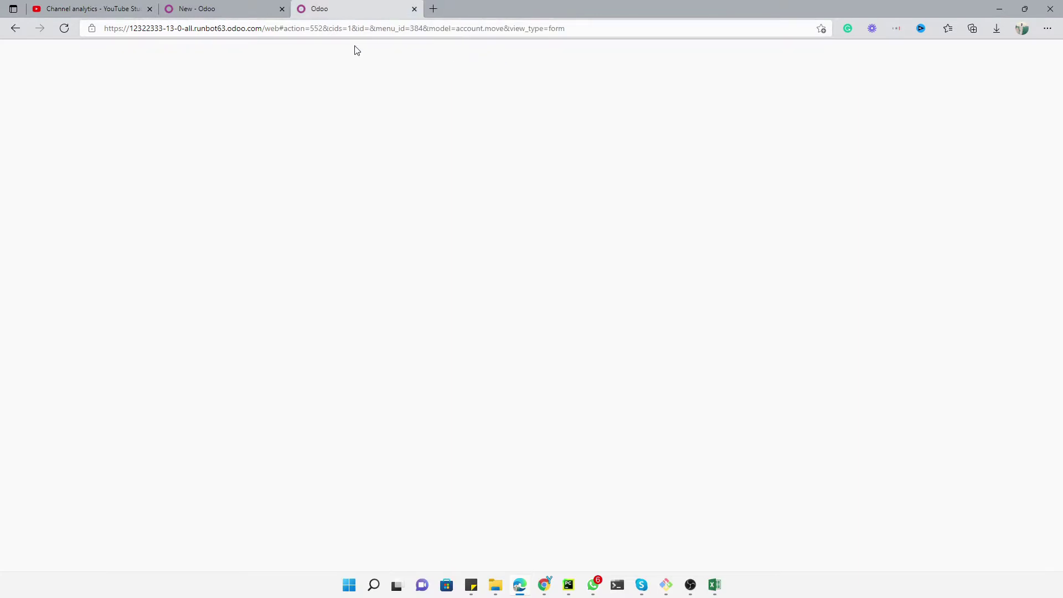
click(714, 585)
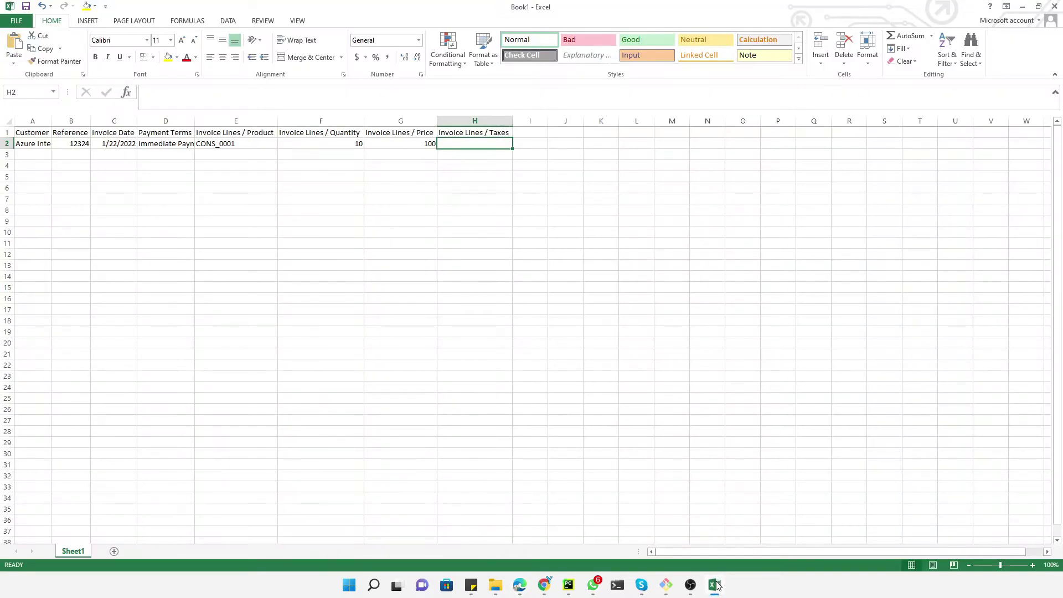
click(715, 585)
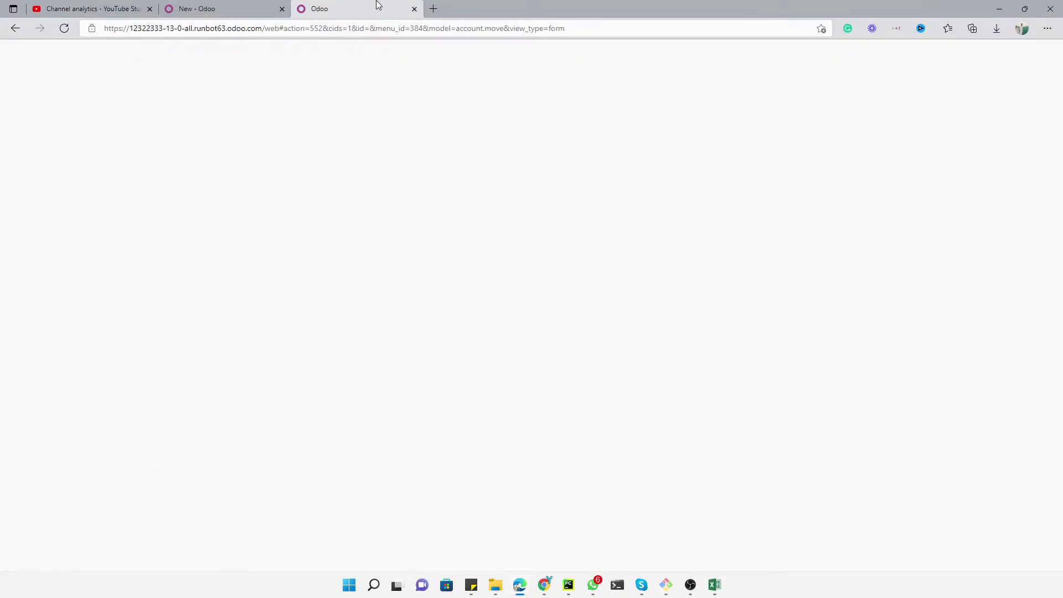
click(247, 5)
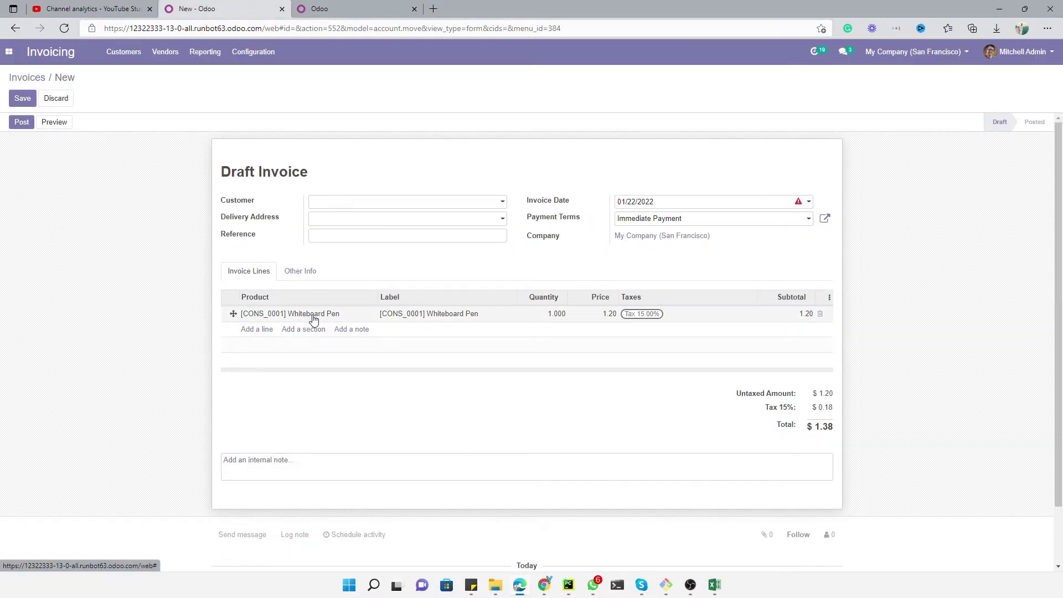
Switch to the Excel workbook and copy the invoice line cells E2:H2 into row 3, starting at E3.
click(717, 550)
drag(239, 143, 471, 144)
key(ctrl+c)
click(261, 155)
key(ctrl+v)
click(356, 209)
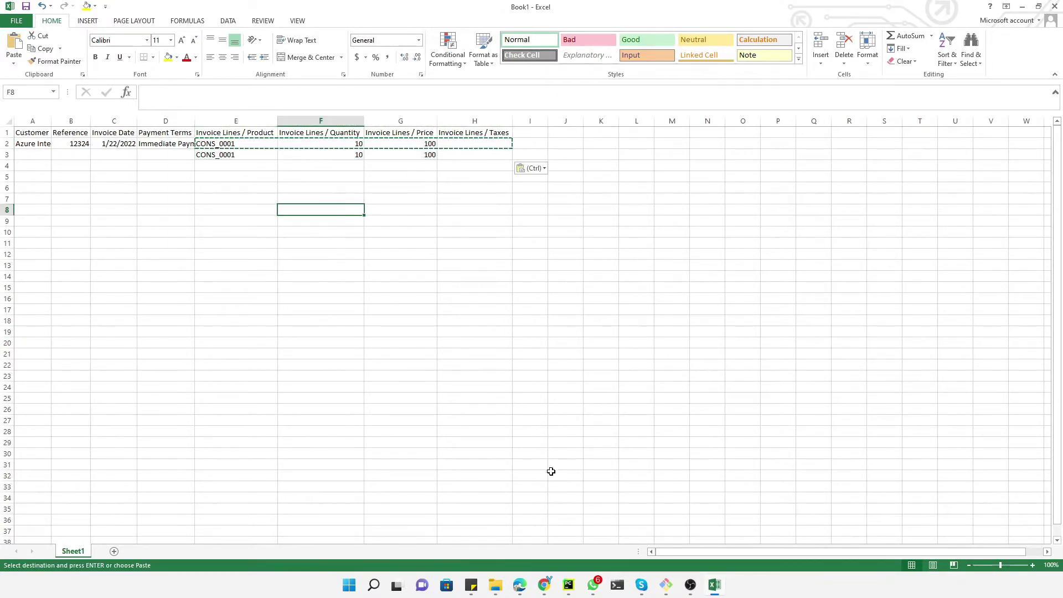
Switch to Odoo, add a second invoice line for the product [CONS_89957] Bolt and copy the name Bolt.
click(518, 586)
click(258, 335)
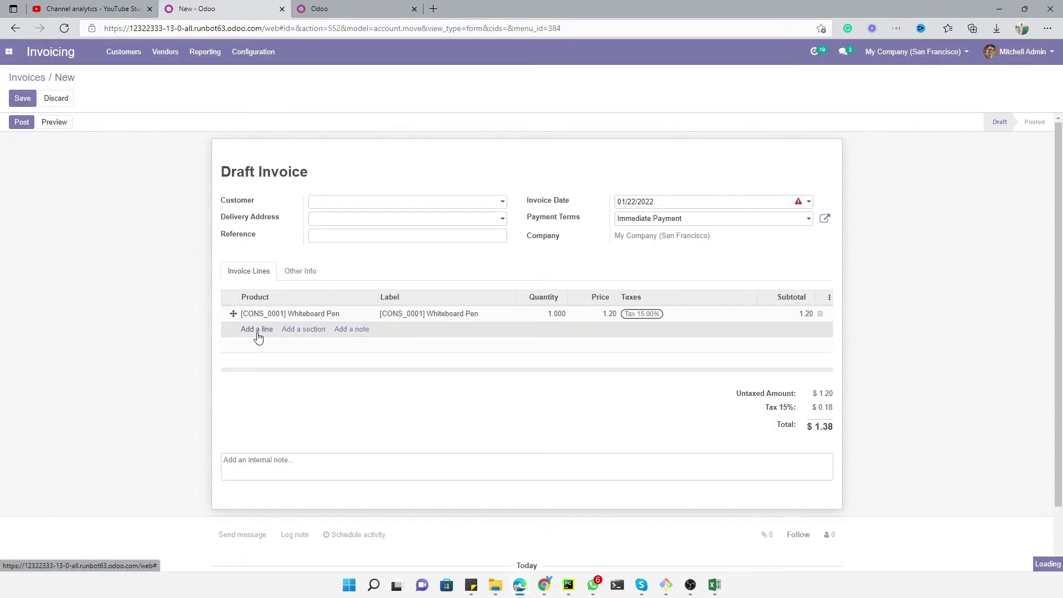
click(286, 332)
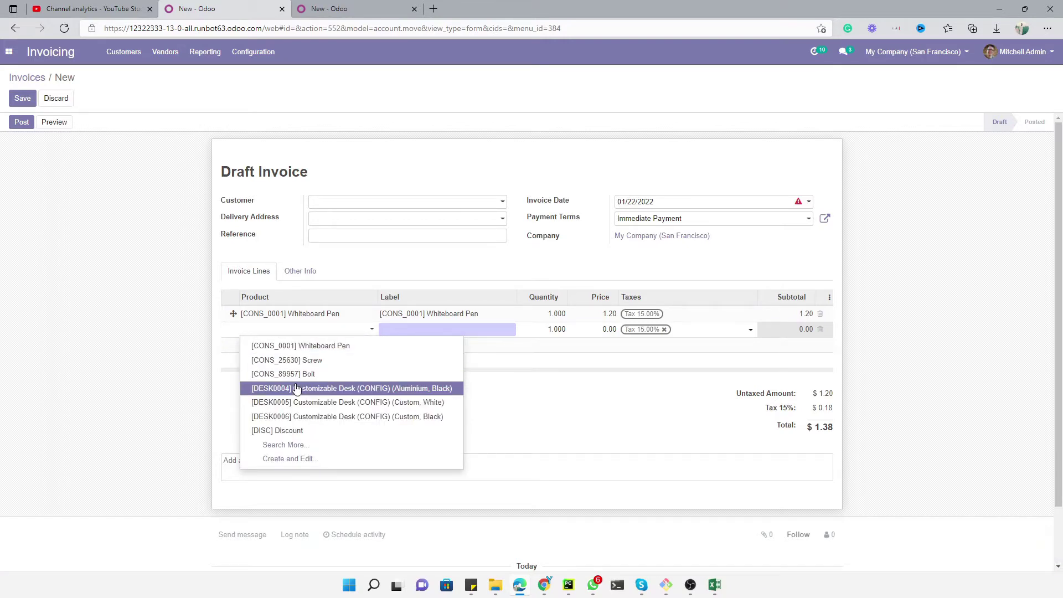
click(297, 375)
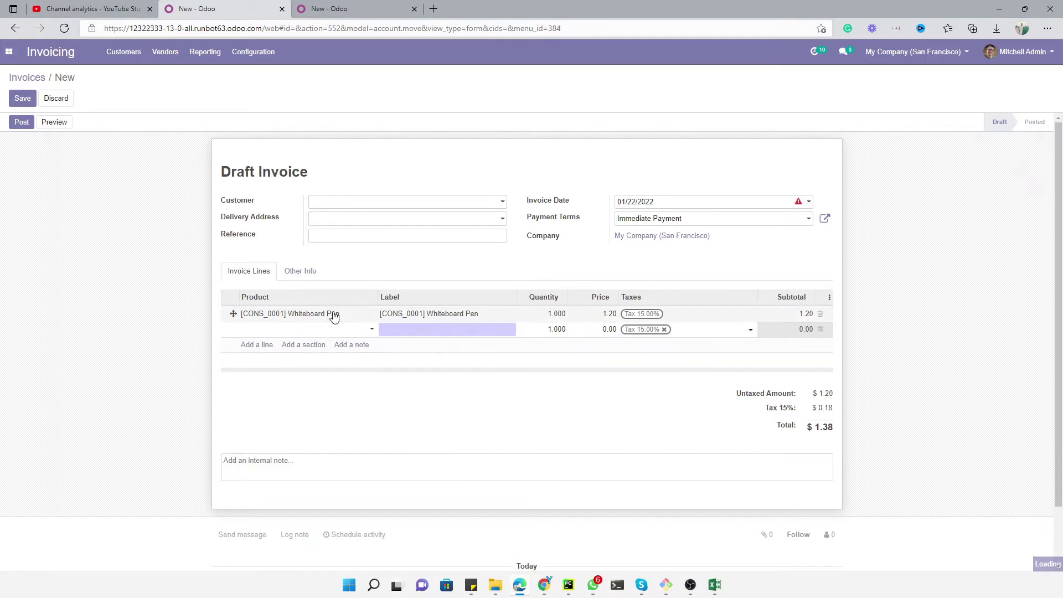
drag(293, 330, 306, 331)
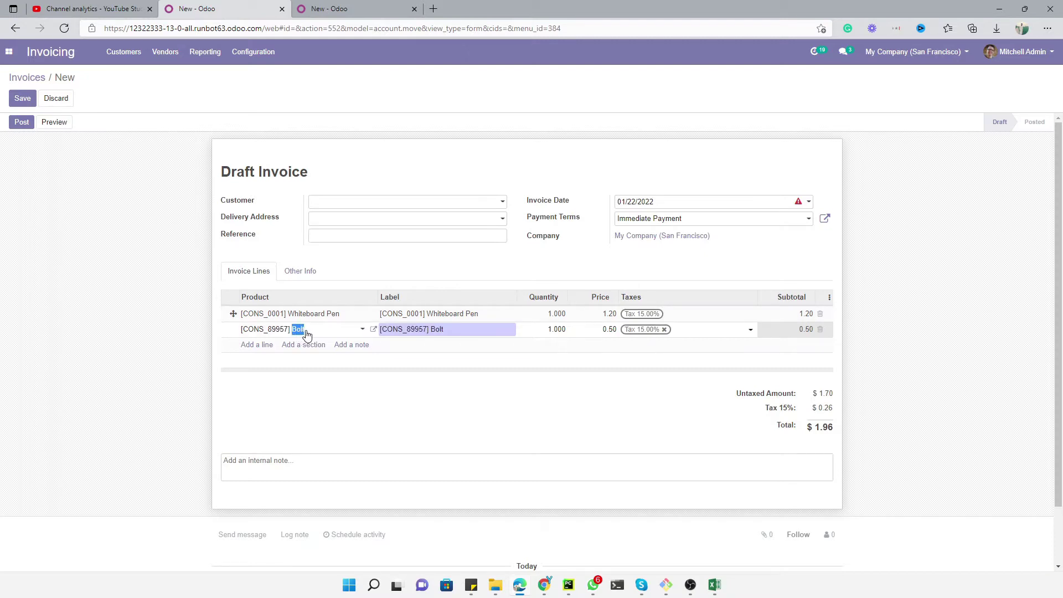
click(557, 467)
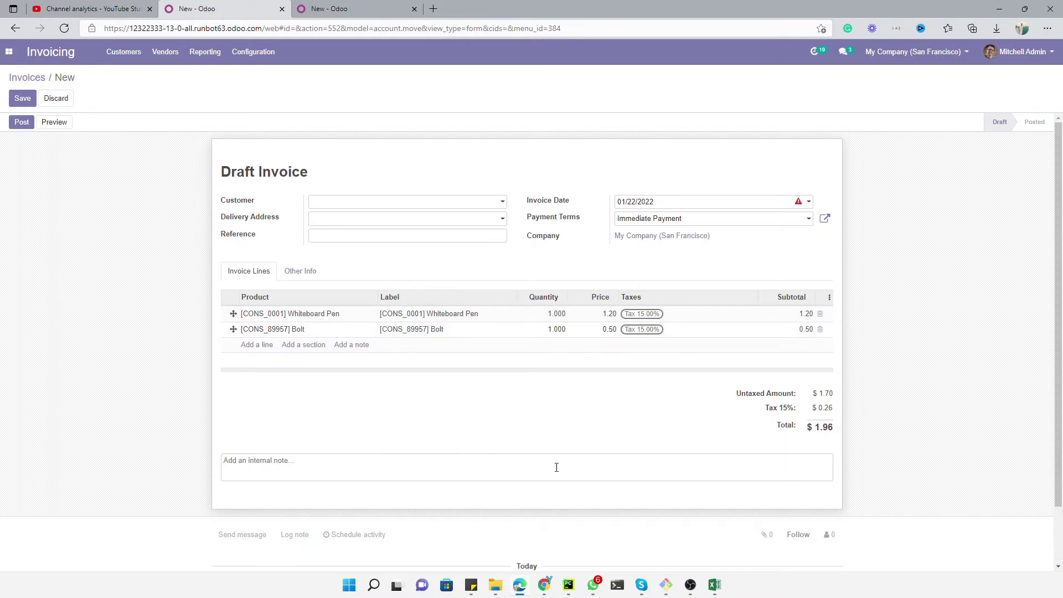
Switch to the Excel workbook and replace the product in cell E3 with Bolt.
click(714, 585)
double_click(240, 155)
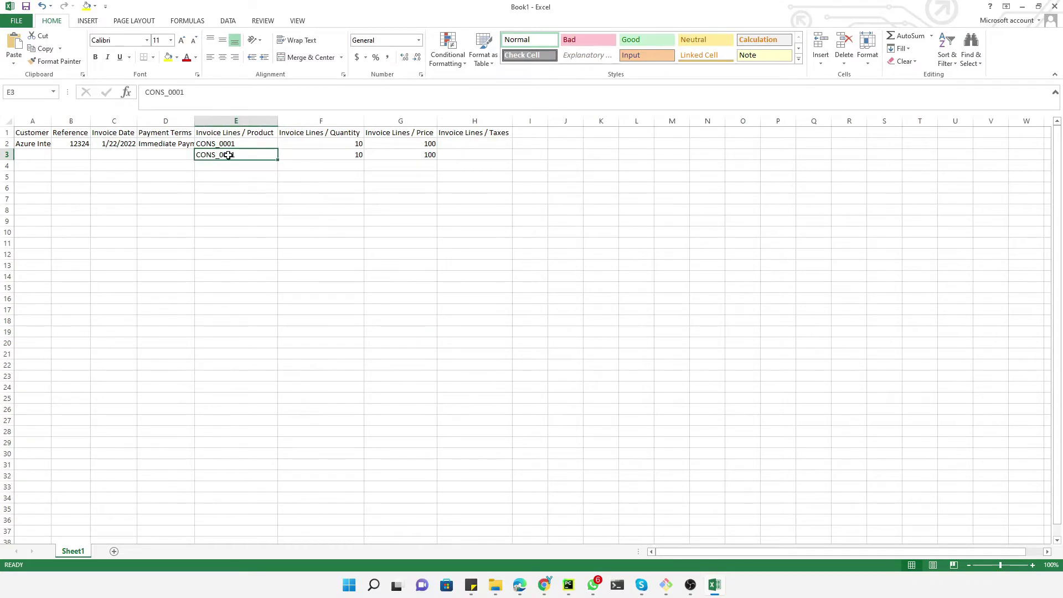
double_click(240, 155)
text(Bolt)
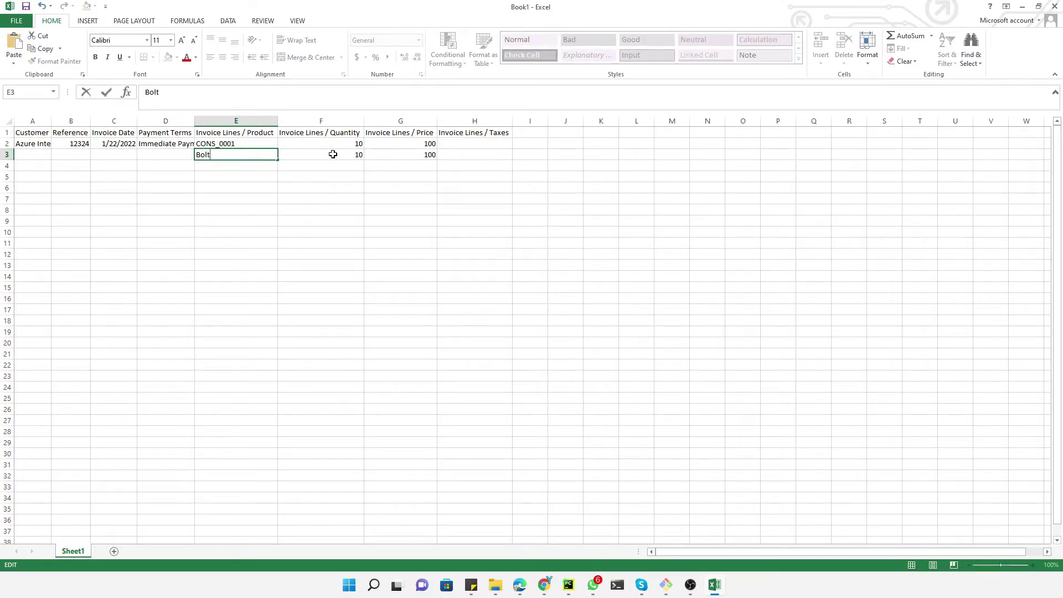
Set the second invoice line's quantity in F3 to 100 and its price in G3 to 10.
click(333, 154)
text(1)
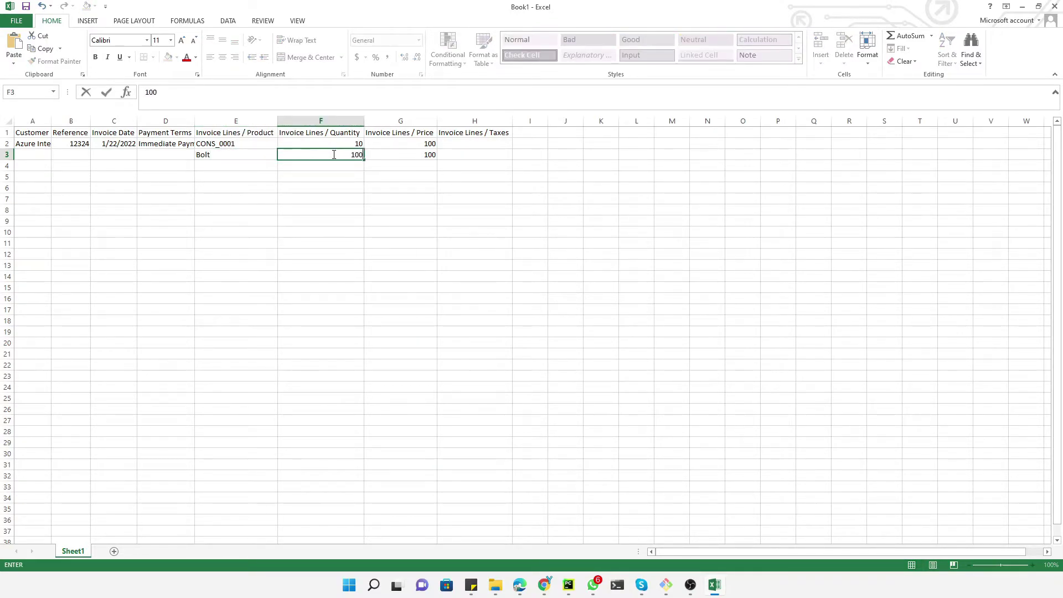
key(Return)
click(397, 152)
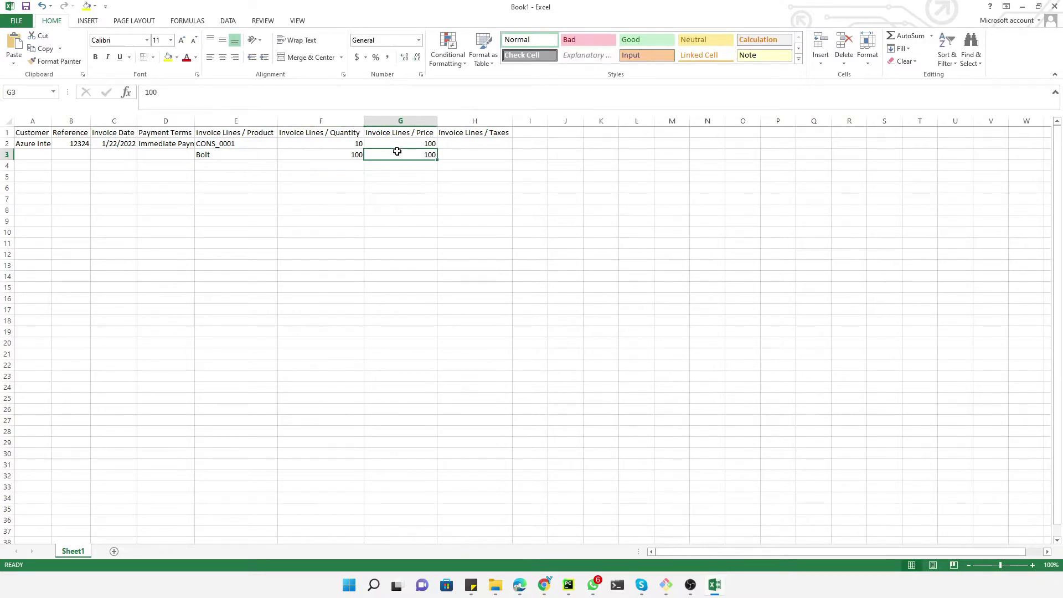
text(10)
key(Return)
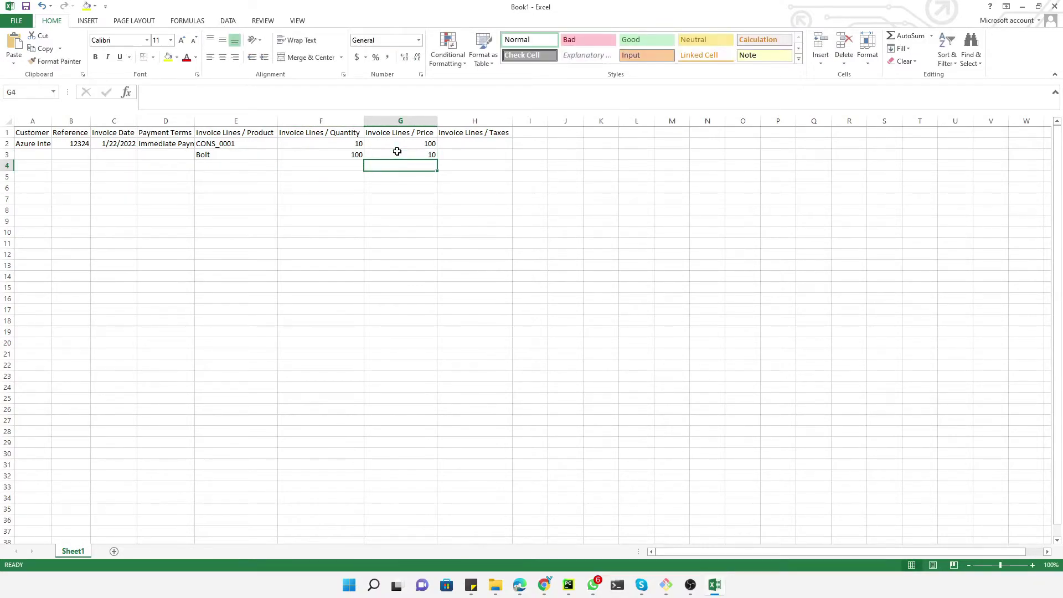
Switch to the duplicated Odoo tab, go to the Taxes list and open the Sales tax Tax 15.00%.
click(544, 585)
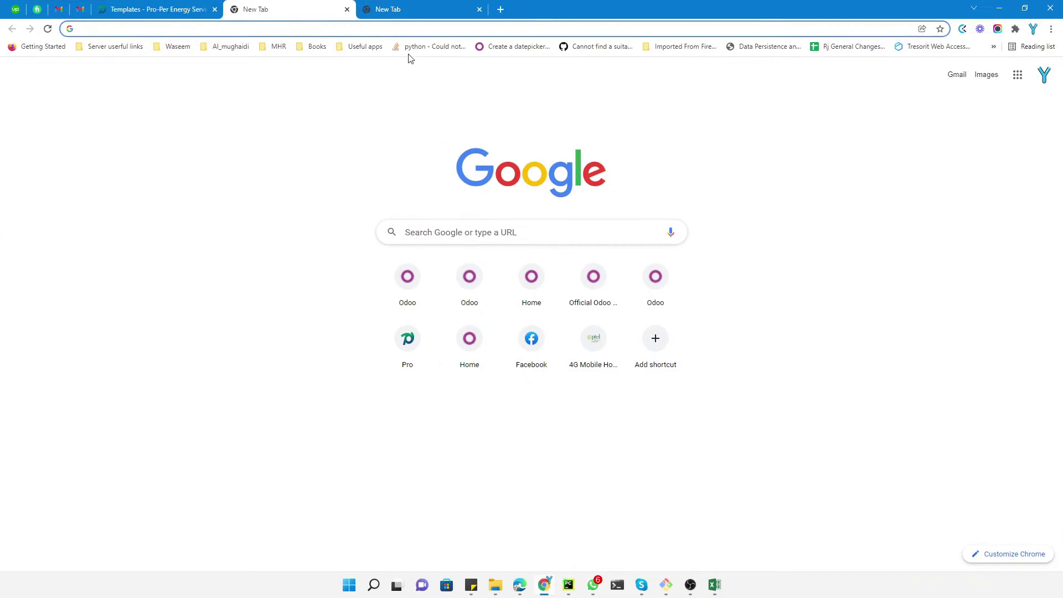
click(520, 585)
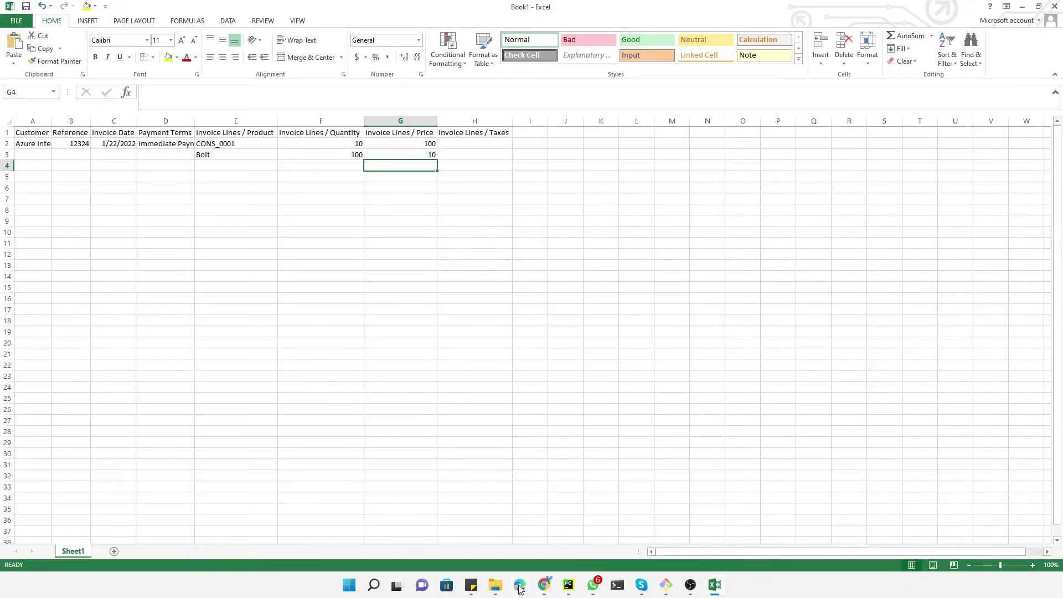
click(253, 52)
click(247, 124)
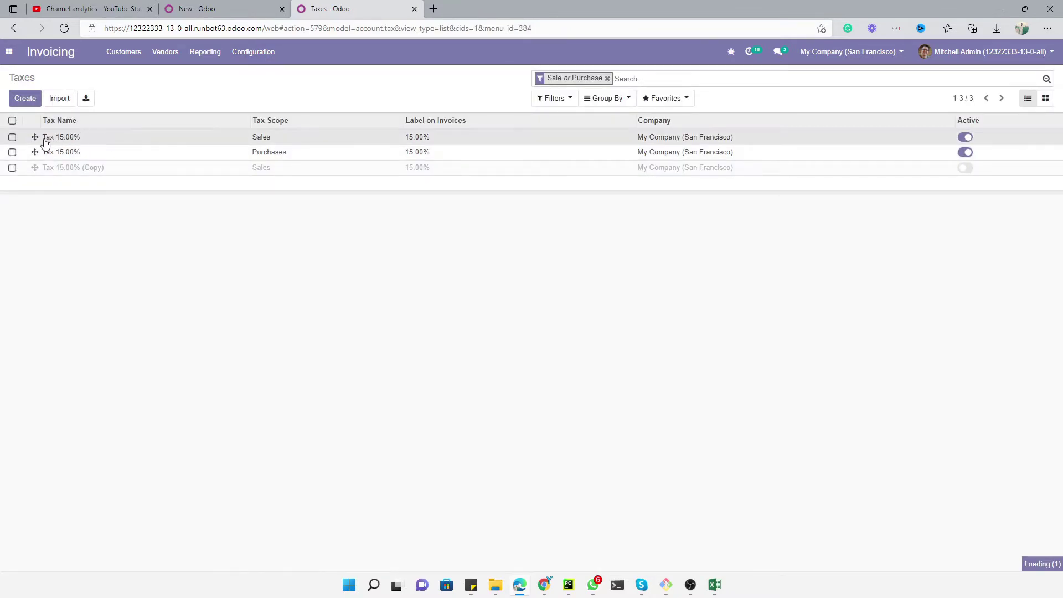
click(275, 142)
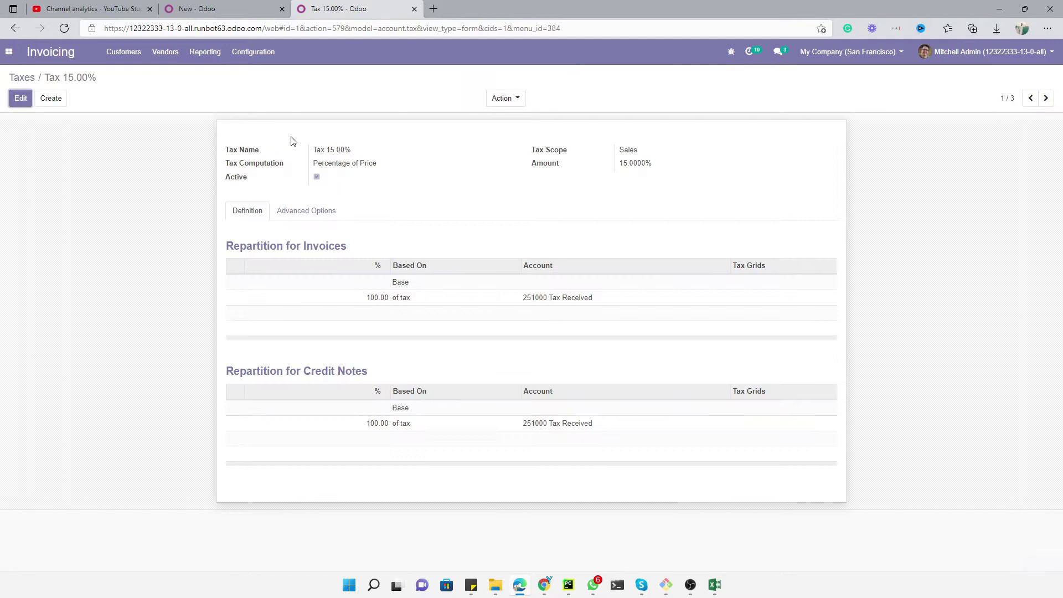
Try to duplicate the Sales tax Tax 15.00%.
click(506, 98)
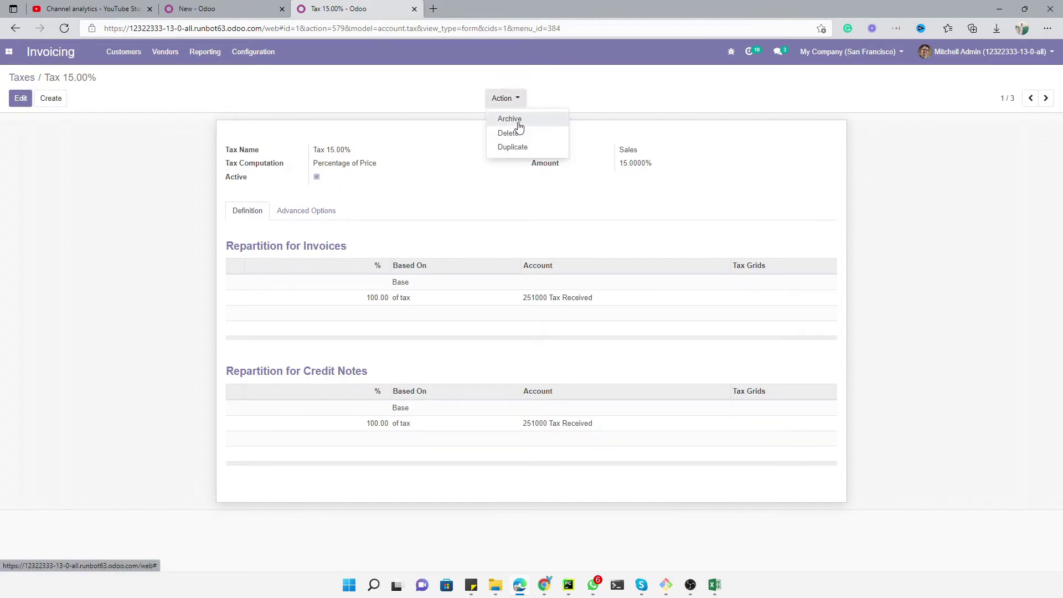
click(512, 147)
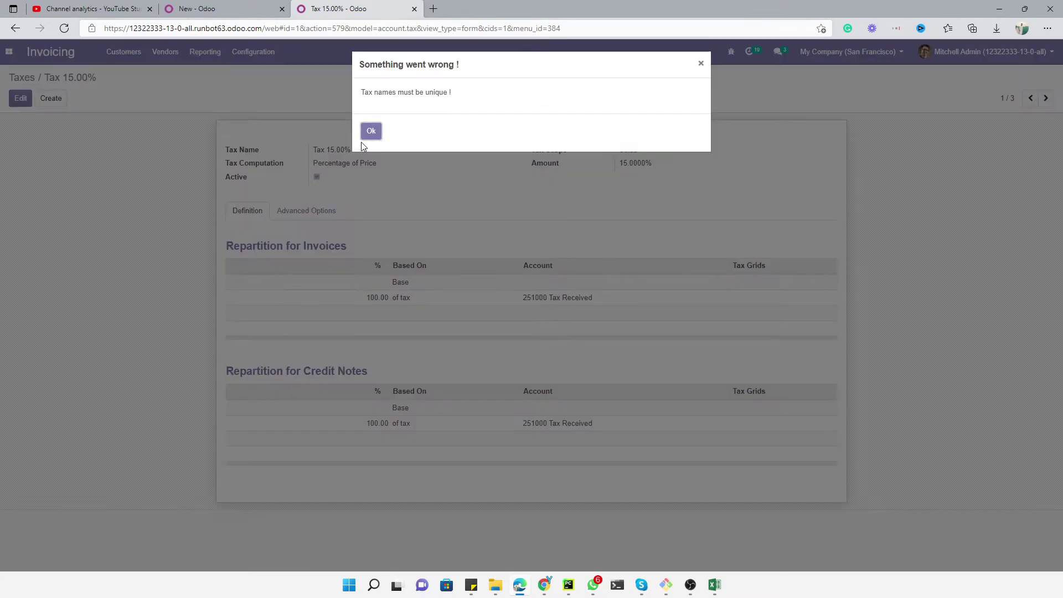
click(371, 133)
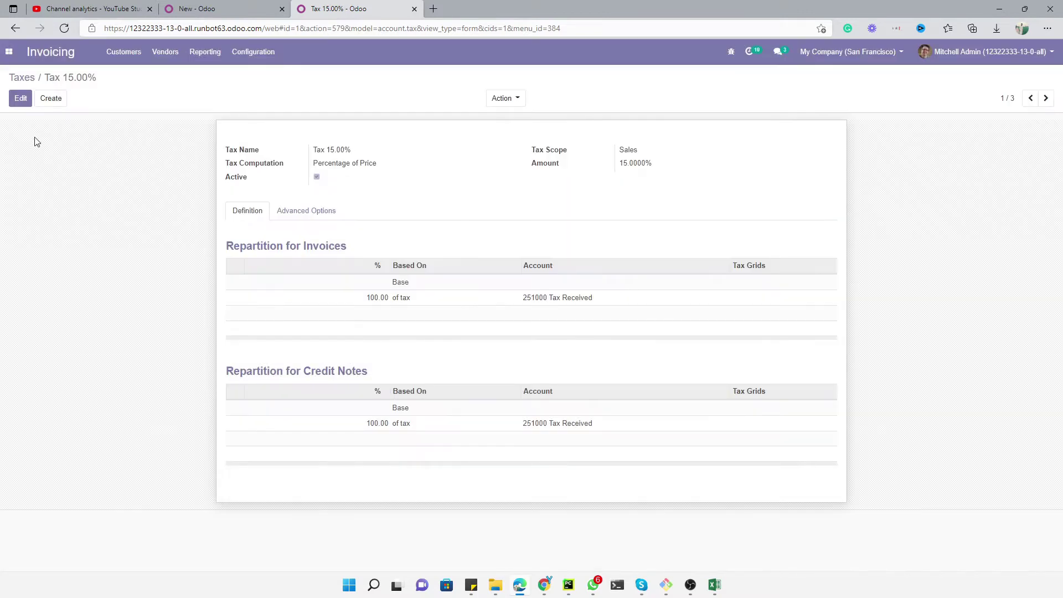
Open the archived sales tax Tax 15.00% (Copy) from the Taxes list and unarchive it.
click(51, 100)
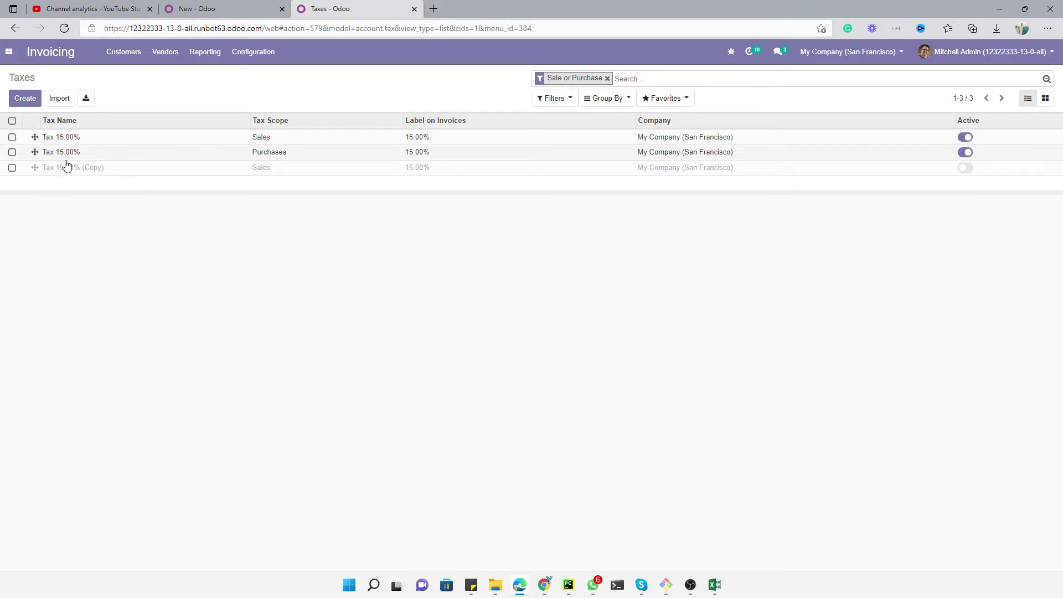
click(106, 169)
click(502, 98)
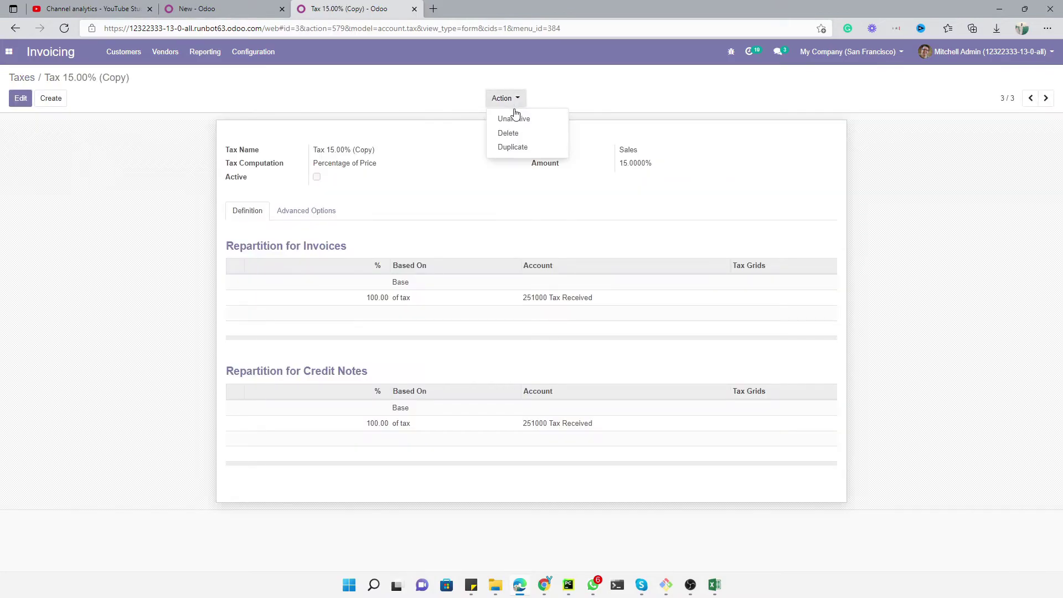
click(505, 118)
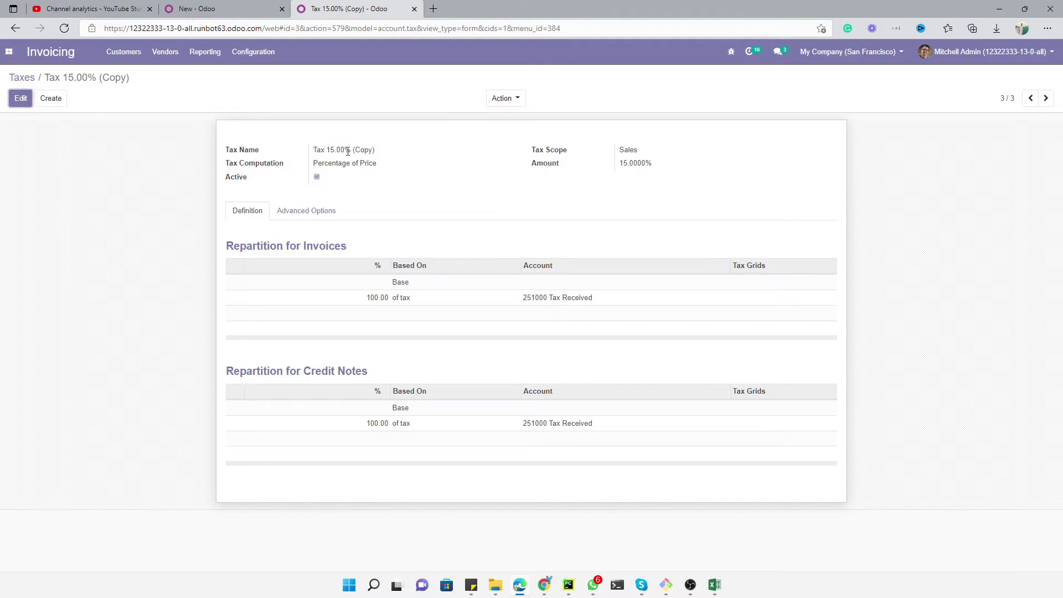
Copy the tax name Tax 15.00% (Copy) and switch to the Excel workbook.
triple_click(368, 152)
key(ctrl+c)
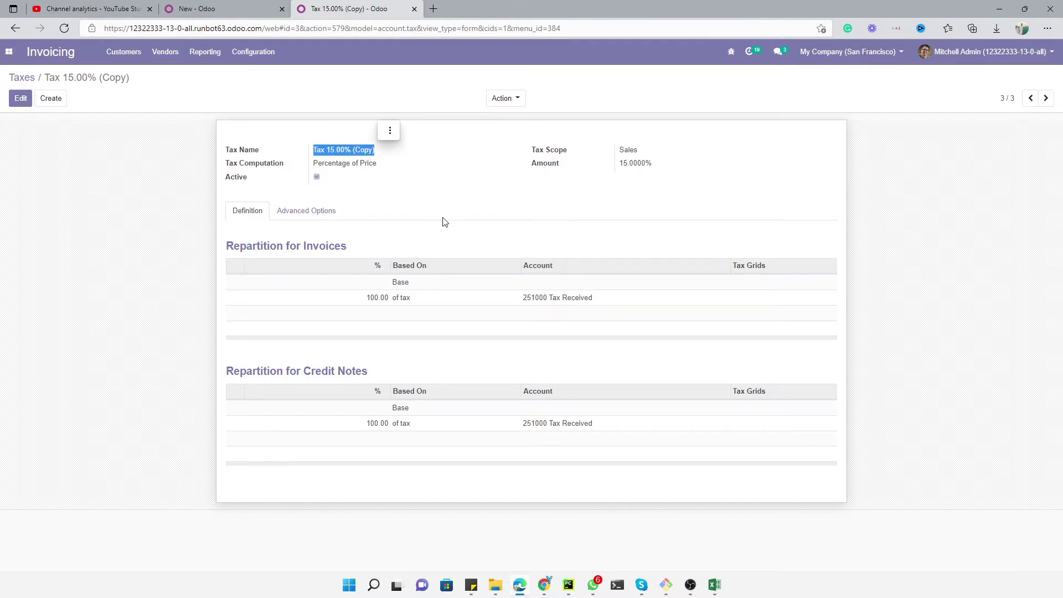
click(714, 585)
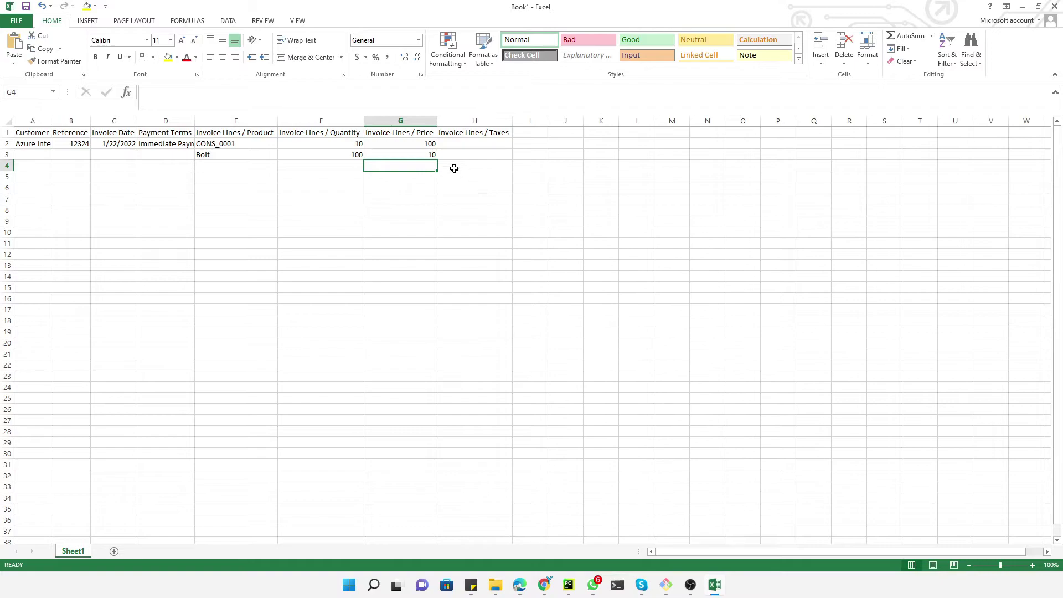
Set the first invoice line's taxes in H2 to Tax 15.00% (Copy),Tax 15.00%.
click(455, 142)
key(ctrl+v)
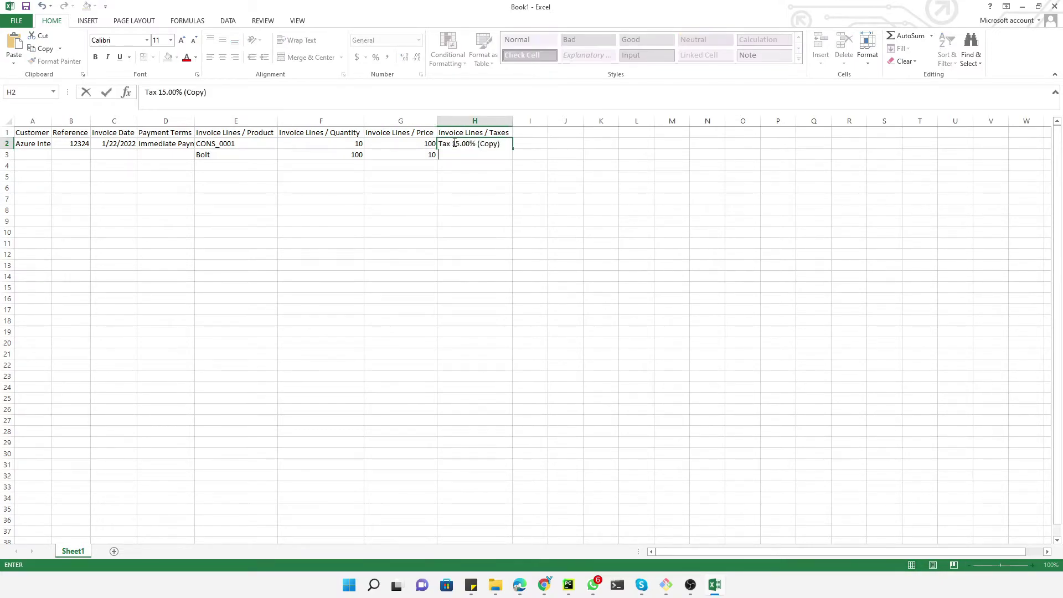
key(BackSpace)
key(ctrl+v)
key(BackSpace)
key(Return)
click(454, 142)
key(ctrl+c)
click(469, 157)
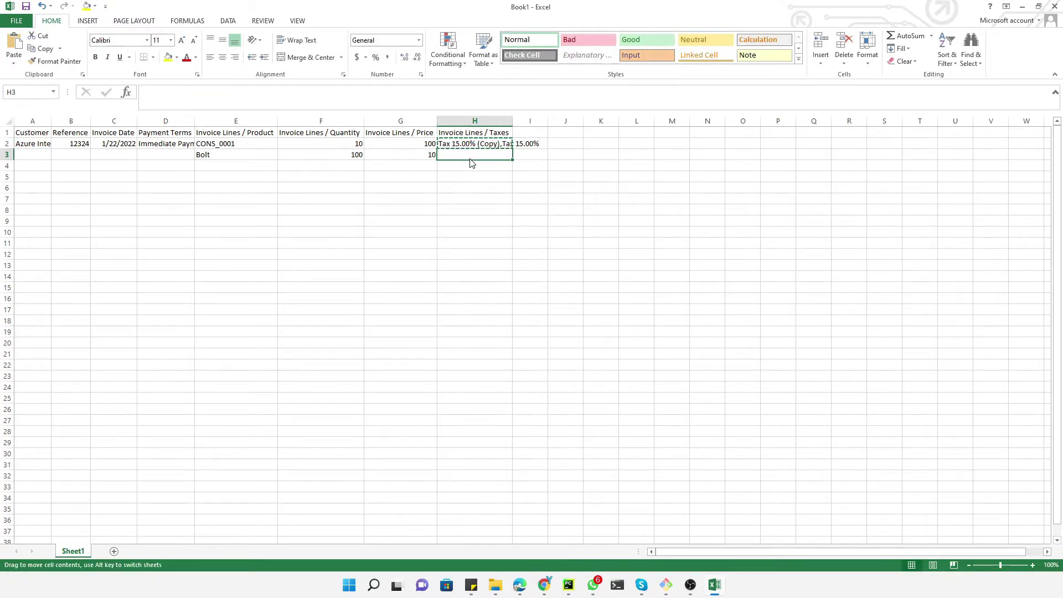
double_click(470, 156)
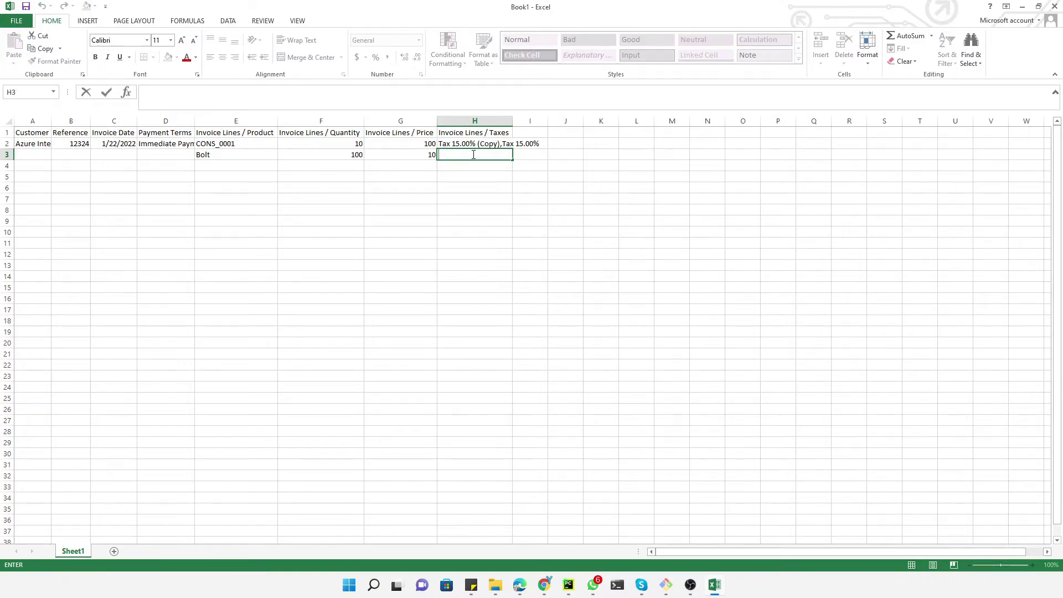
Copy only the Tax 15.00% part of cell H2 into H3 as the second invoice line's tax.
double_click(478, 143)
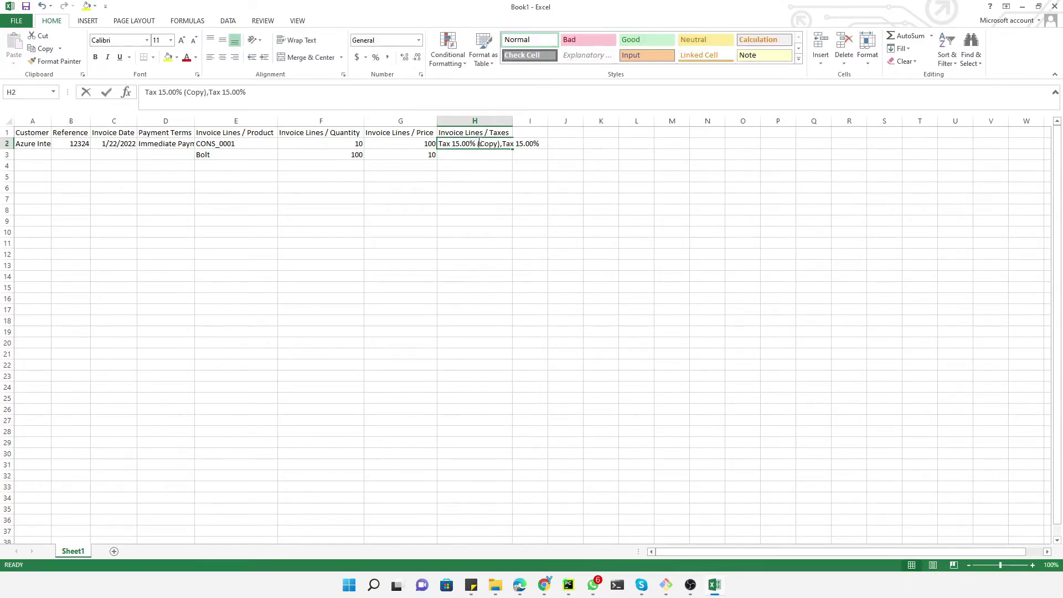
drag(503, 142, 540, 144)
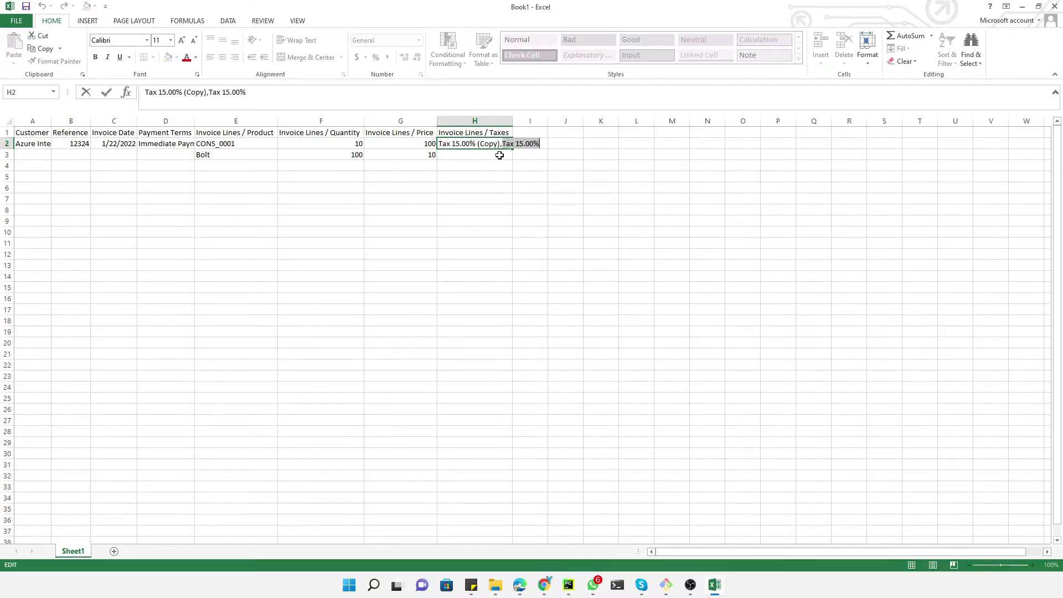
key(ctrl+c)
click(450, 156)
double_click(454, 155)
key(ctrl+v)
click(485, 189)
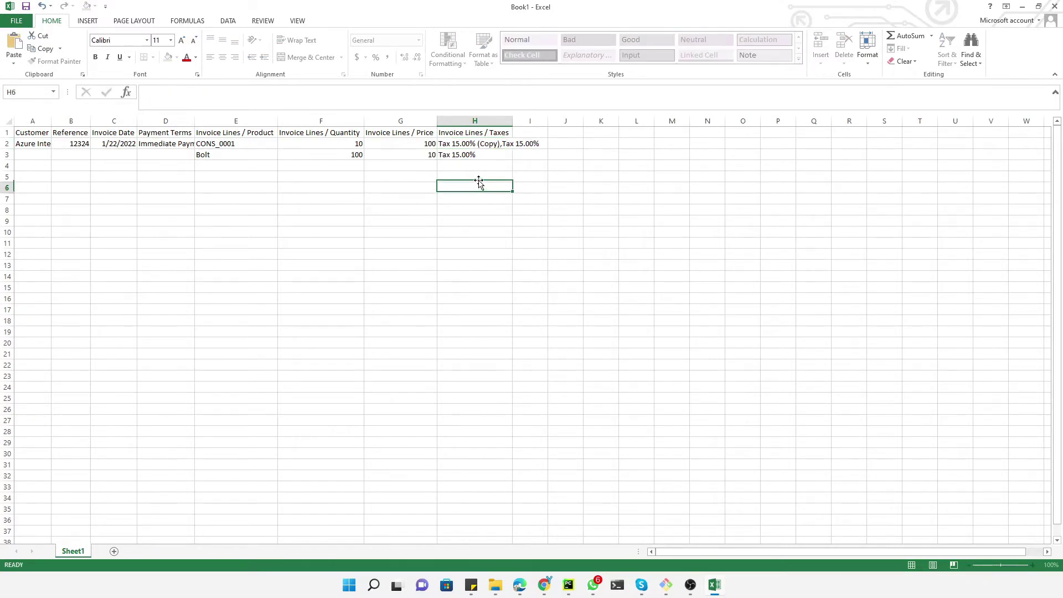
Fit the Invoice Lines / Taxes column to its contents and examine how the two taxes are separated in H2.
double_click(512, 121)
click(508, 145)
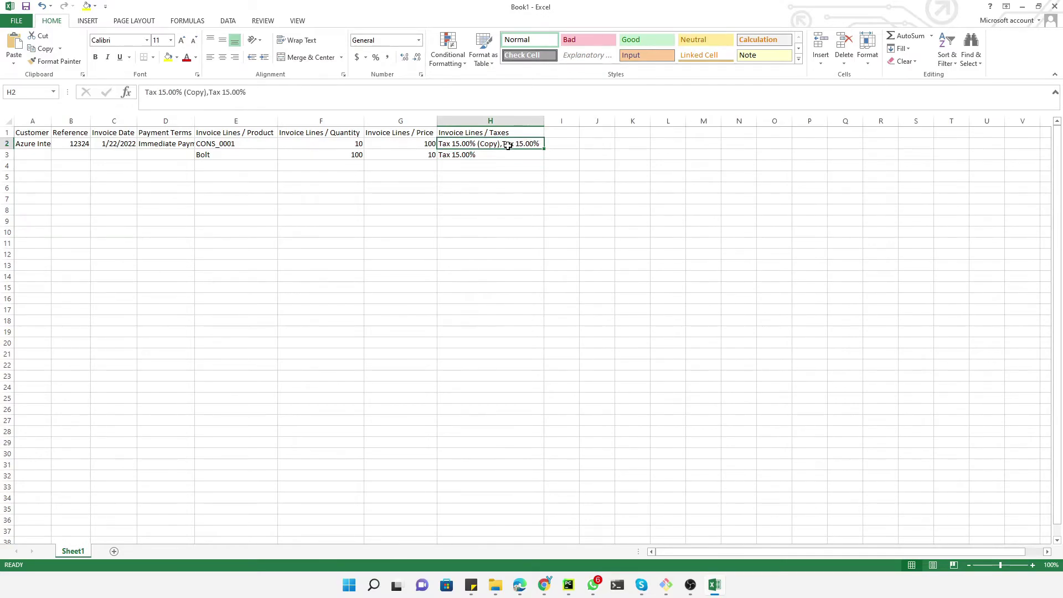
double_click(501, 145)
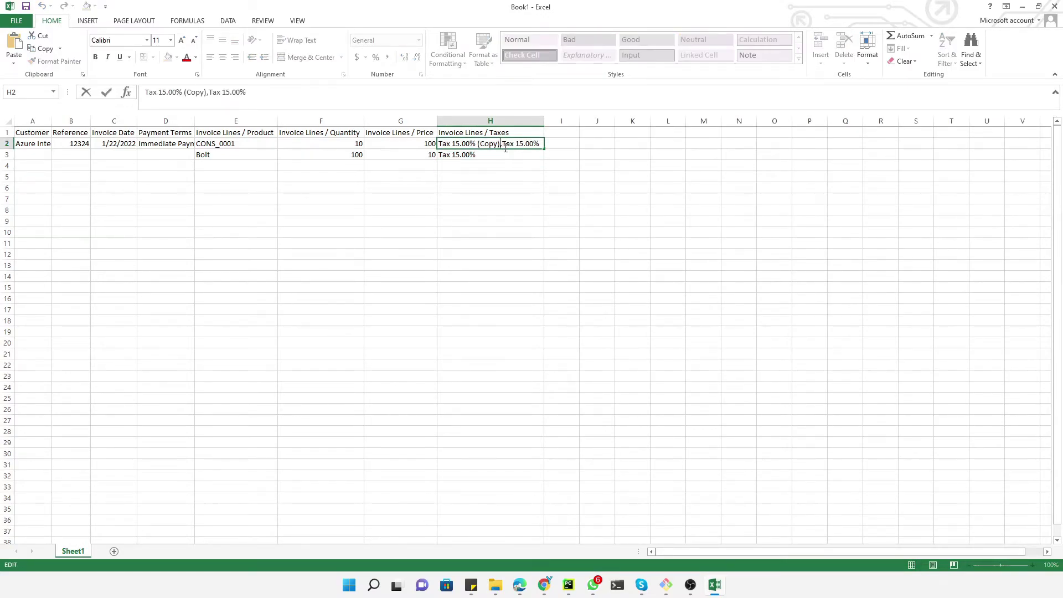
click(504, 166)
Save the workbook to the computer's Downloads folder under the name invoices.
key(ctrl+s)
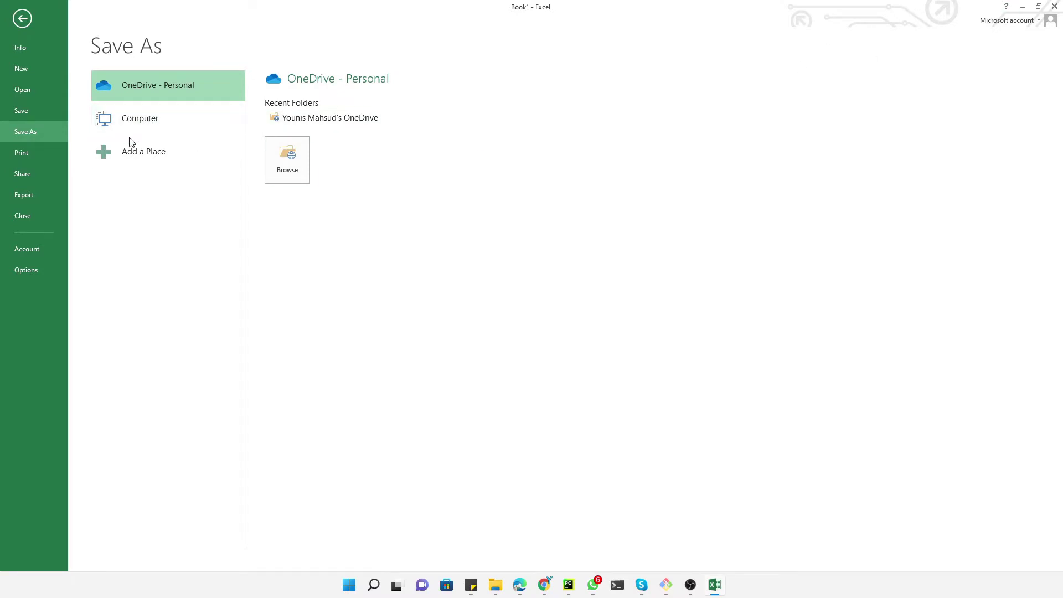
click(164, 123)
click(286, 272)
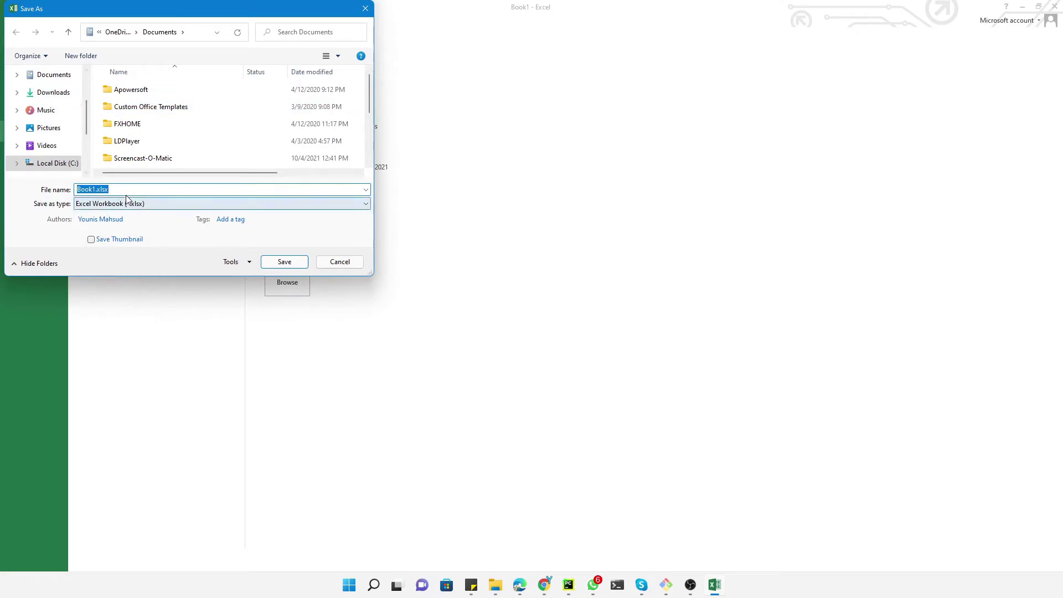
click(55, 93)
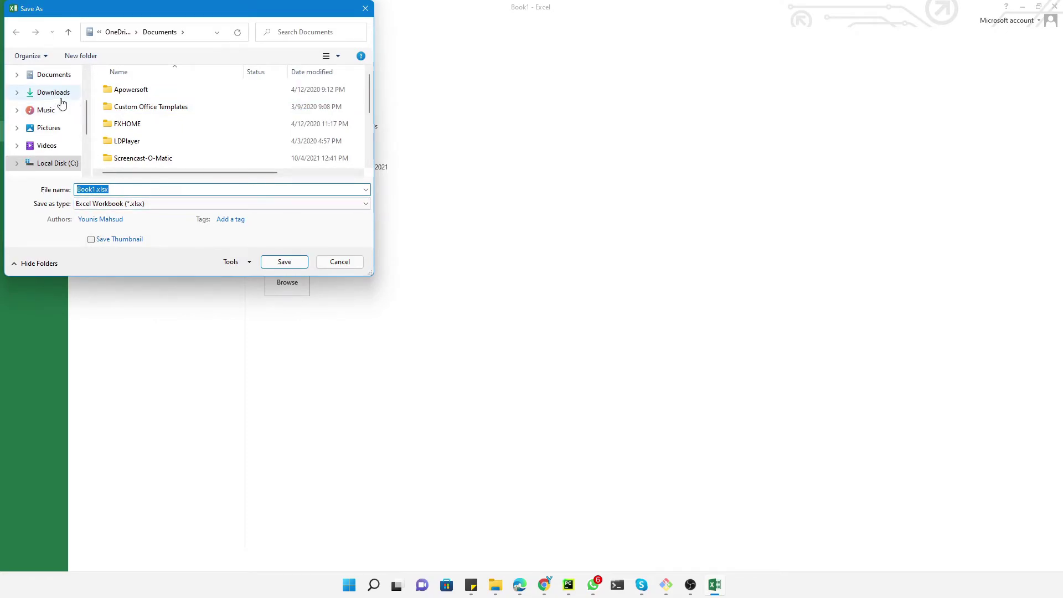
click(124, 188)
text(invoices)
key(Return)
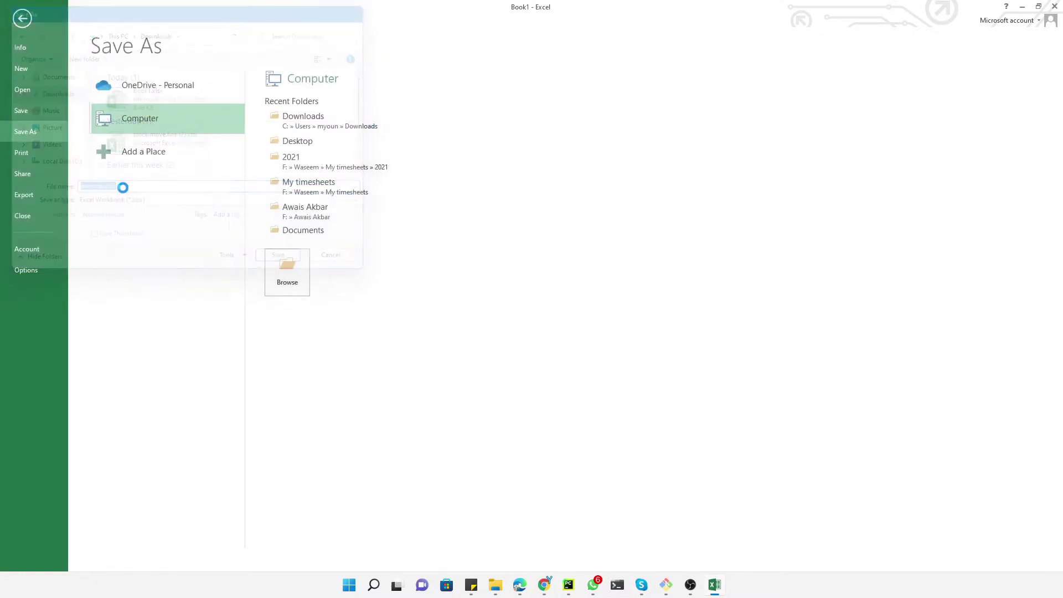
click(413, 144)
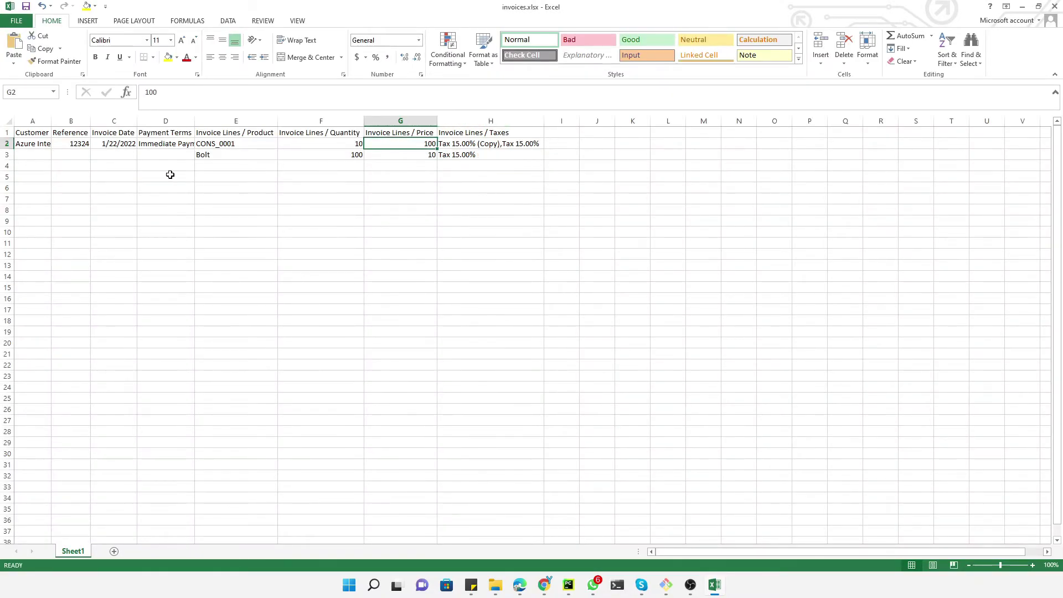
Copy the complete two-line invoice in A2:H3 and paste it below, starting at cell A4.
click(31, 146)
drag(32, 146, 496, 159)
key(ctrl+c)
click(29, 169)
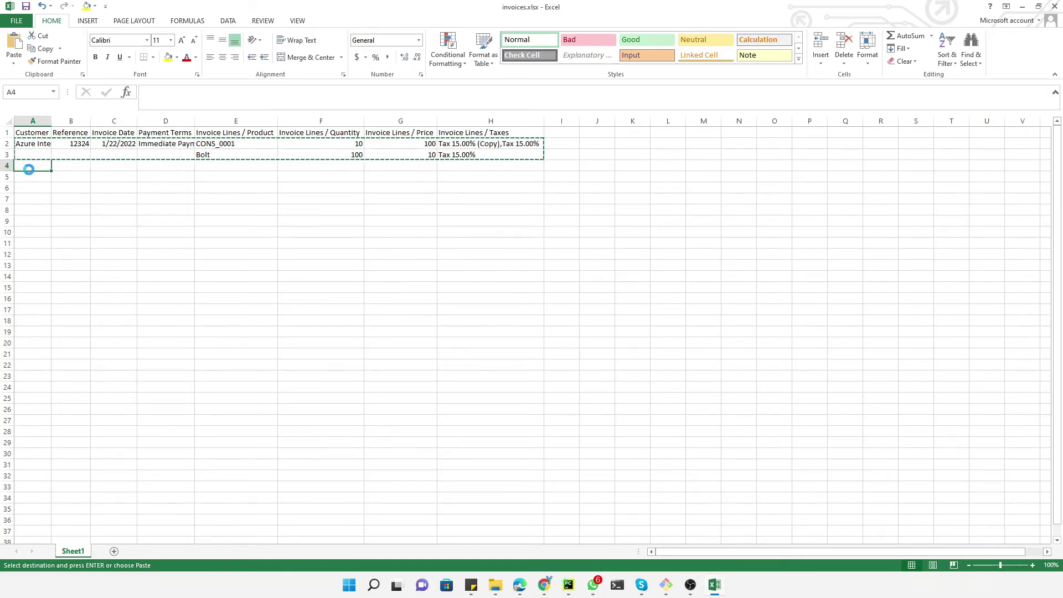
key(ctrl+v)
drag(32, 145, 487, 156)
drag(40, 166, 499, 178)
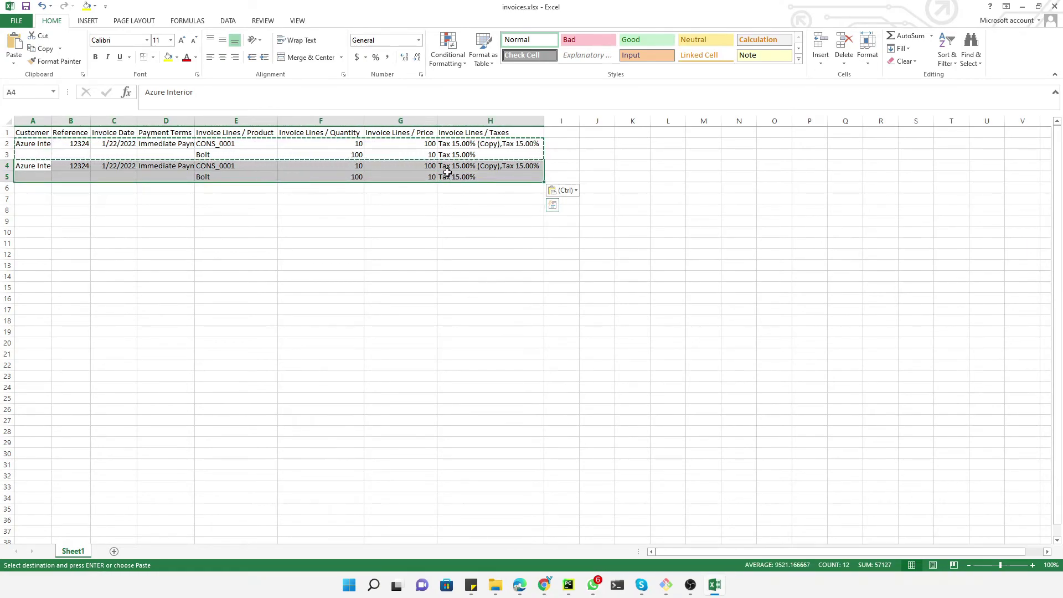
click(206, 230)
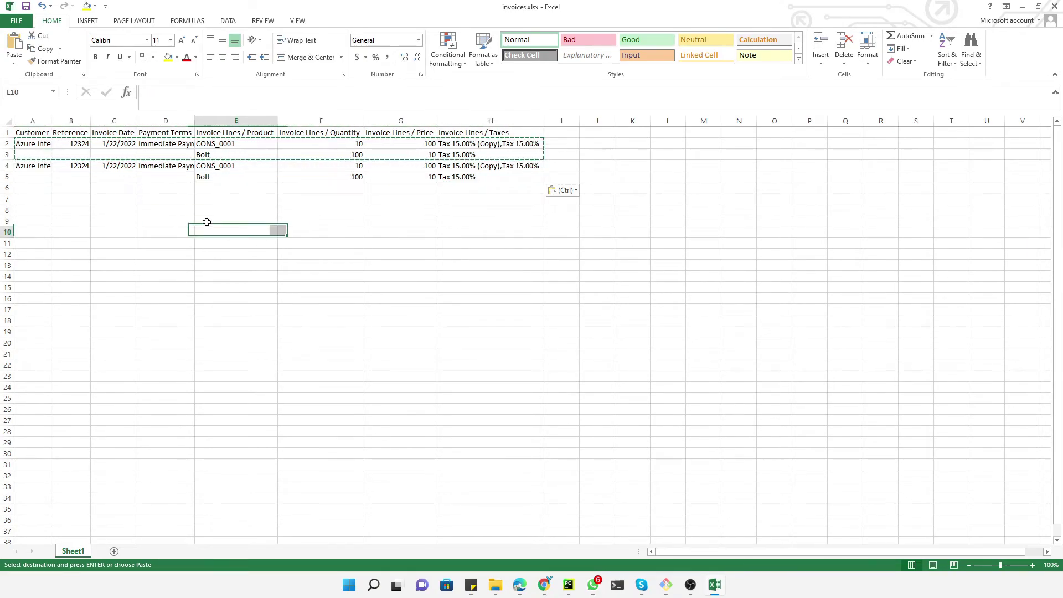
Switch to the draft invoice in Odoo, choose Deco Addict as the customer and copy that customer name.
click(65, 167)
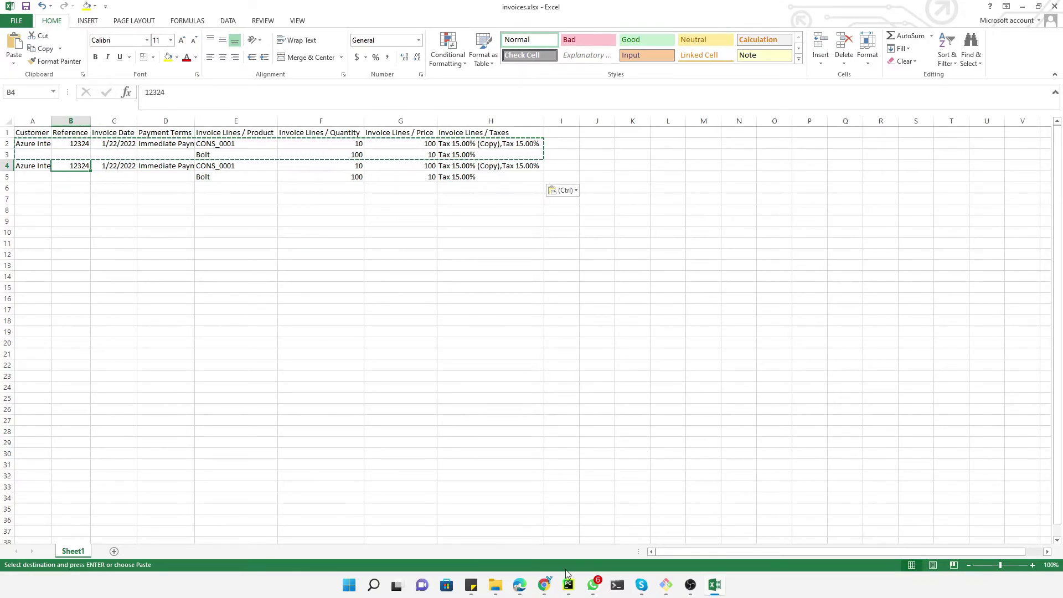
mouse_move(545, 590)
mouse_move(563, 526)
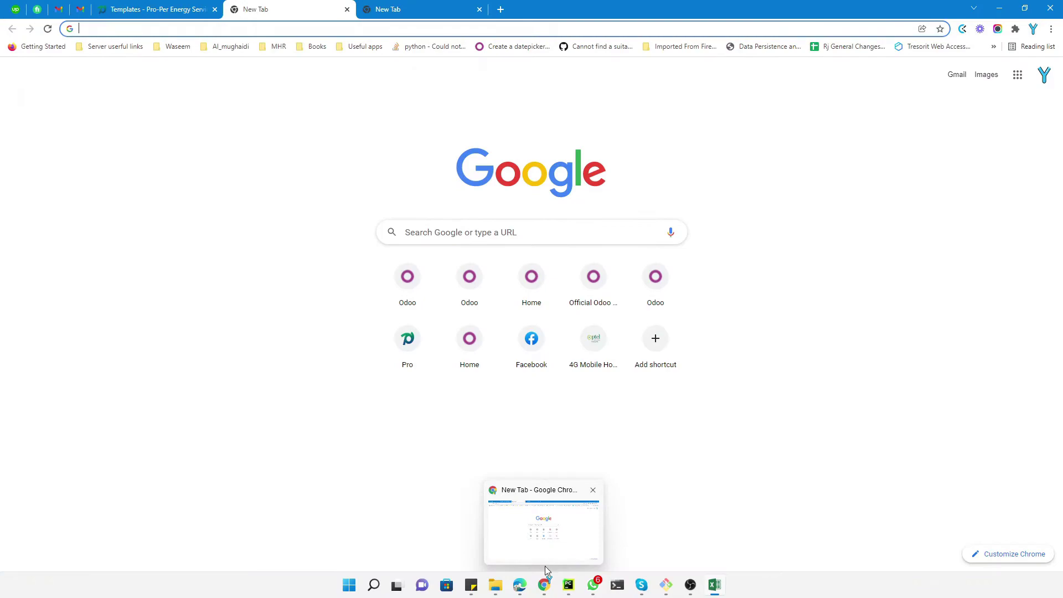
click(520, 584)
click(235, 5)
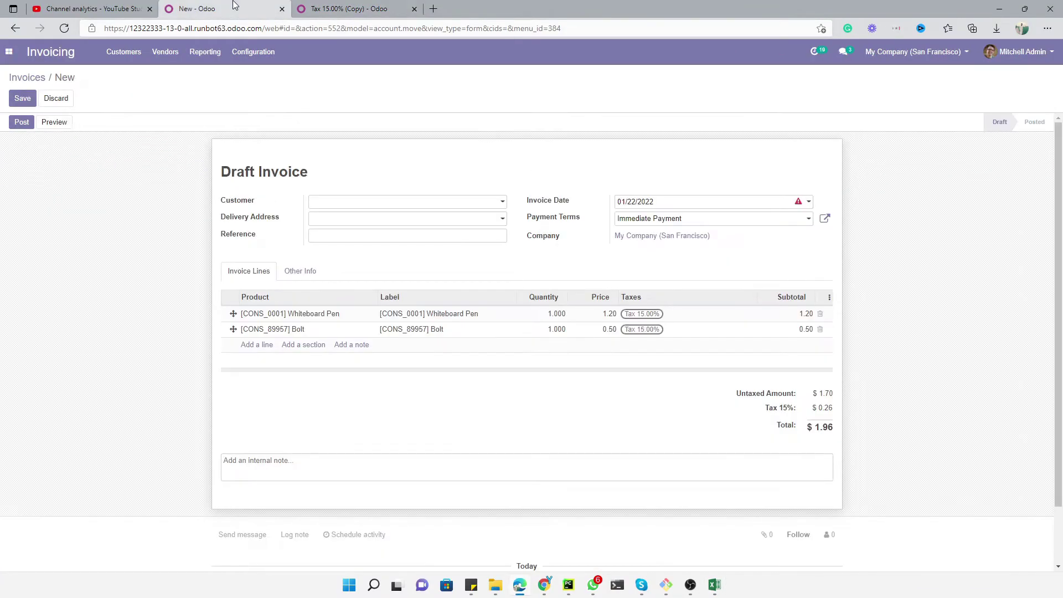
click(330, 207)
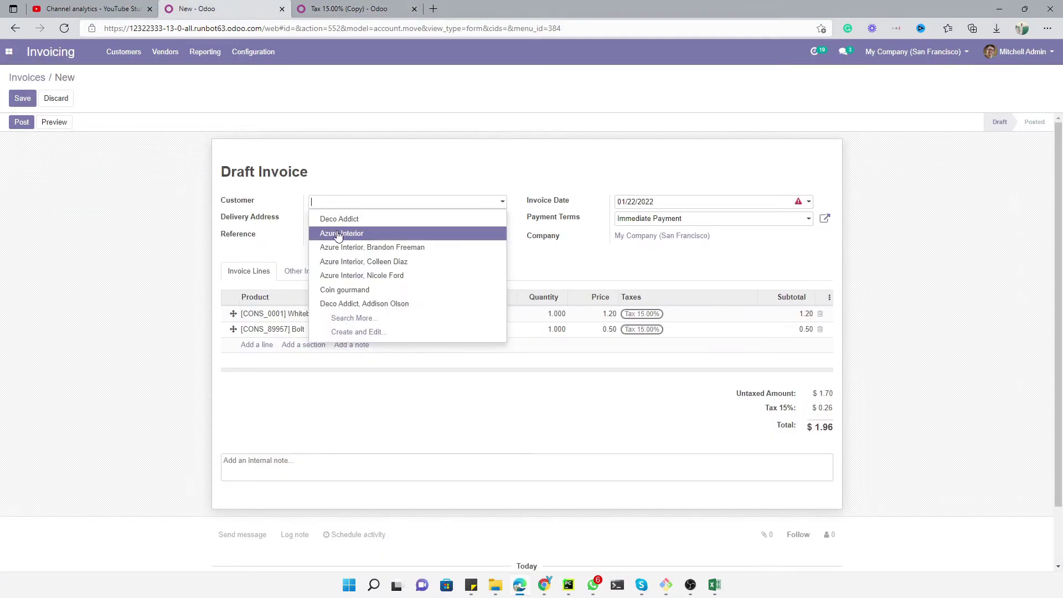
click(363, 216)
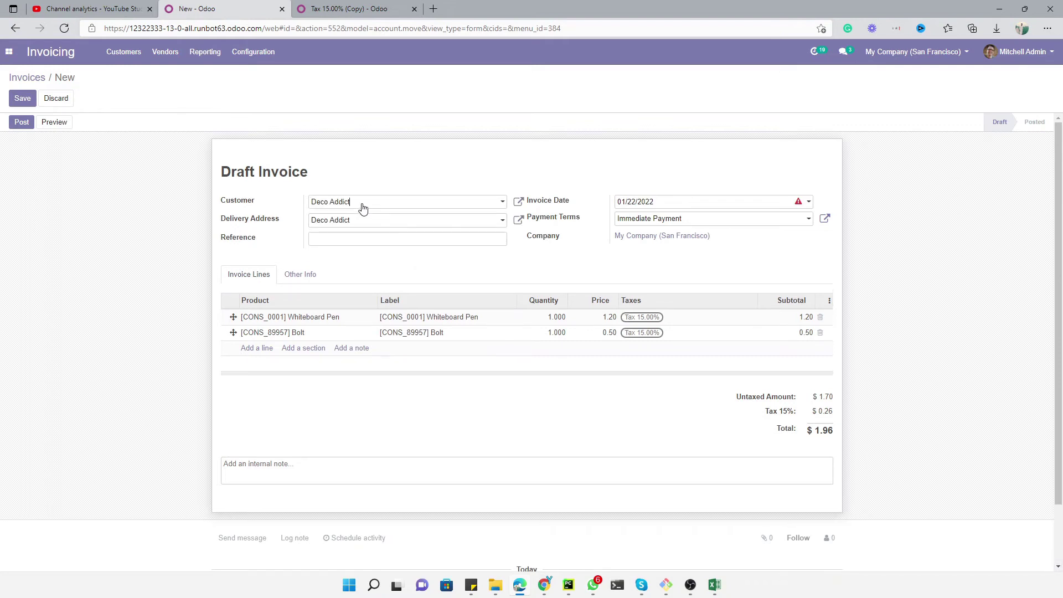
click(363, 208)
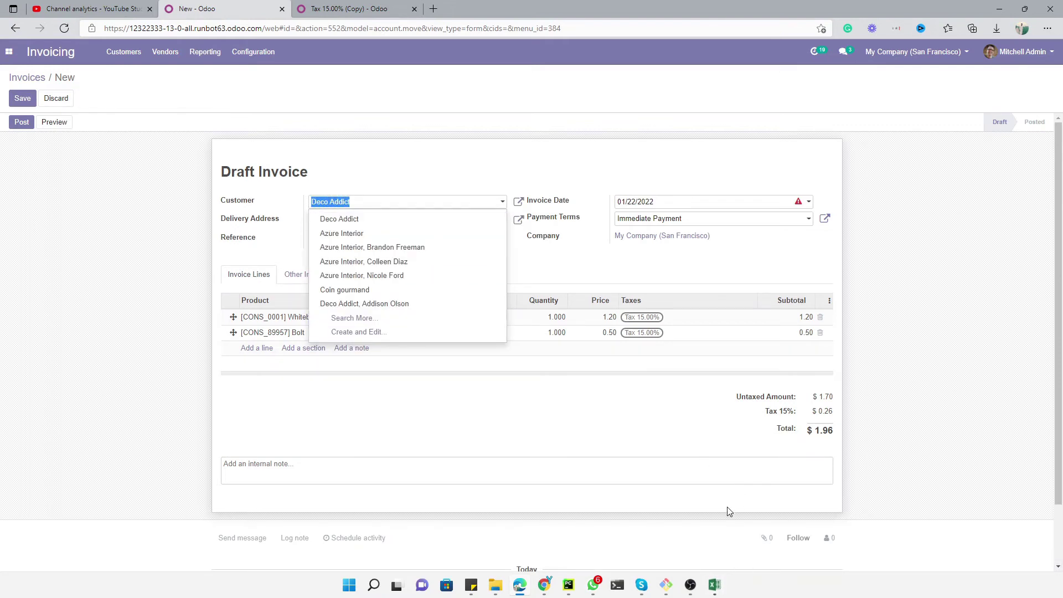
Switch to the Excel workbook and replace the second invoice's customer in A4 with Deco Addict.
click(715, 586)
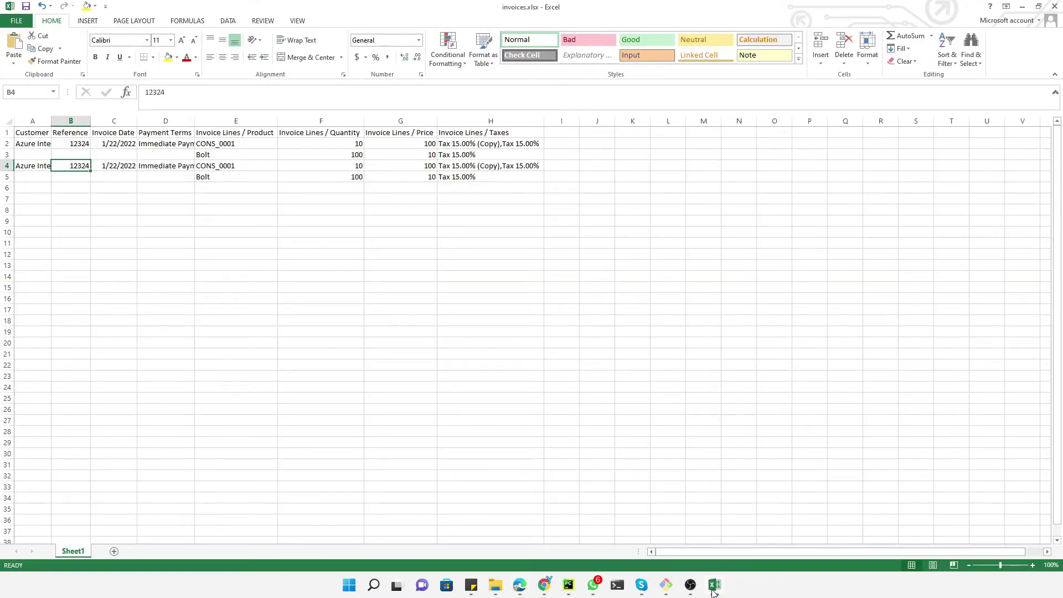
click(43, 163)
double_click(25, 166)
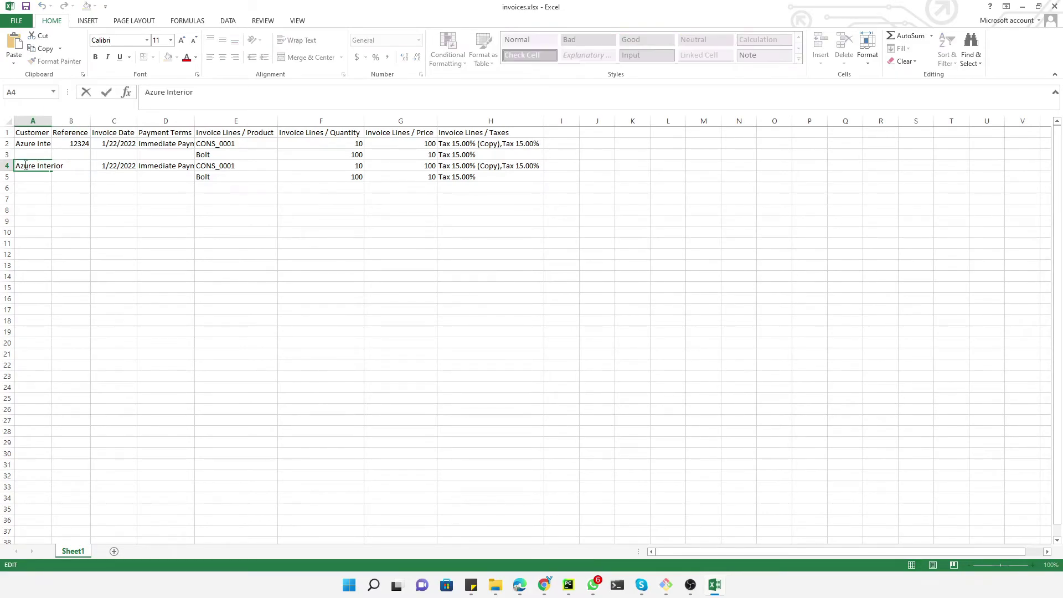
key(shift+Home)
key(ctrl+v)
click(77, 201)
Set the second invoice's reference in B4 to 1224 and fit the Customer column to its contents.
double_click(78, 166)
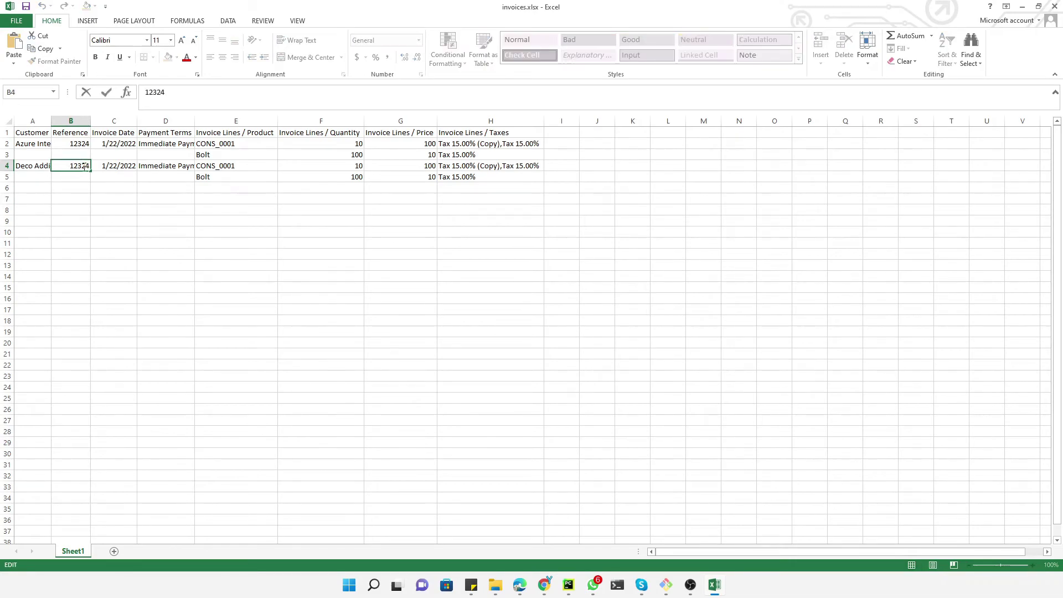
double_click(81, 166)
text(1234)
text(22)
key(Return)
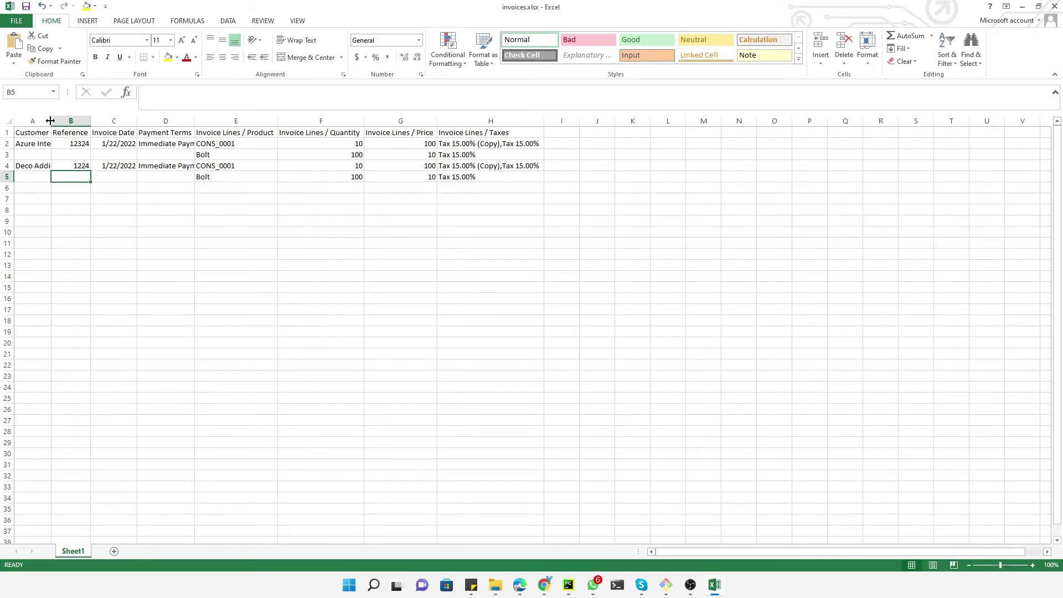
double_click(50, 120)
click(205, 165)
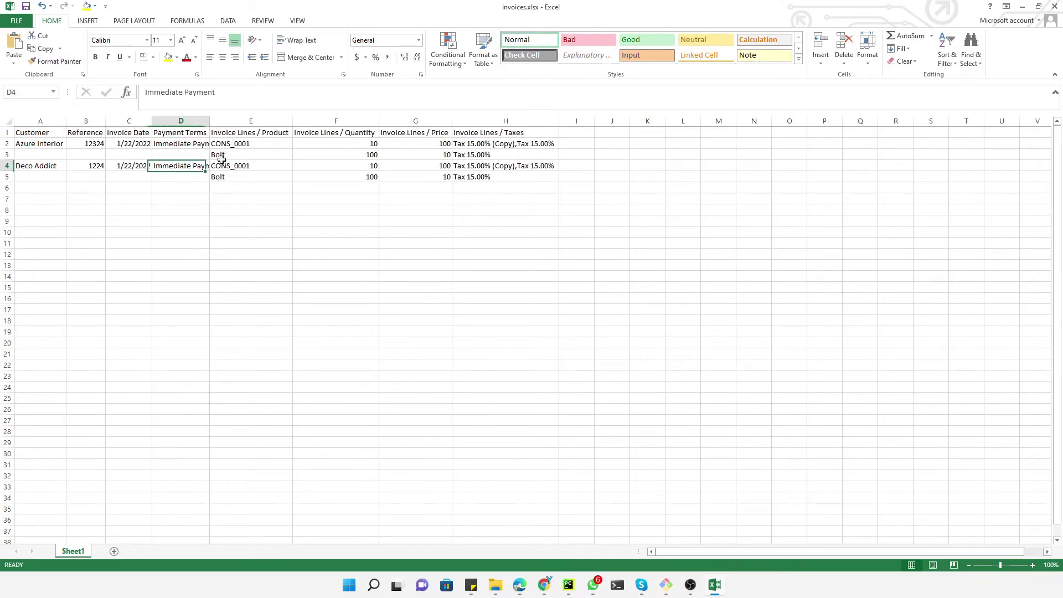
Switch to Odoo, discard the unsaved draft invoice and load invoices.xlsx into the invoice import.
click(251, 162)
click(490, 169)
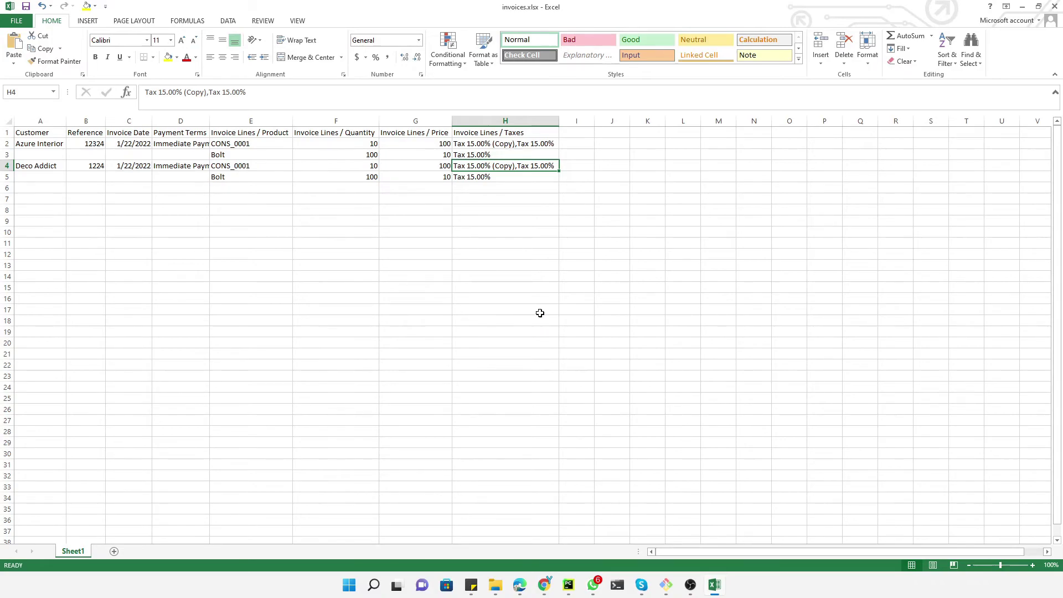
click(523, 587)
click(40, 77)
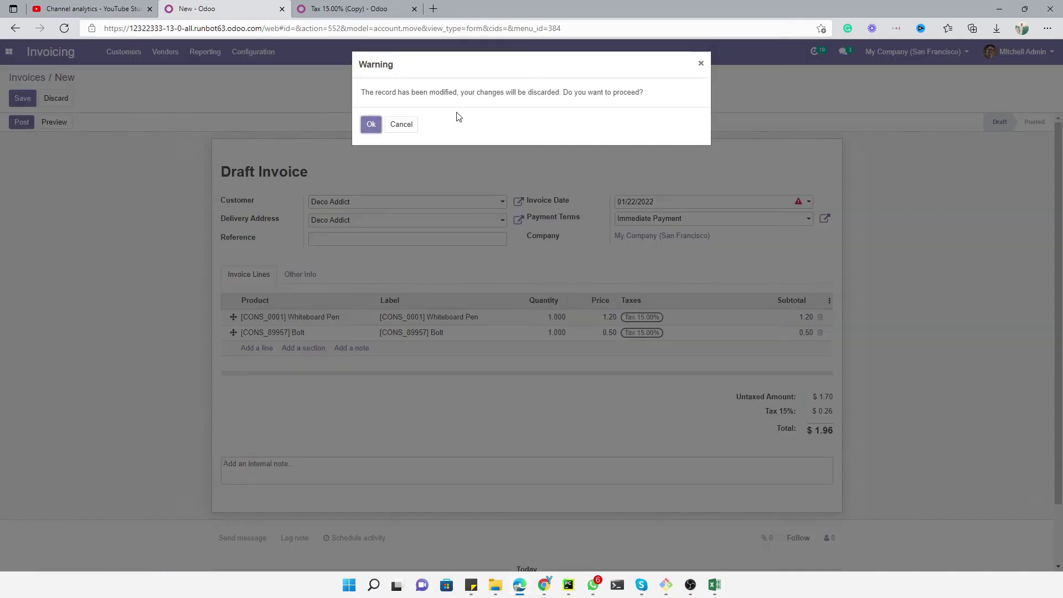
click(367, 123)
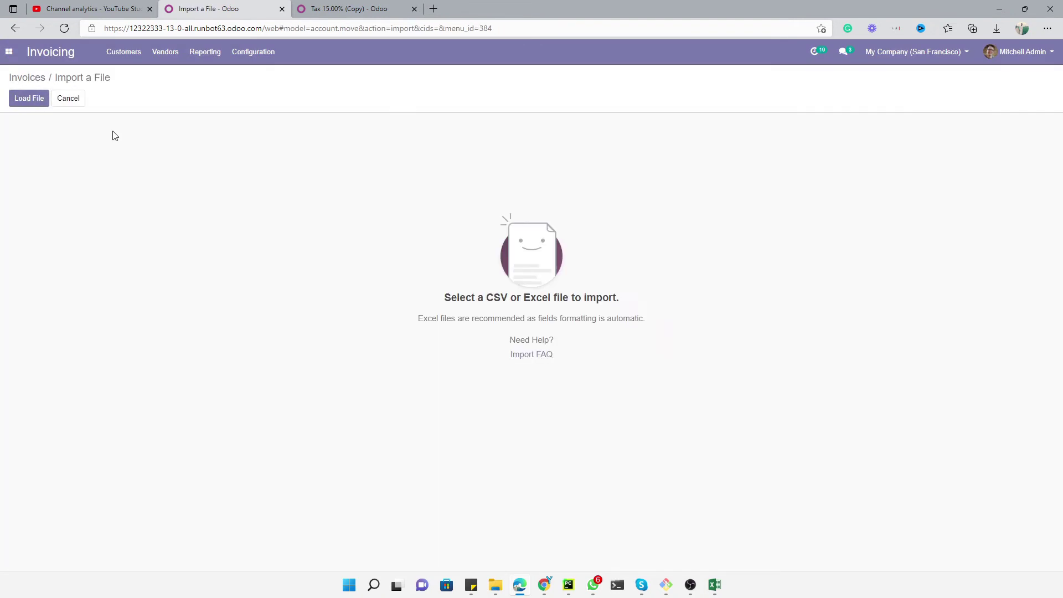
click(38, 99)
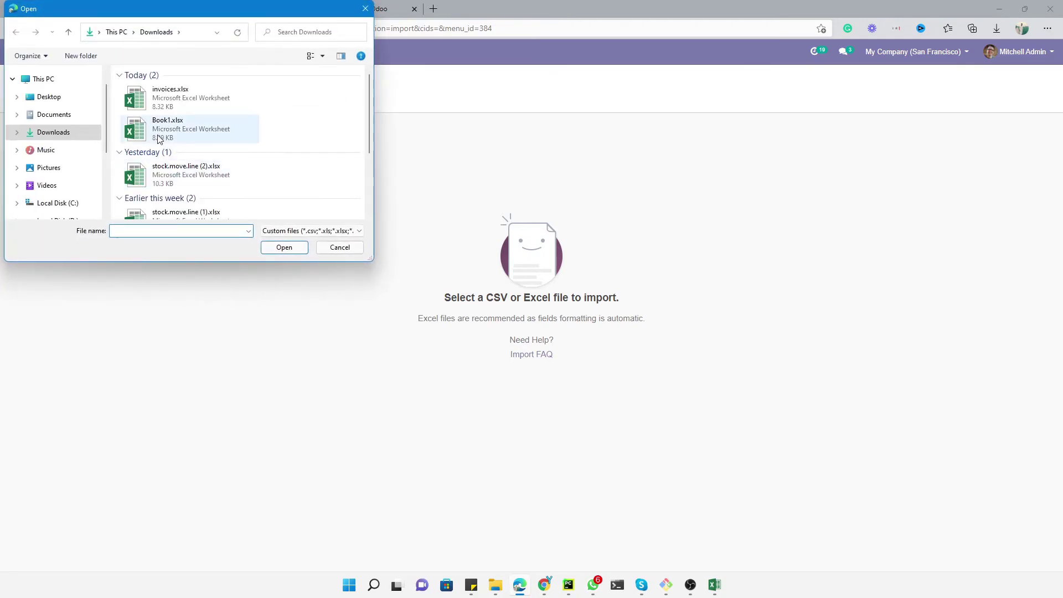
double_click(183, 95)
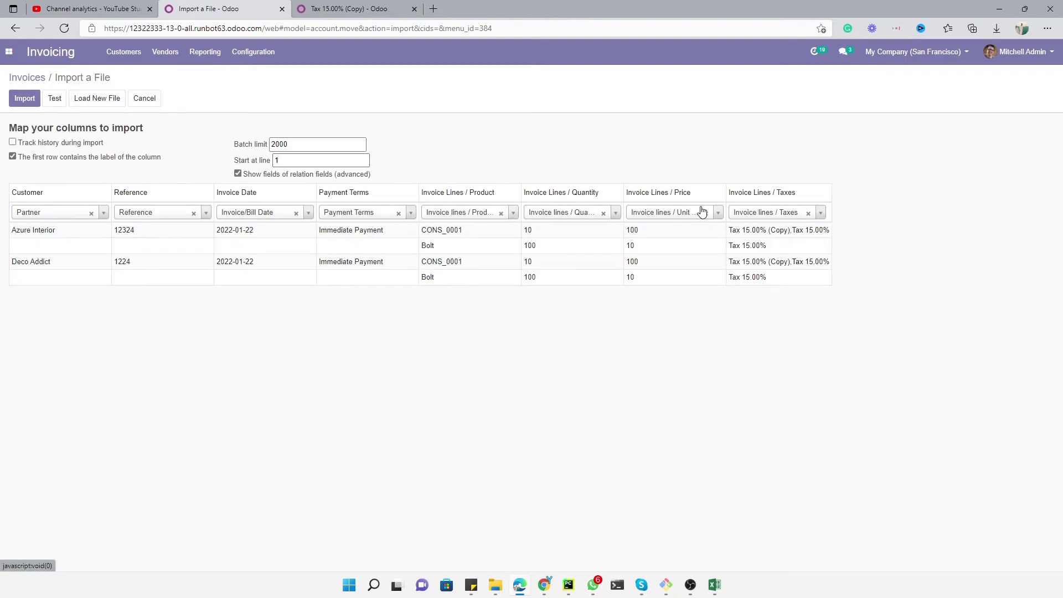
Try the Medium field for the Customer column and map the column back to Partner.
click(81, 216)
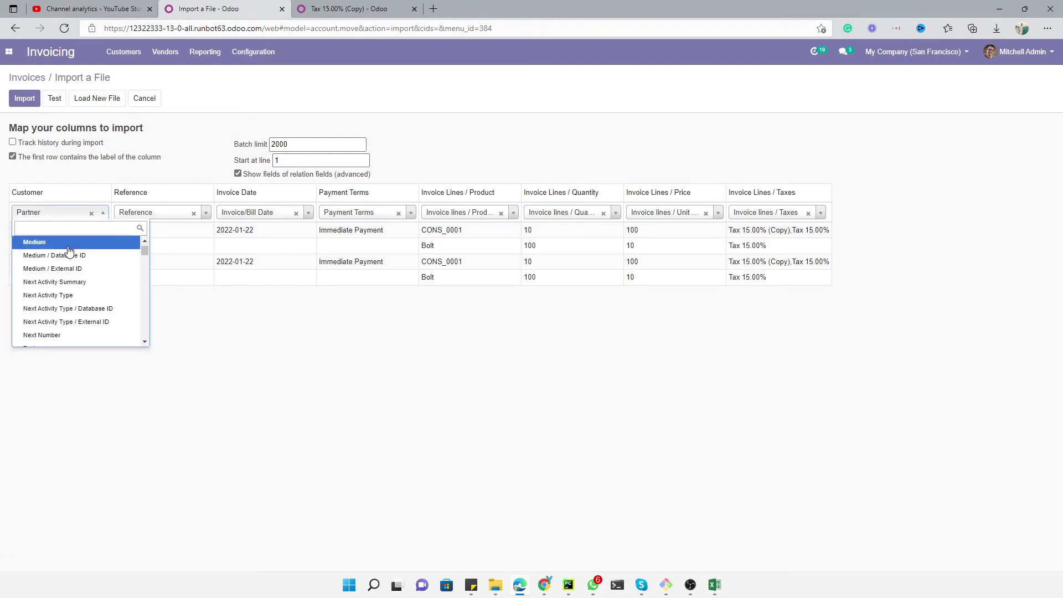
click(68, 247)
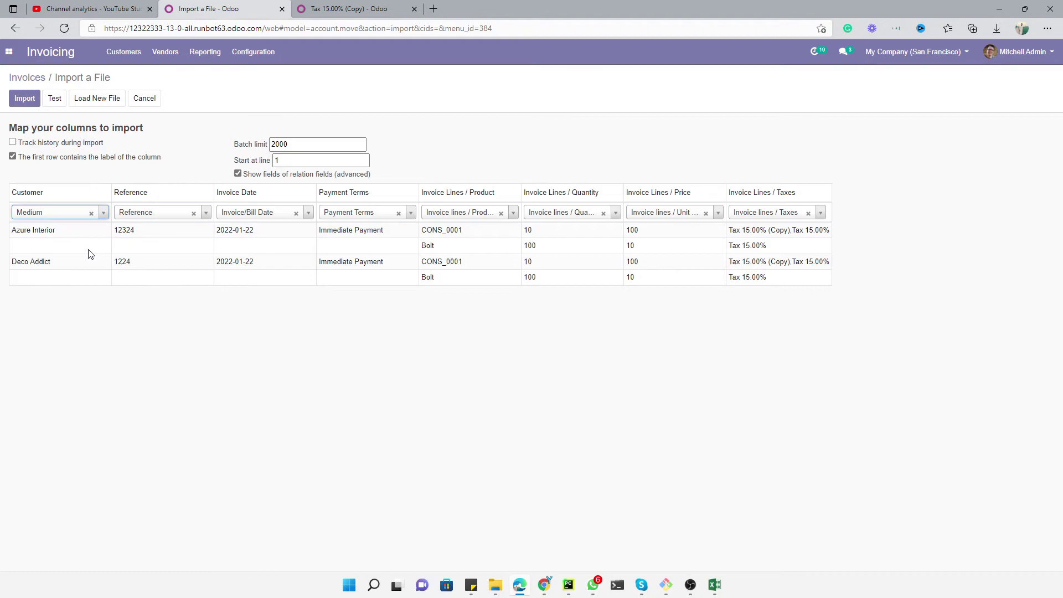
click(73, 215)
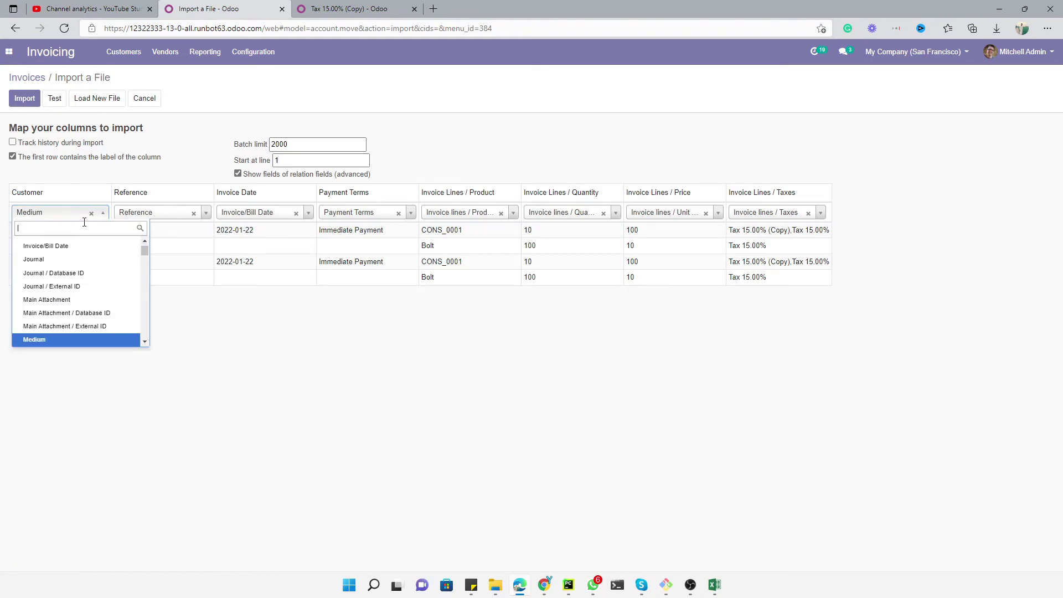
text(partner)
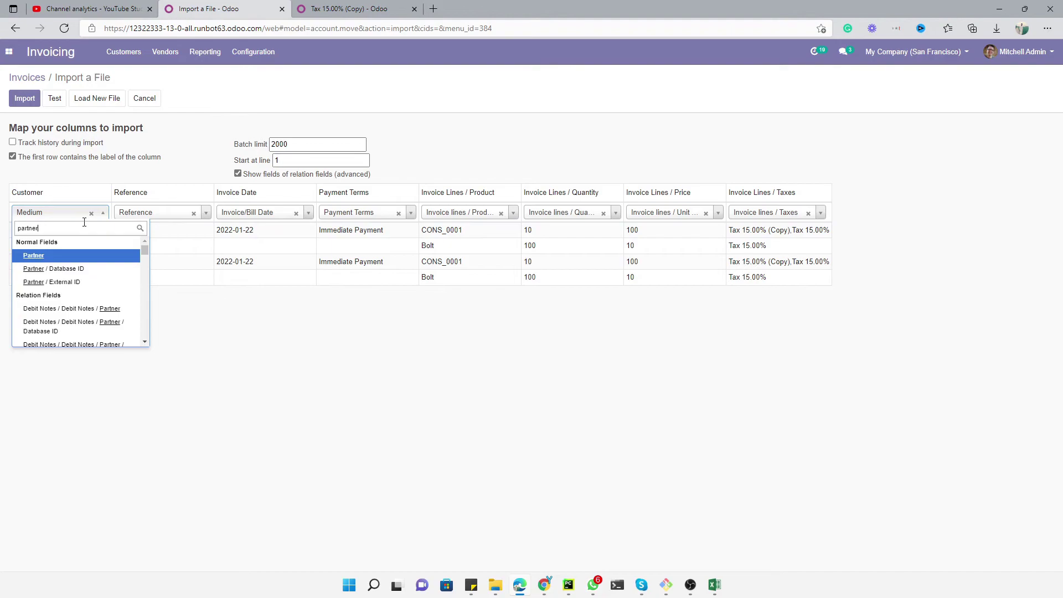
click(62, 257)
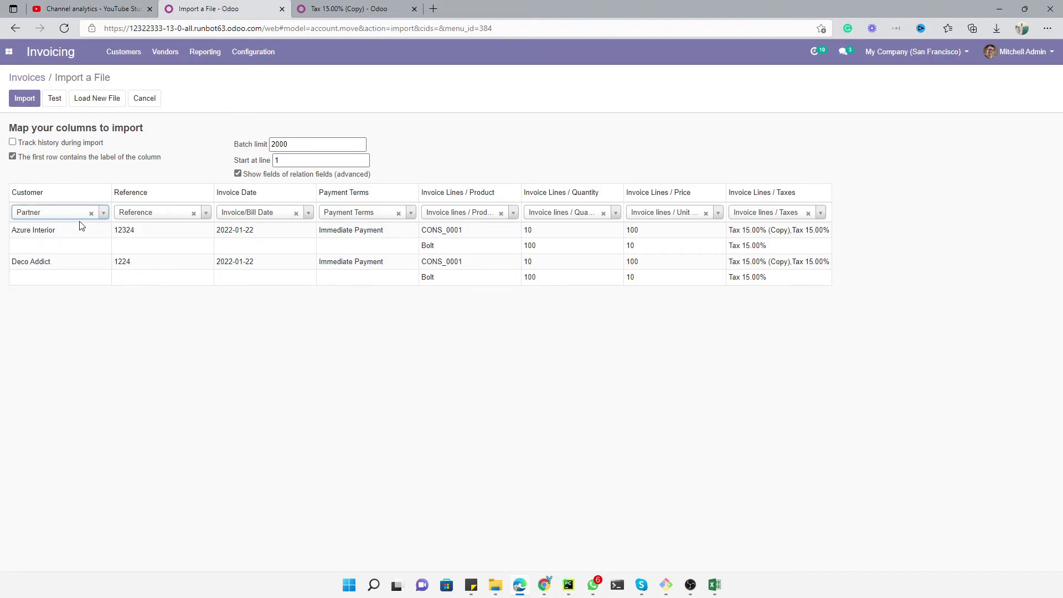
Test the import and compare the validation message with the products and taxes on the invoice lines.
click(54, 98)
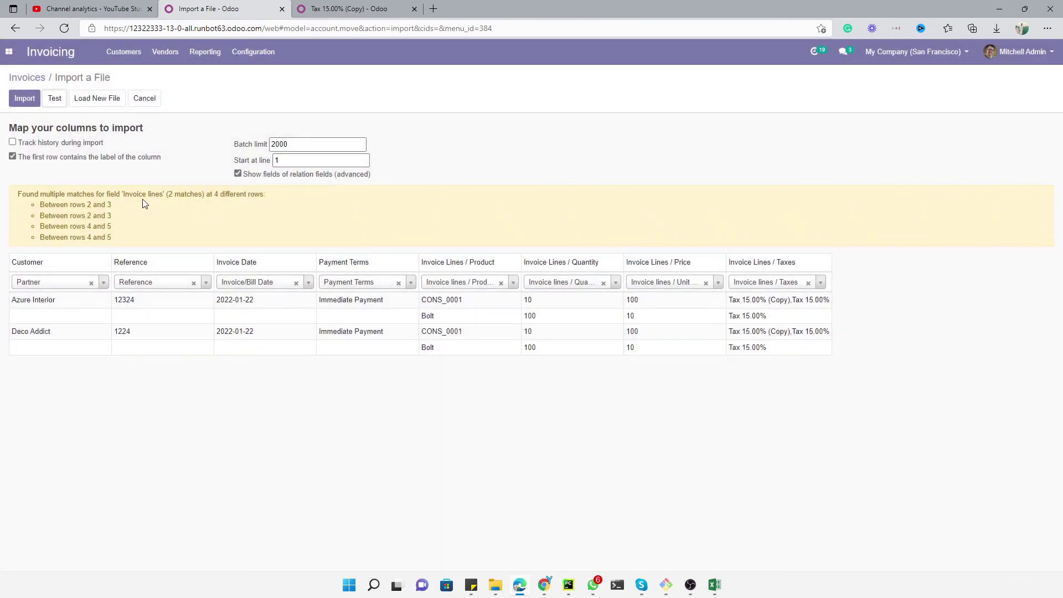
drag(45, 195, 159, 195)
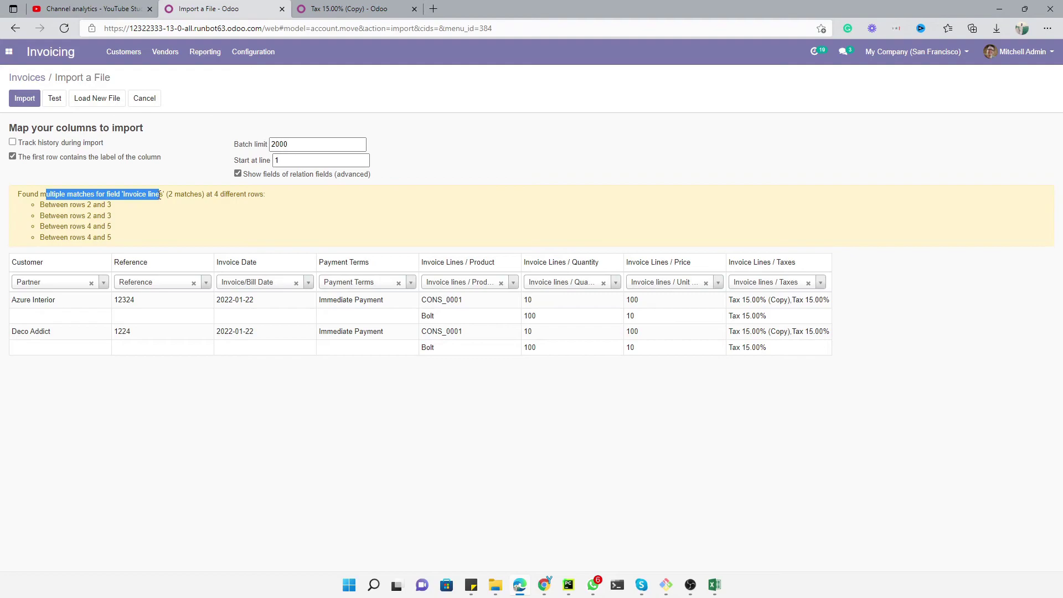
triple_click(160, 195)
double_click(224, 195)
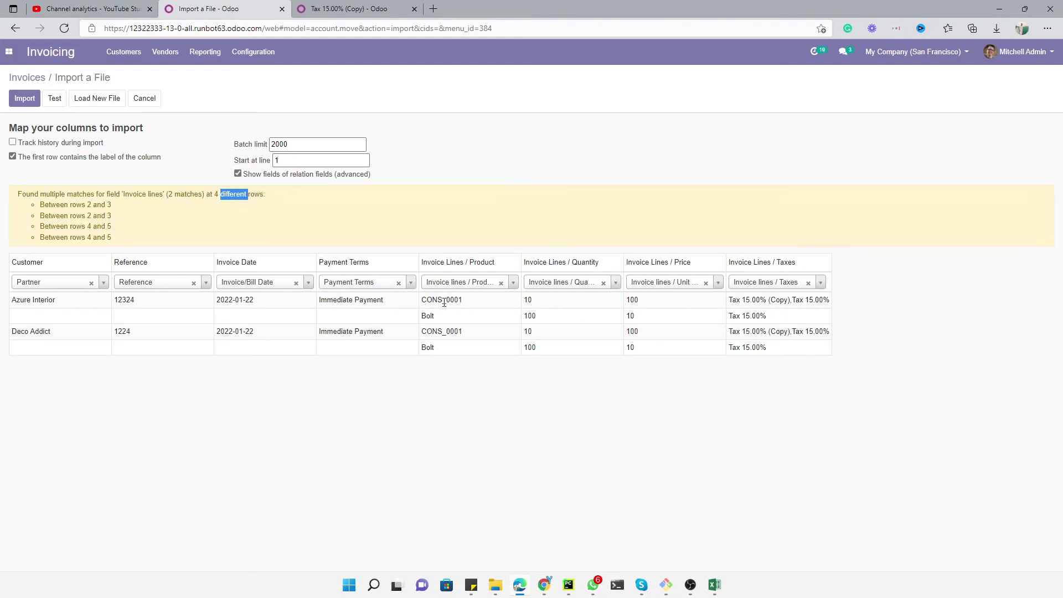
drag(471, 305, 382, 321)
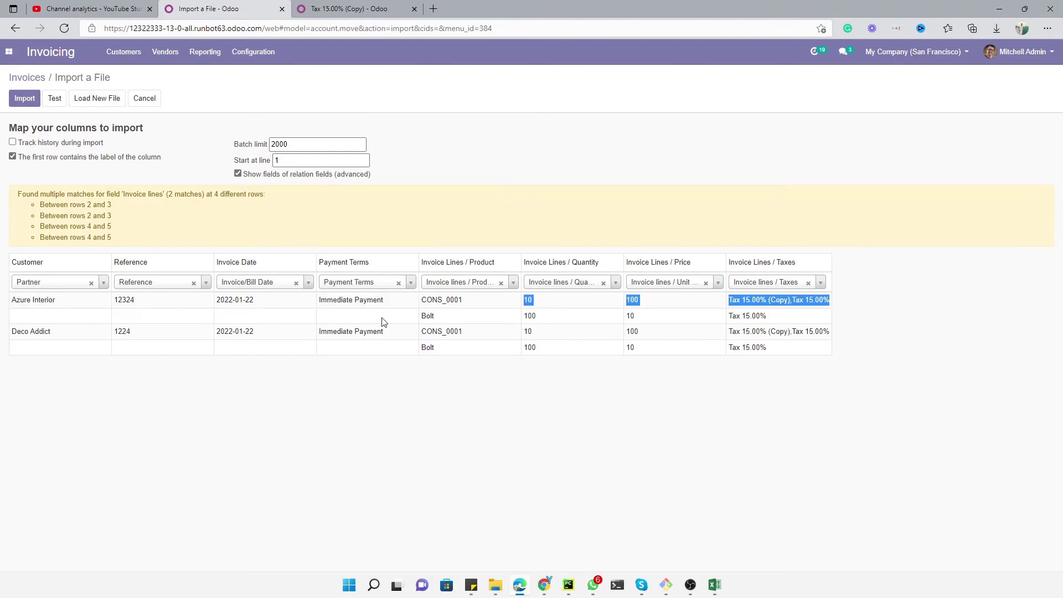
drag(214, 194, 264, 195)
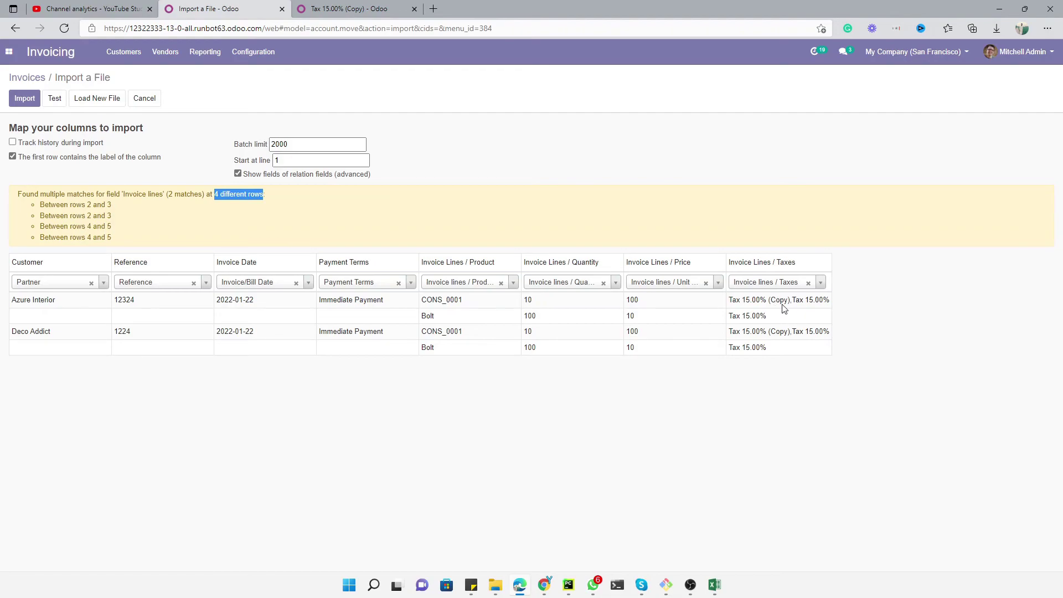
drag(791, 302, 730, 301)
Open the list of taxes, rename the purchase-scope tax to Tax 15.00% (Purchase) and save it.
click(314, 8)
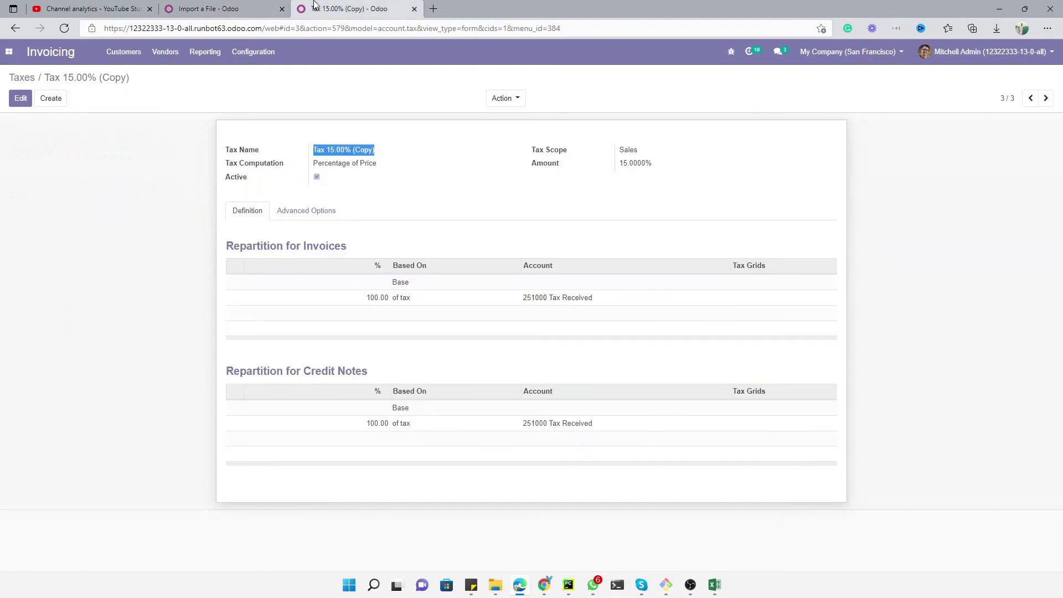
click(25, 78)
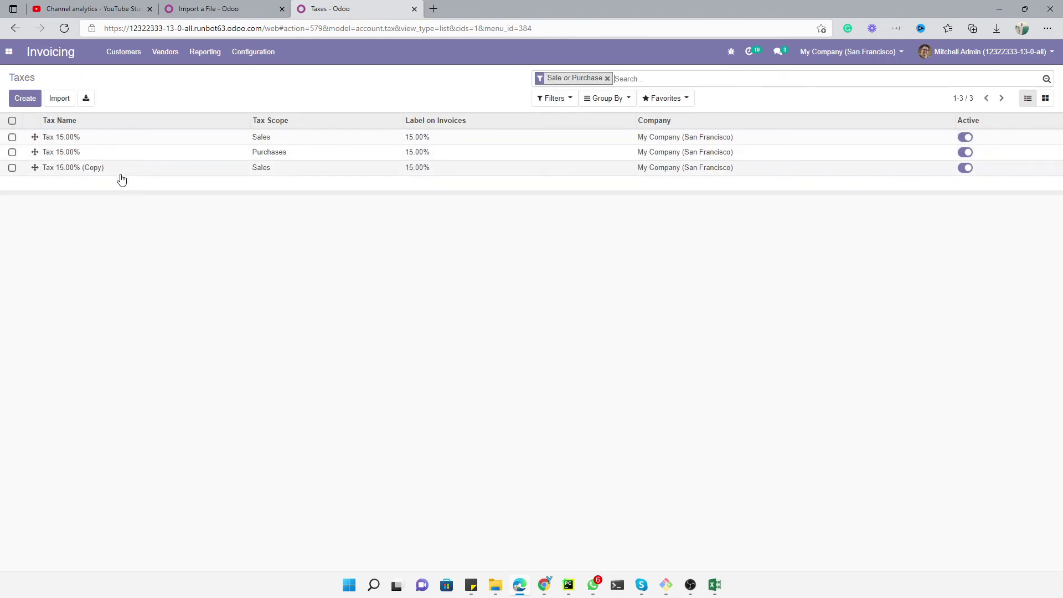
click(17, 98)
click(17, 98)
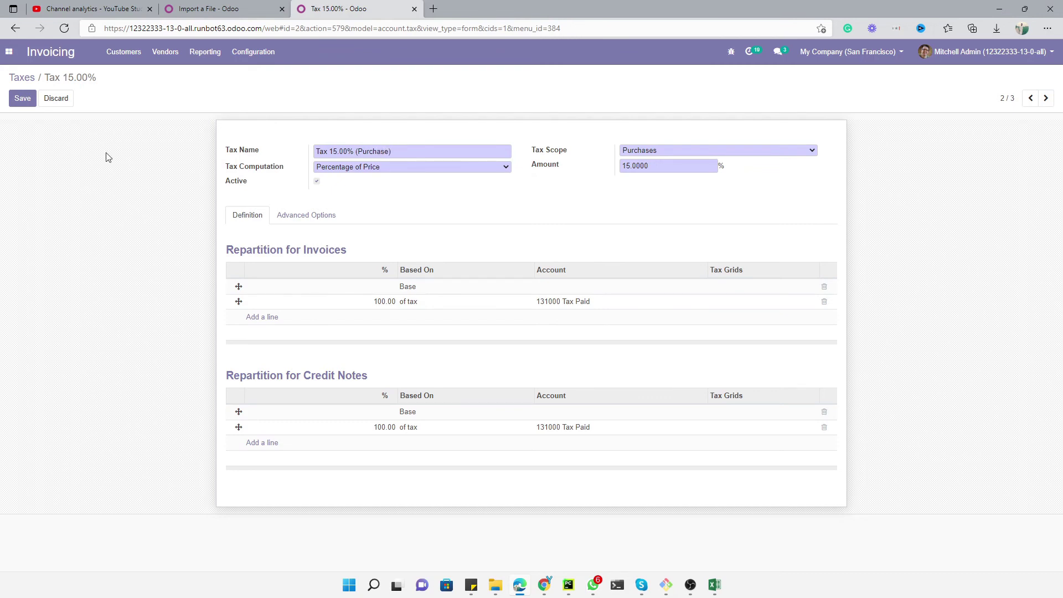
click(23, 98)
Return to the invoice import page, test the file again and import the invoices.
click(209, 9)
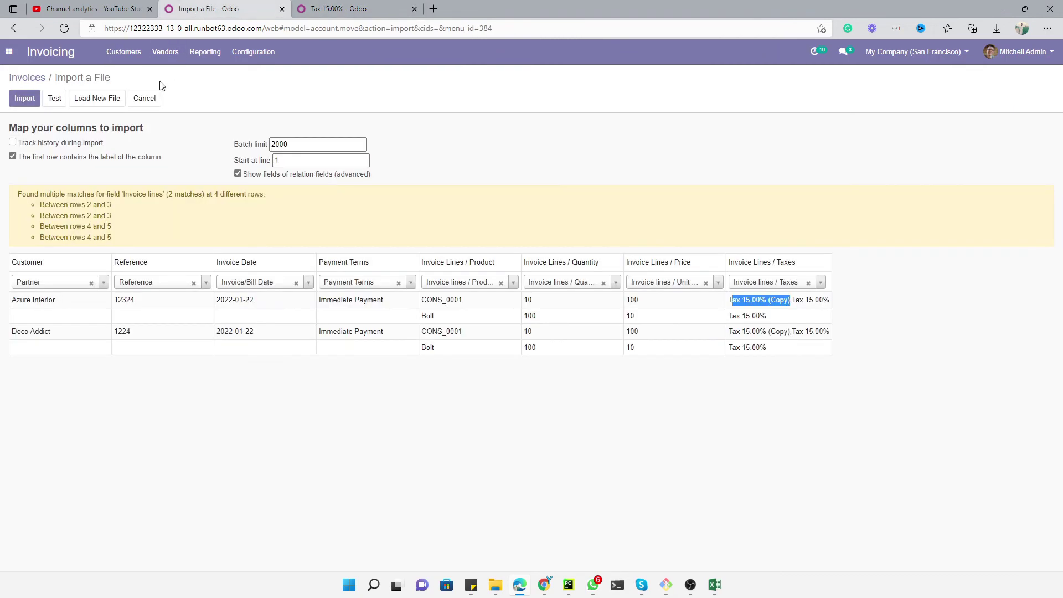
click(53, 99)
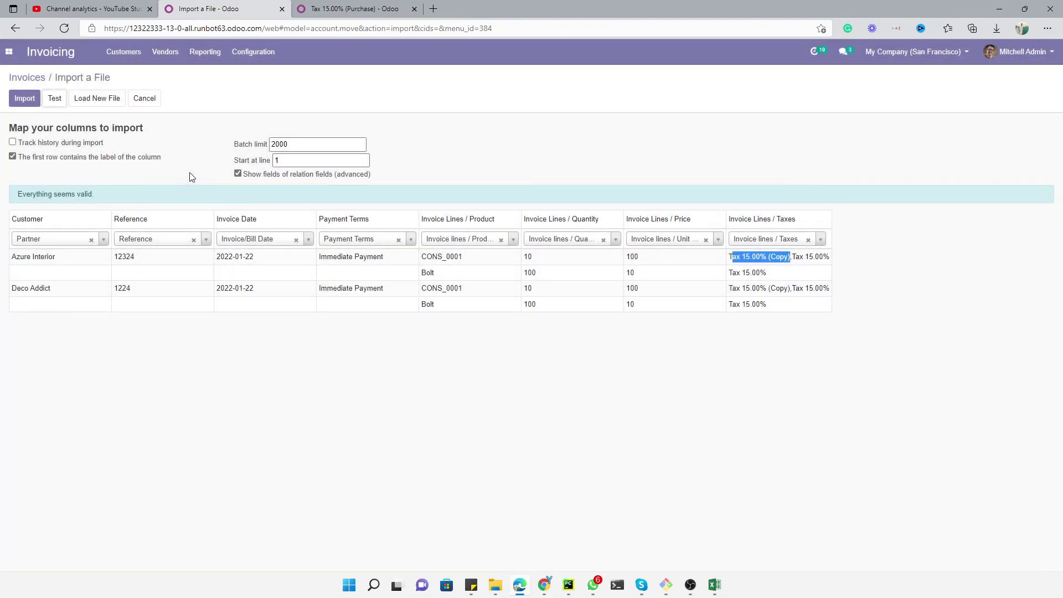
drag(94, 194, 12, 193)
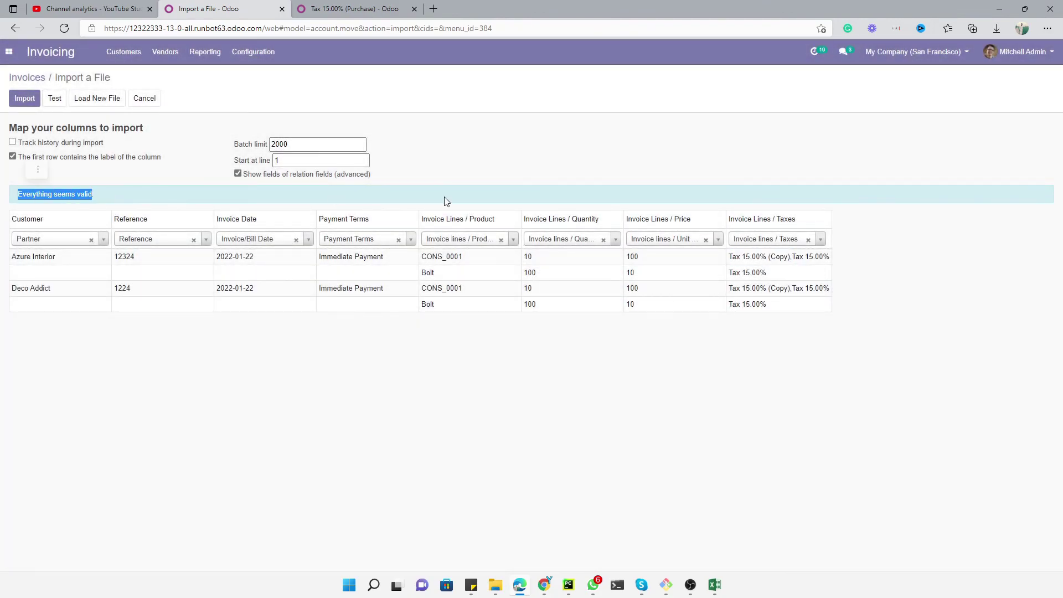
click(26, 99)
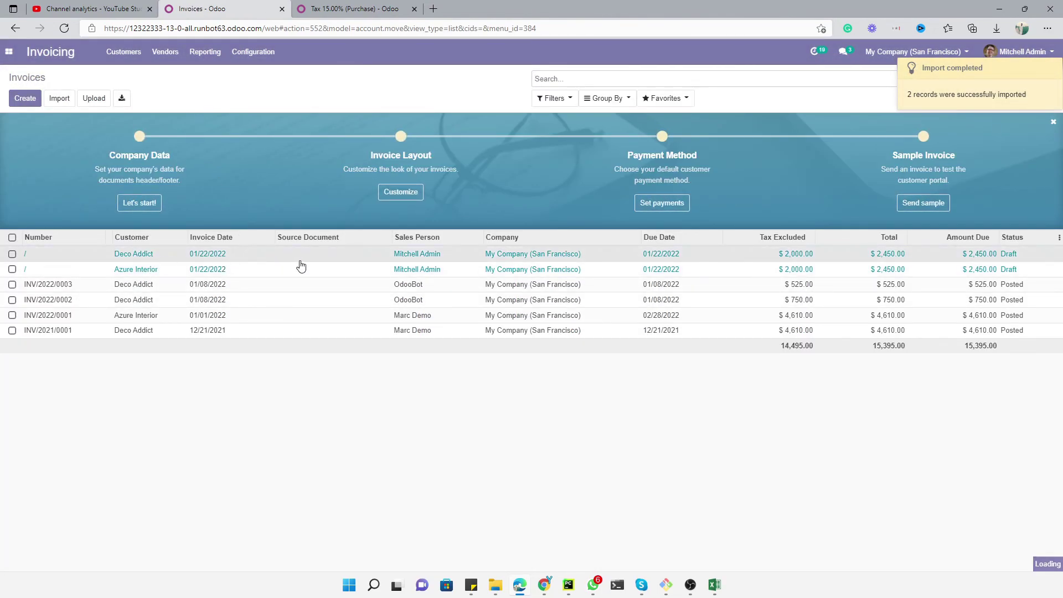
Open the imported Deco Addict draft invoice and the Azure Interior one, and check their details, lines, taxes and references.
click(135, 255)
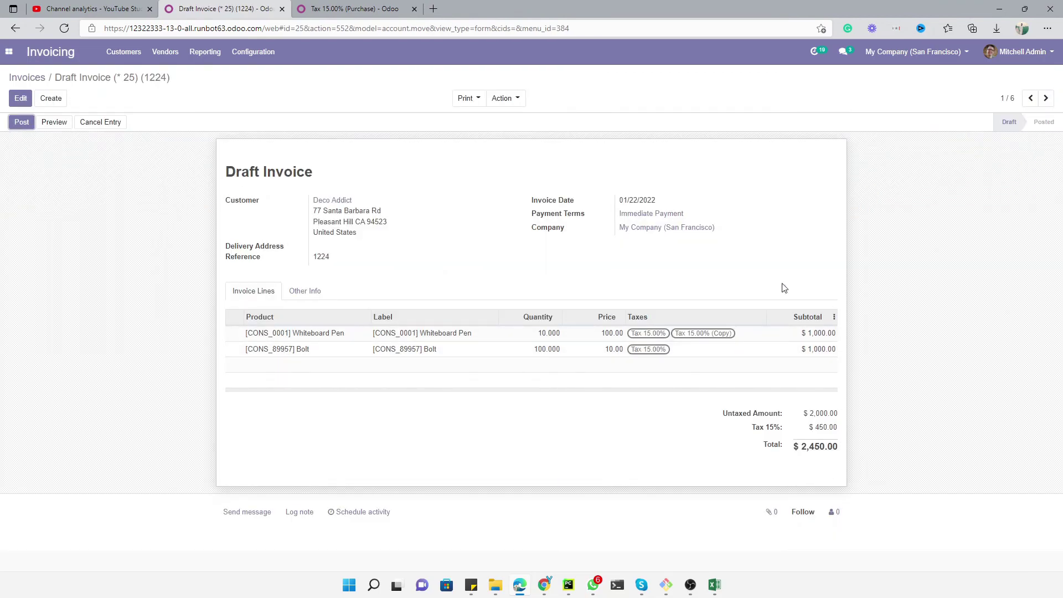
click(305, 291)
click(253, 291)
click(1046, 99)
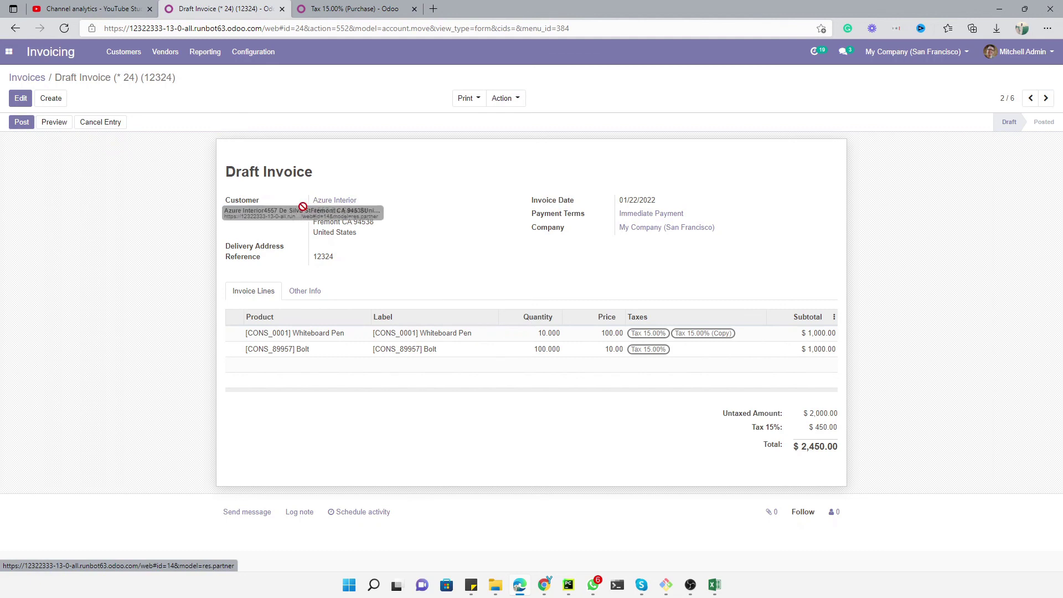
double_click(325, 256)
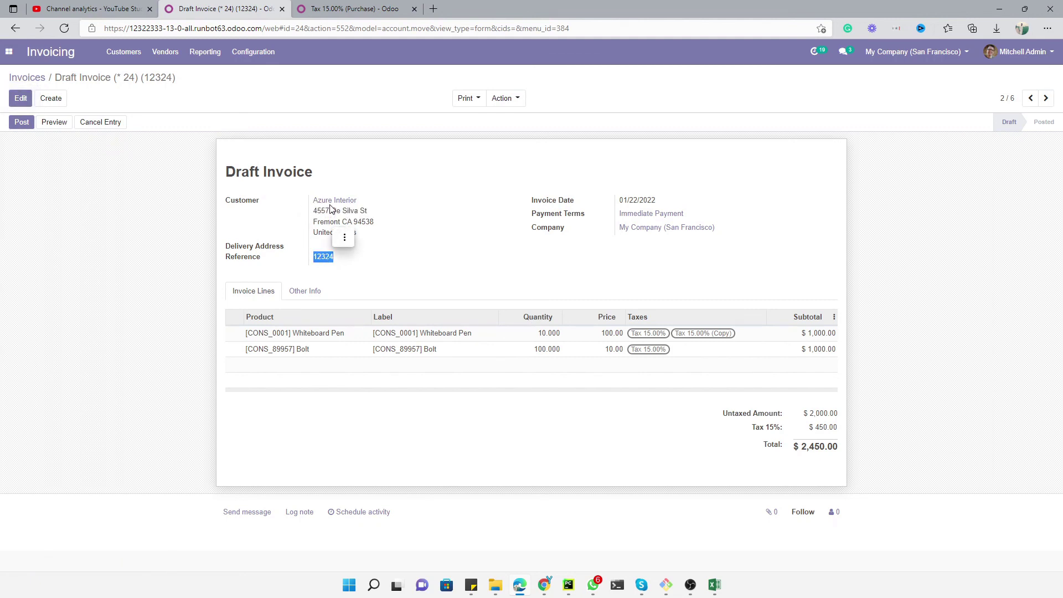